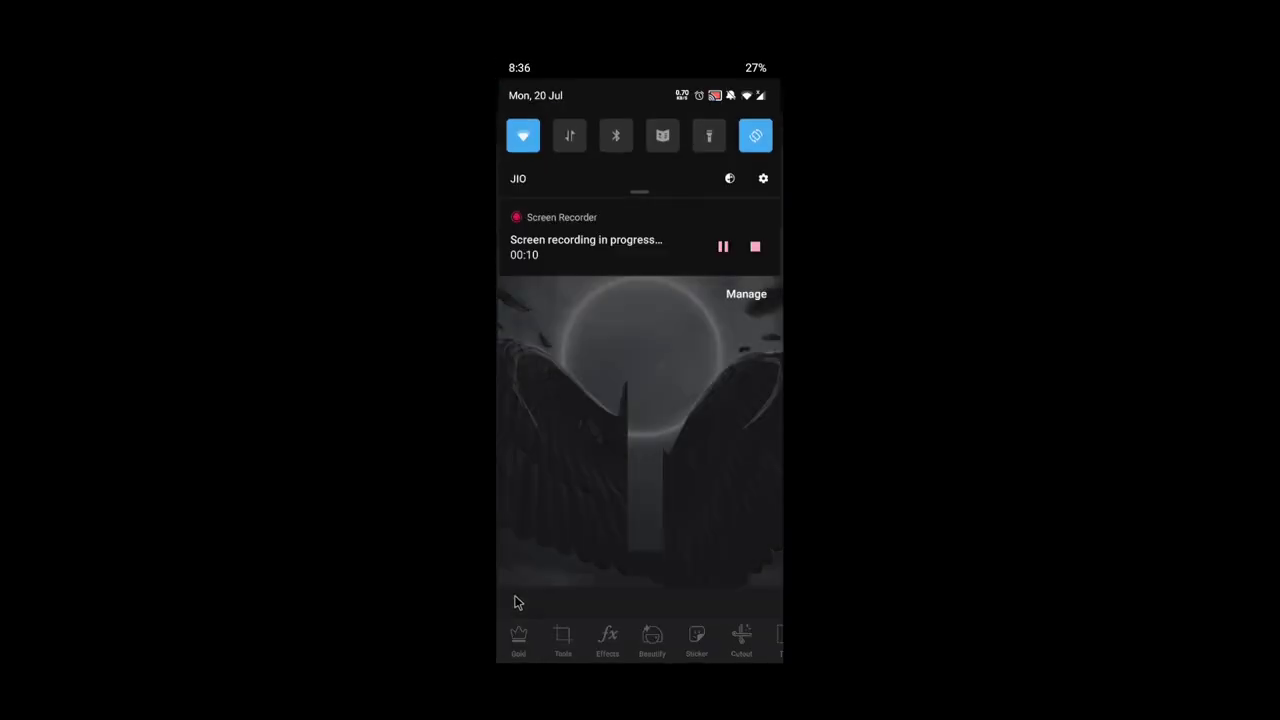
Add the cutout photo of the man in the cap to the moonlit wings background.
key("Escape")
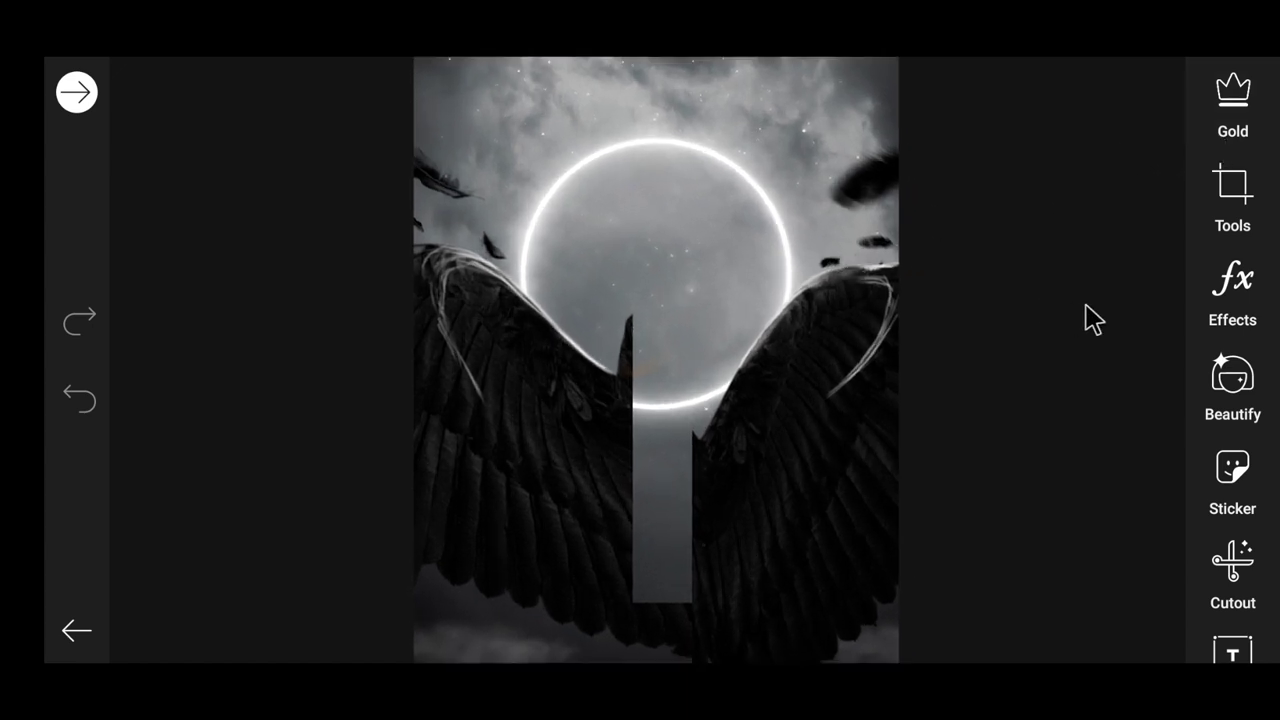
scroll(1212, 378, "down", 5)
left_click(1214, 335)
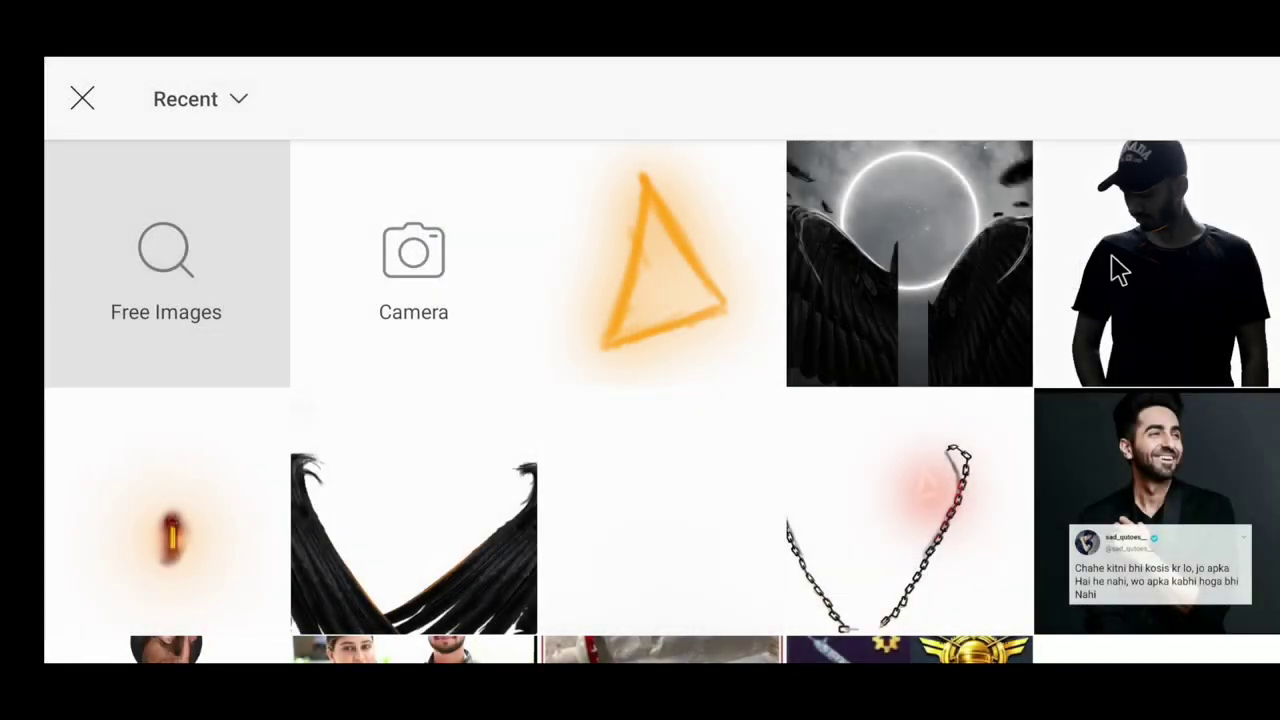
left_click(1118, 268)
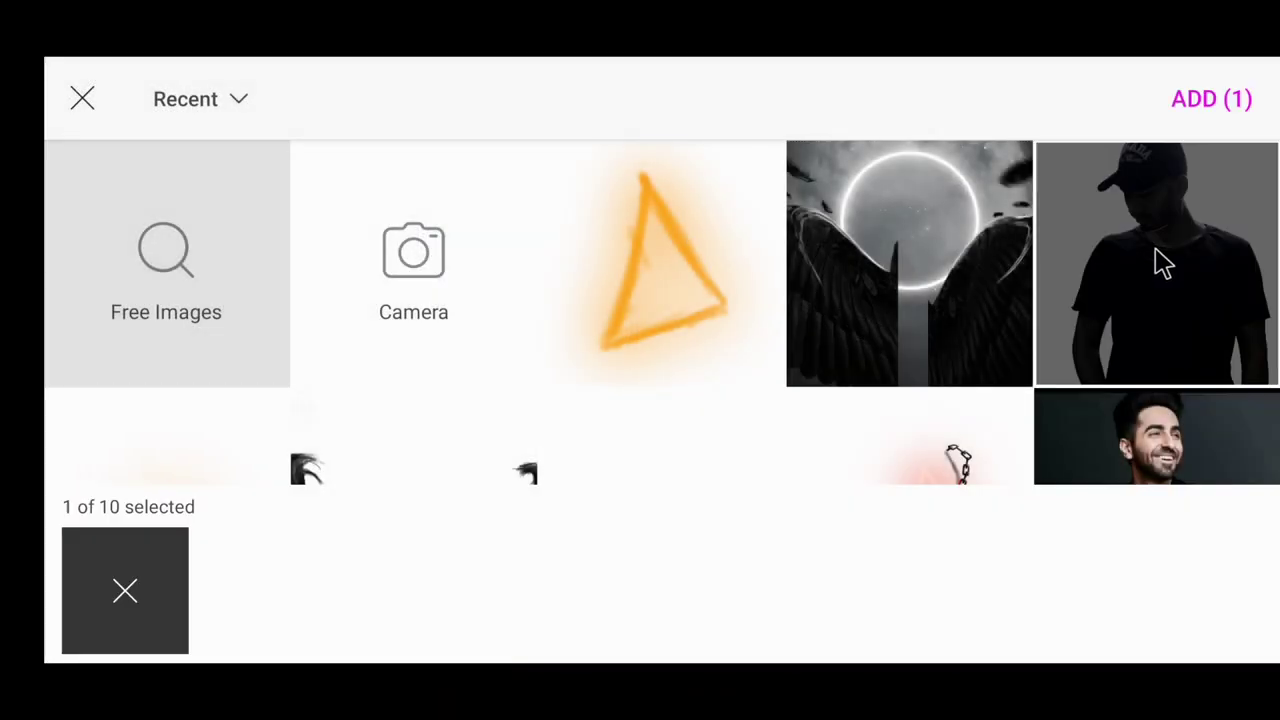
left_click(1205, 106)
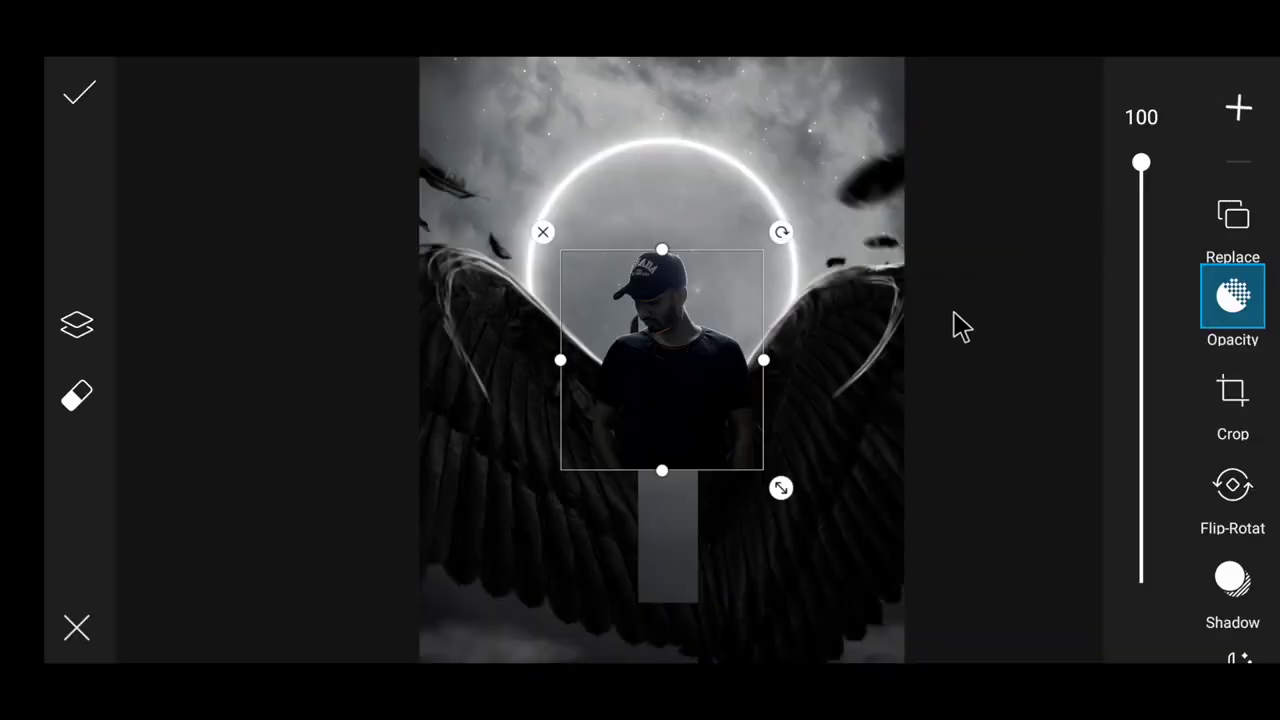
Enlarge the man cutout, centre it in front of the glowing ring with its base at the canvas's lower edge, and apply it.
left_click_drag(778, 490, 868, 612)
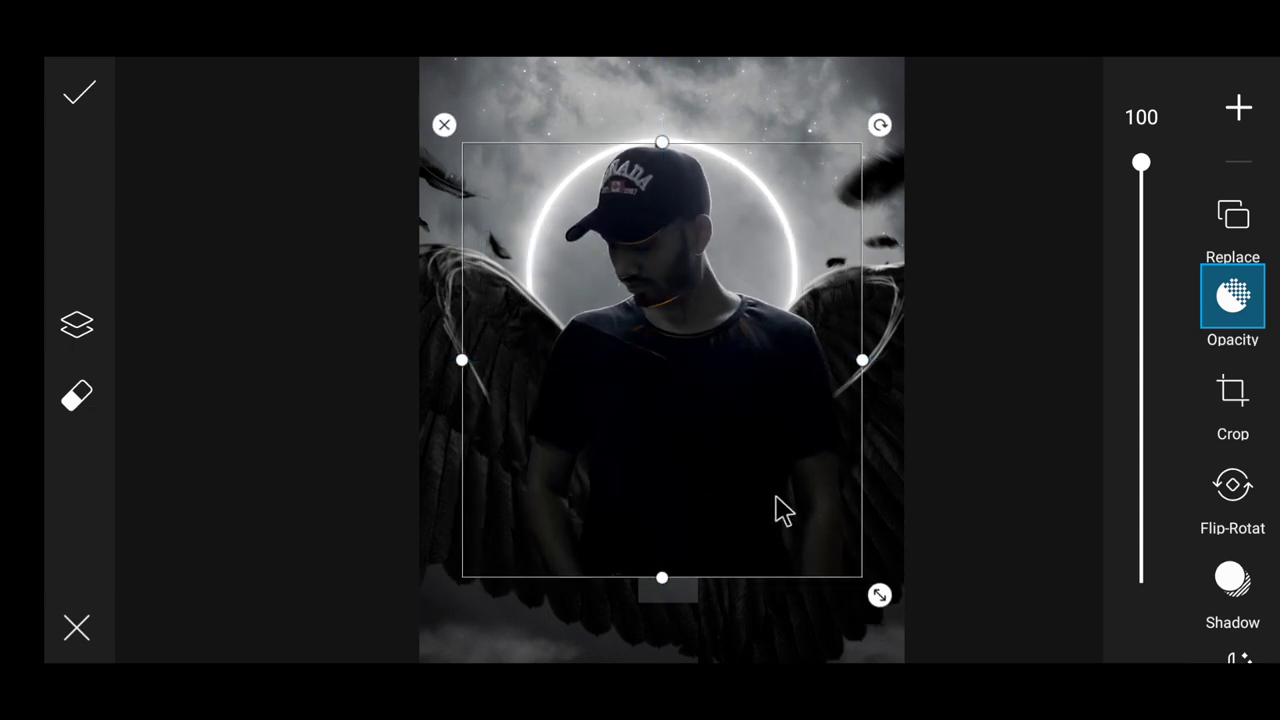
left_click_drag(777, 508, 764, 602)
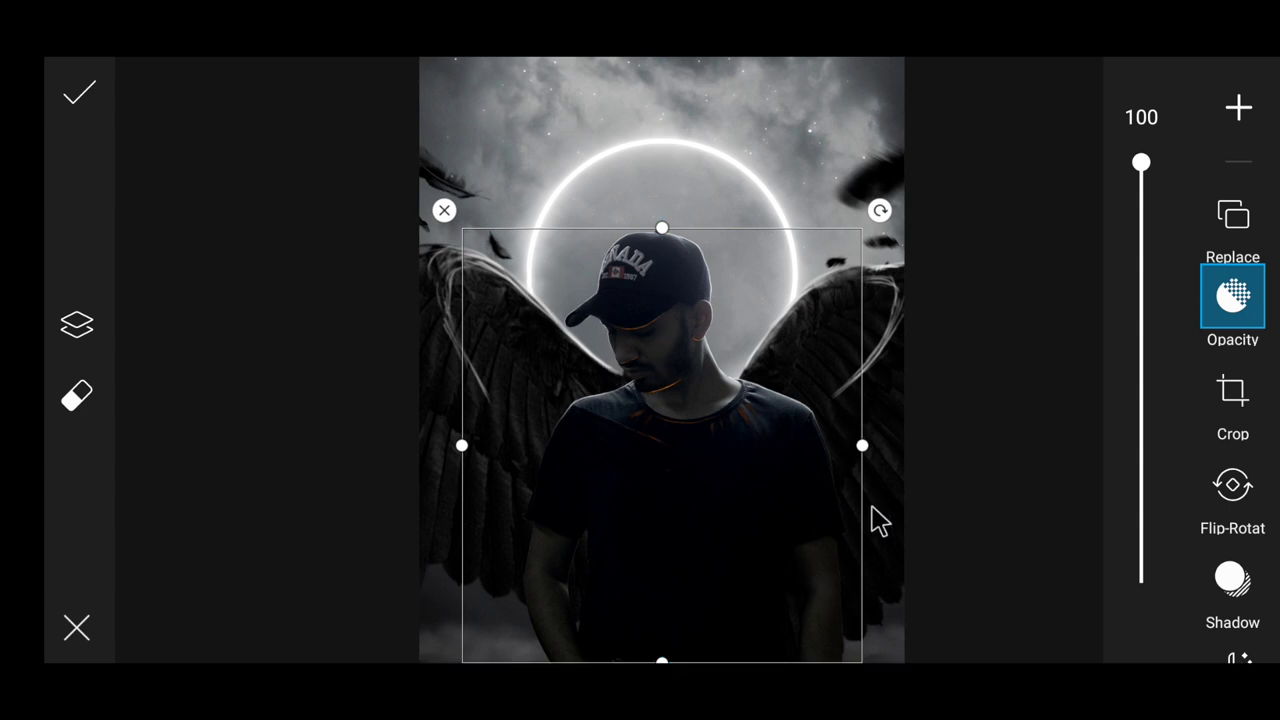
left_click_drag(741, 556, 715, 511)
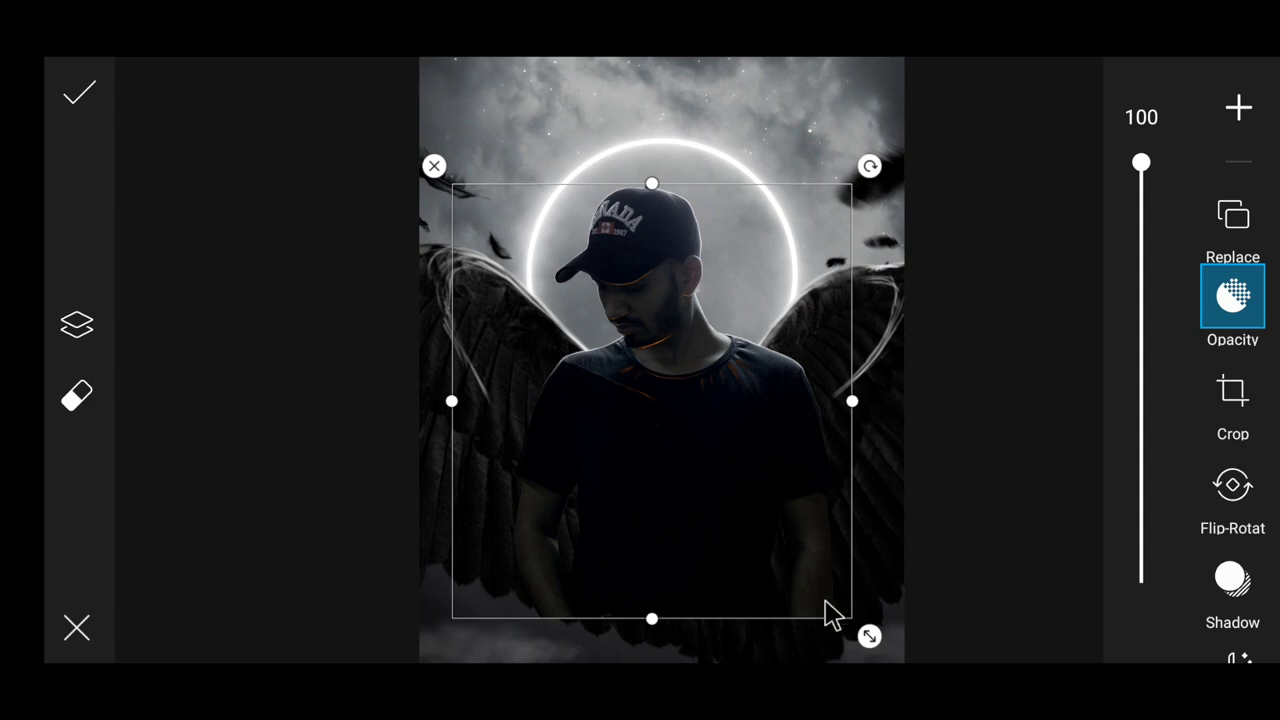
left_click_drag(867, 638, 890, 658)
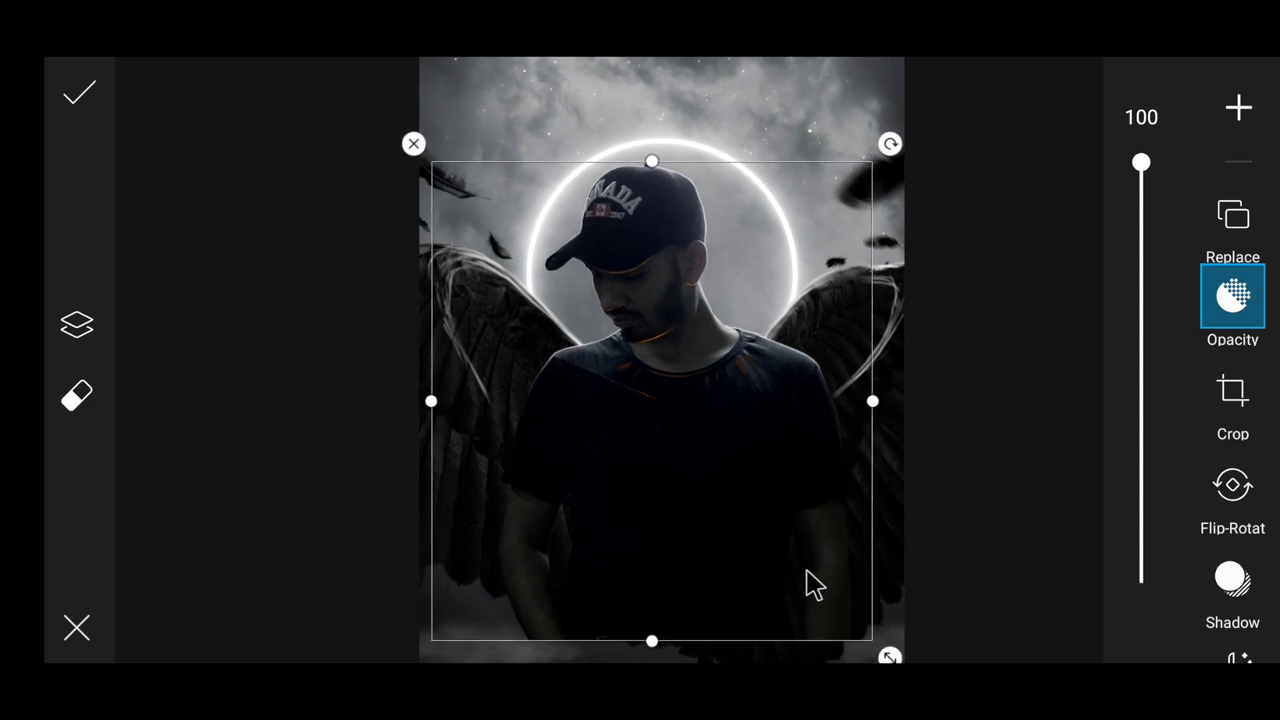
mouse_move(806, 573)
left_mouse_down()
mouse_move(801, 611)
mouse_move(806, 594)
left_mouse_up()
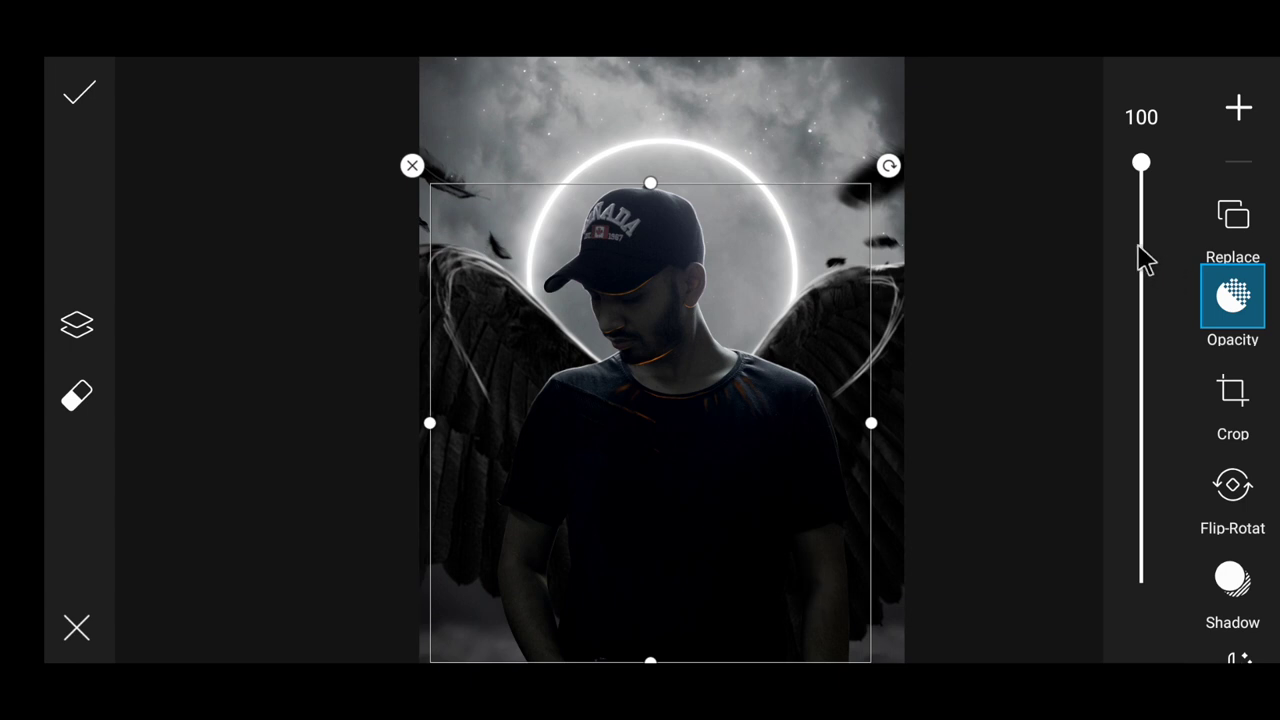
left_click(76, 93)
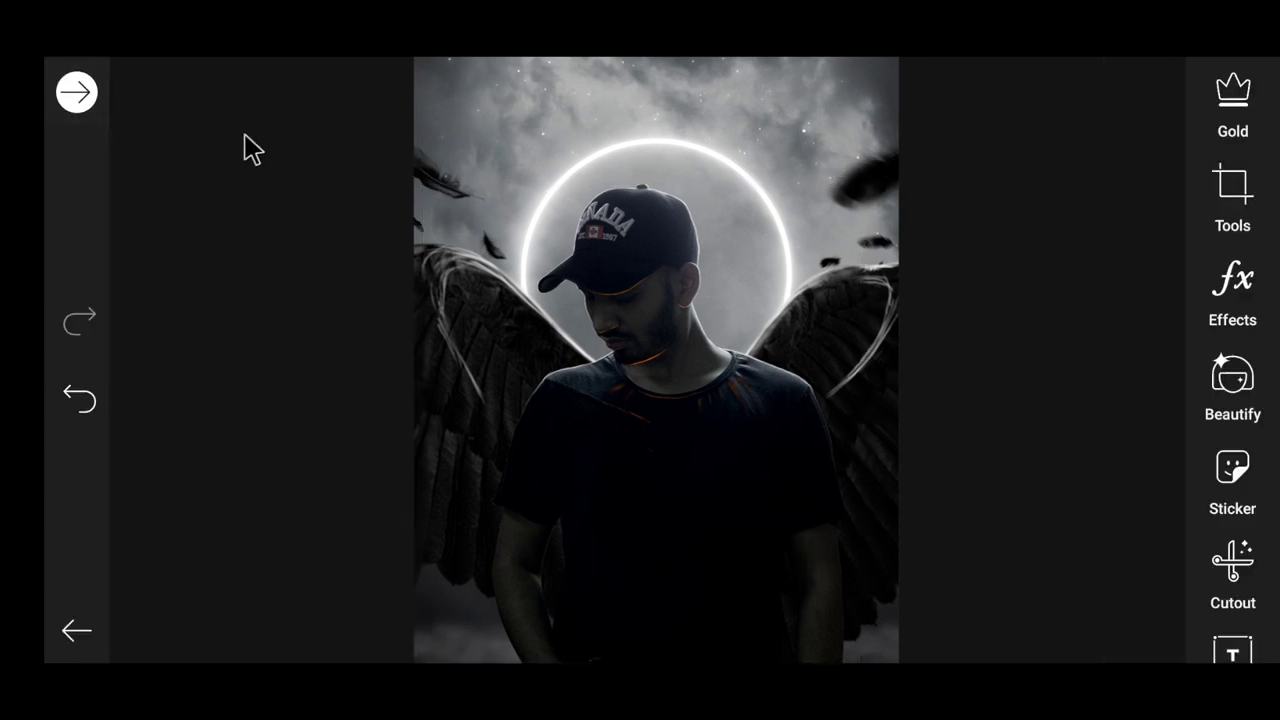
scroll(1232, 410, "down", 2)
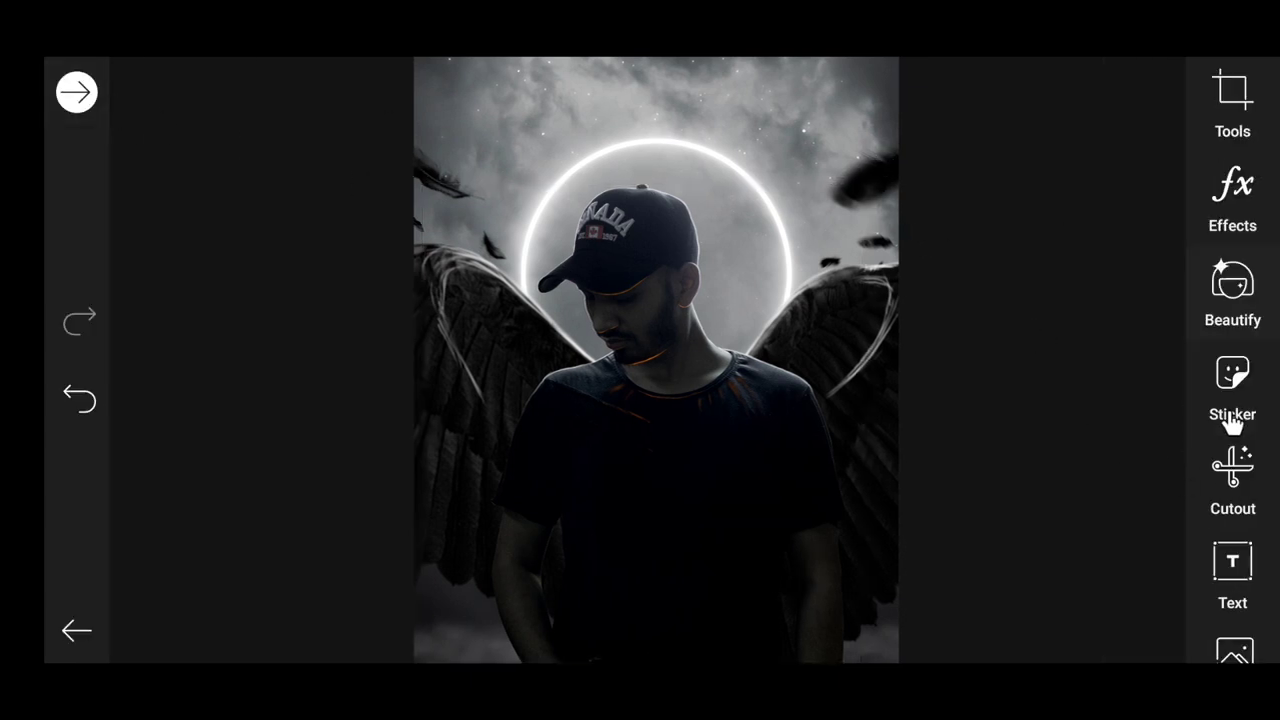
left_click(1234, 568)
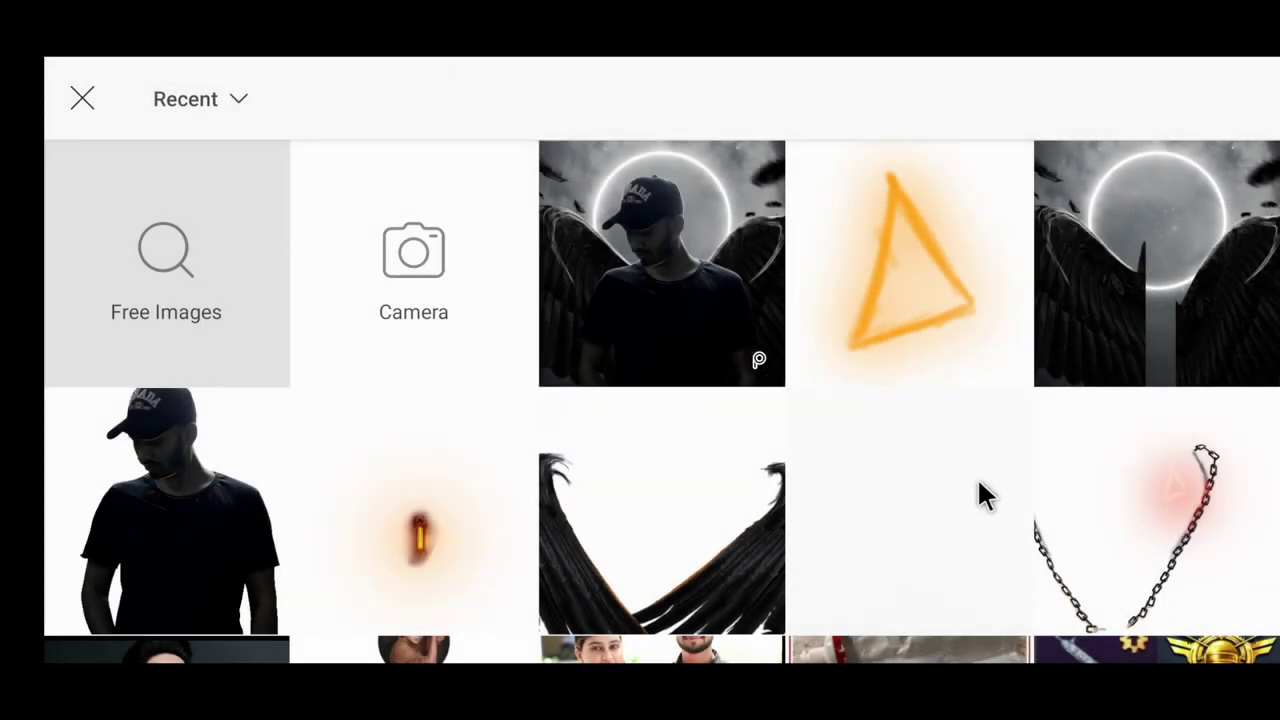
left_click(733, 488)
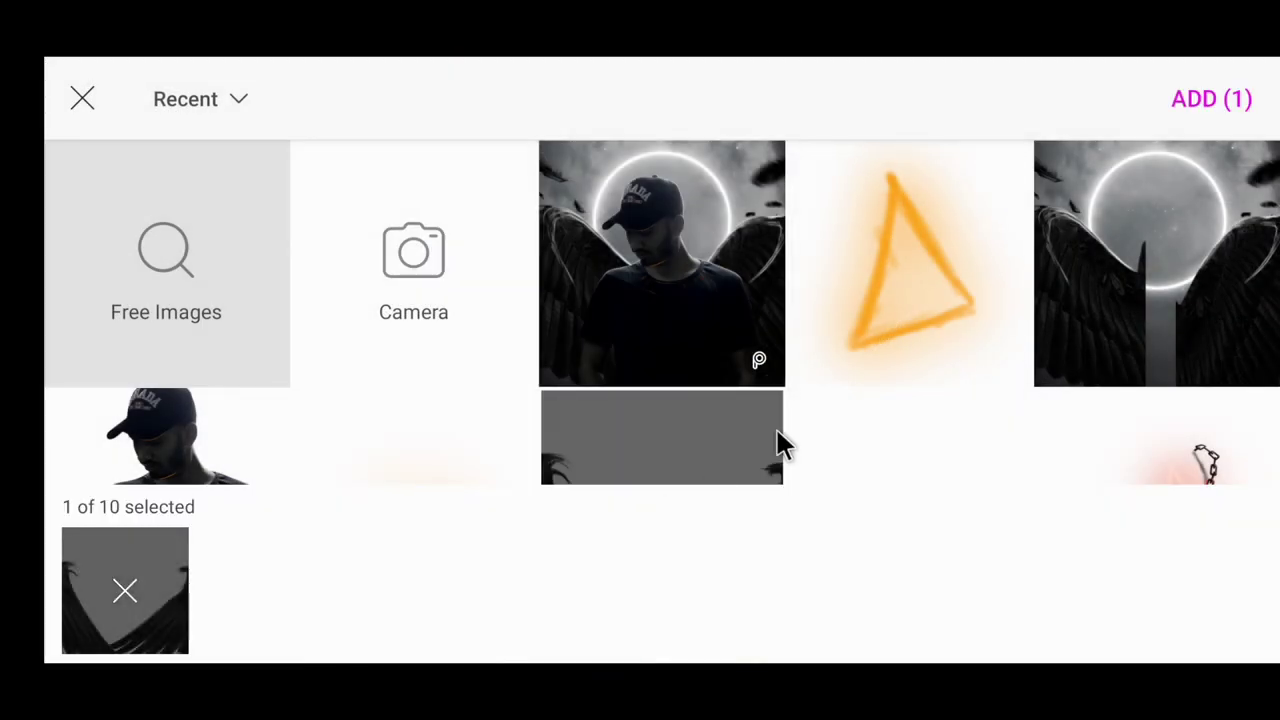
left_click(1205, 110)
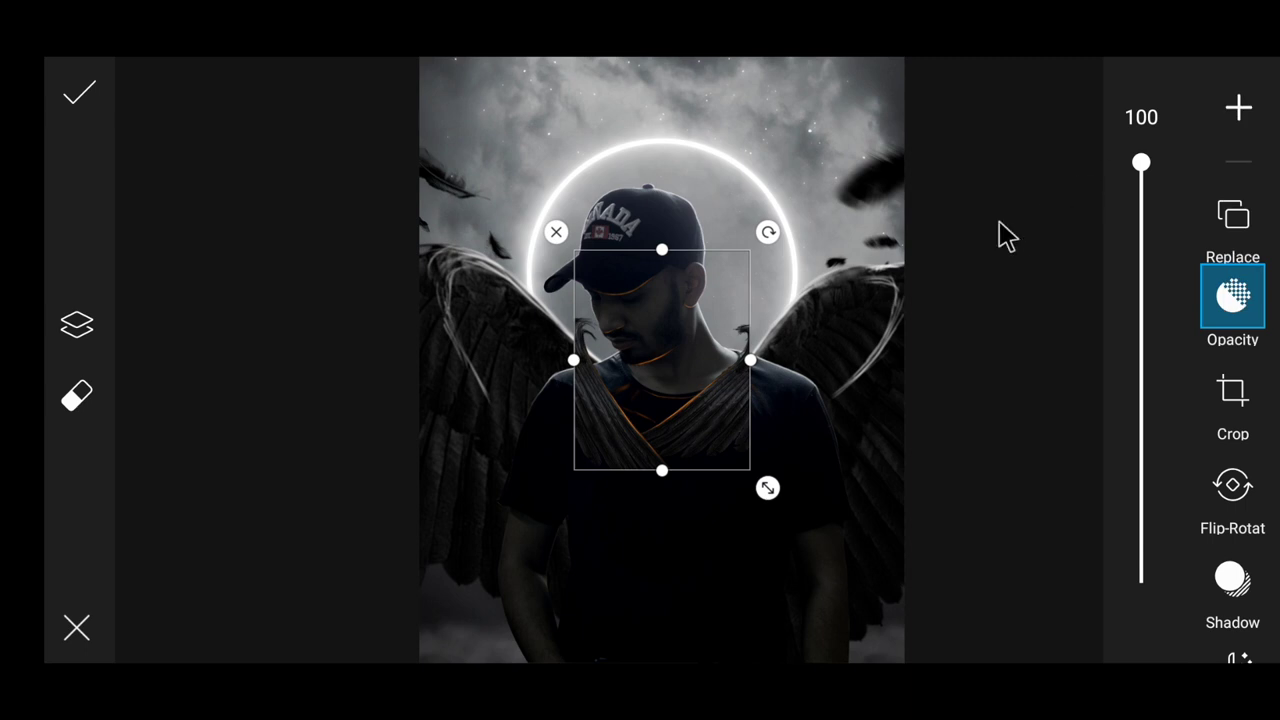
left_click(557, 234)
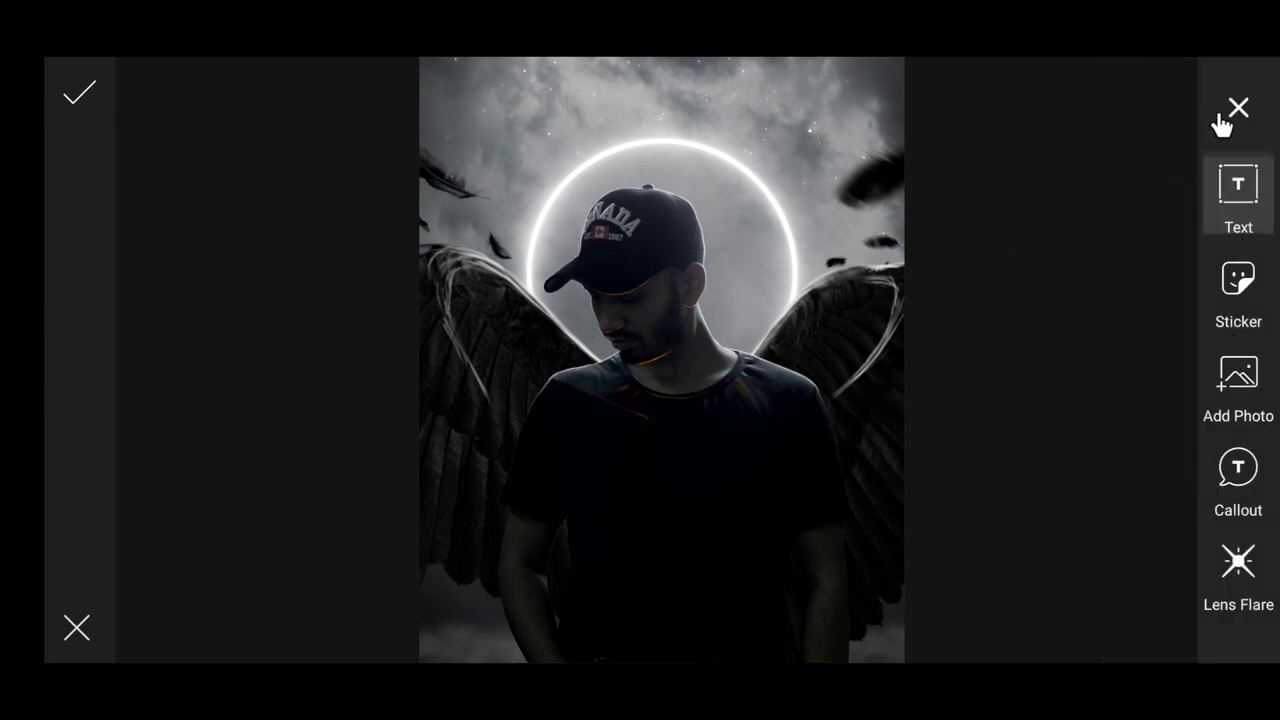
Add the glowing orange pendant image, enlarge it, place it on the middle of the man's chest and apply it.
left_click(1240, 386)
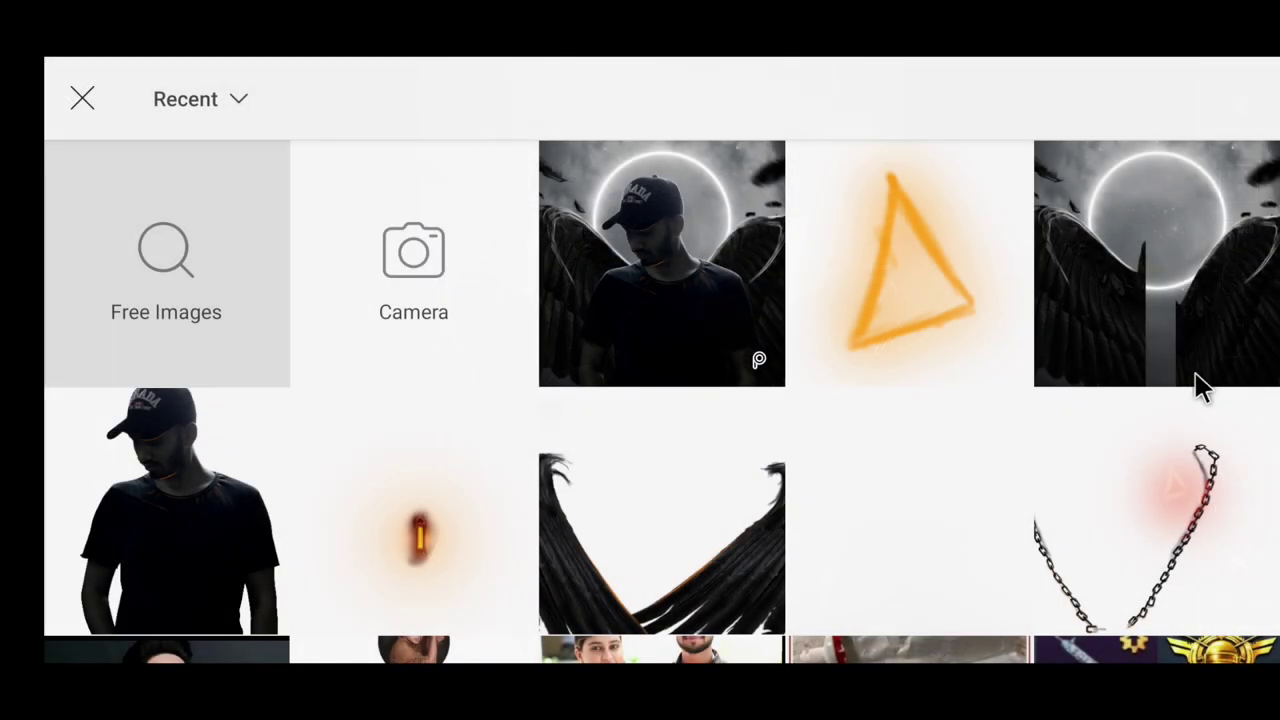
left_click(450, 522)
left_click(1226, 98)
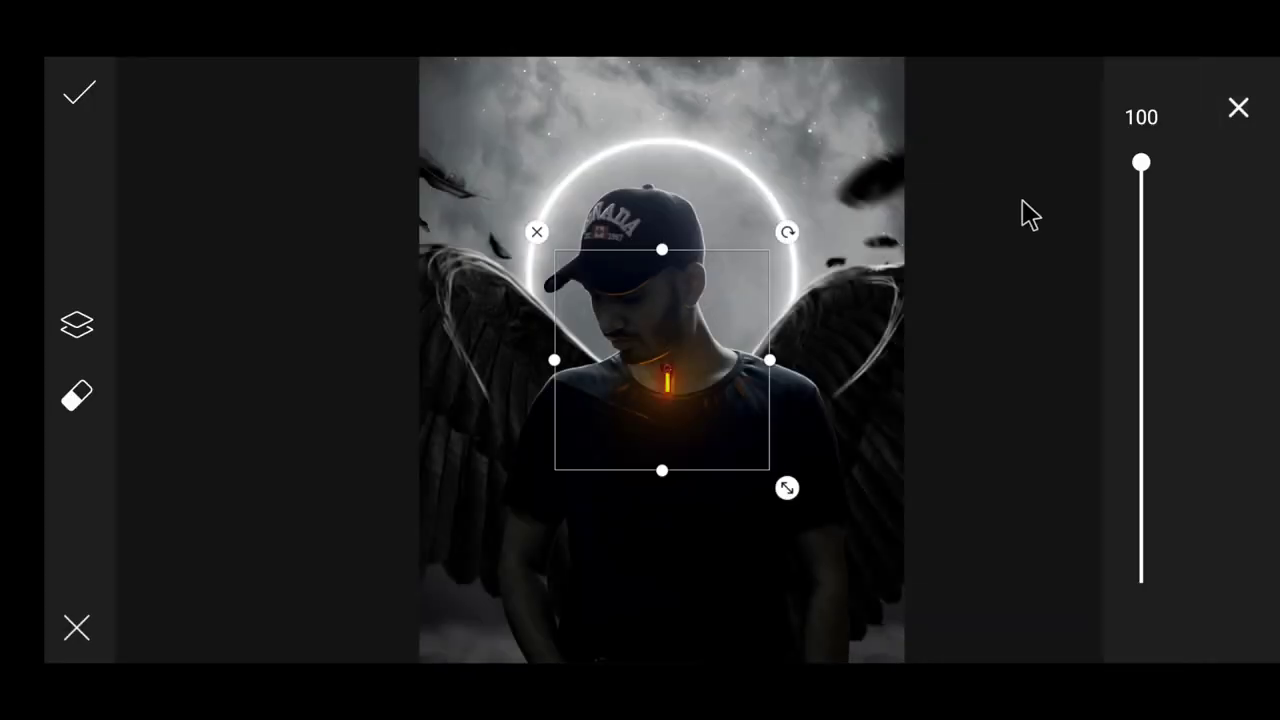
left_click_drag(787, 487, 854, 585)
left_click_drag(684, 387, 697, 471)
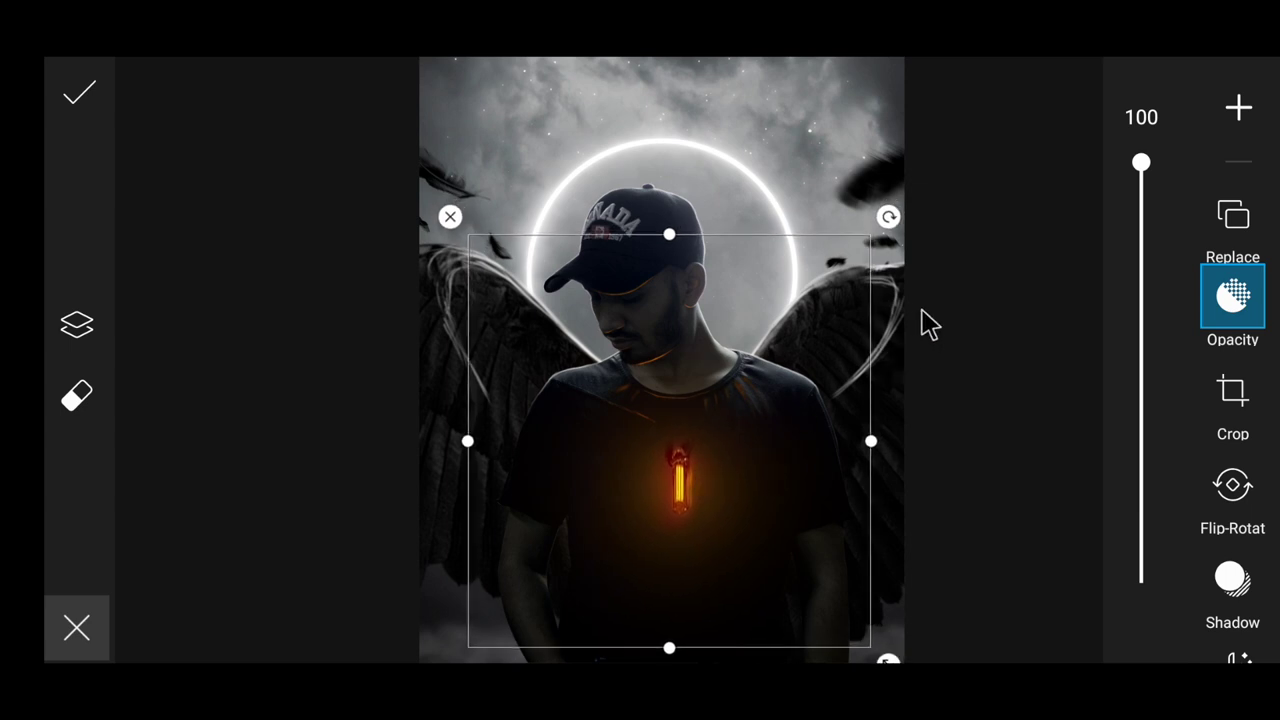
left_click(92, 97)
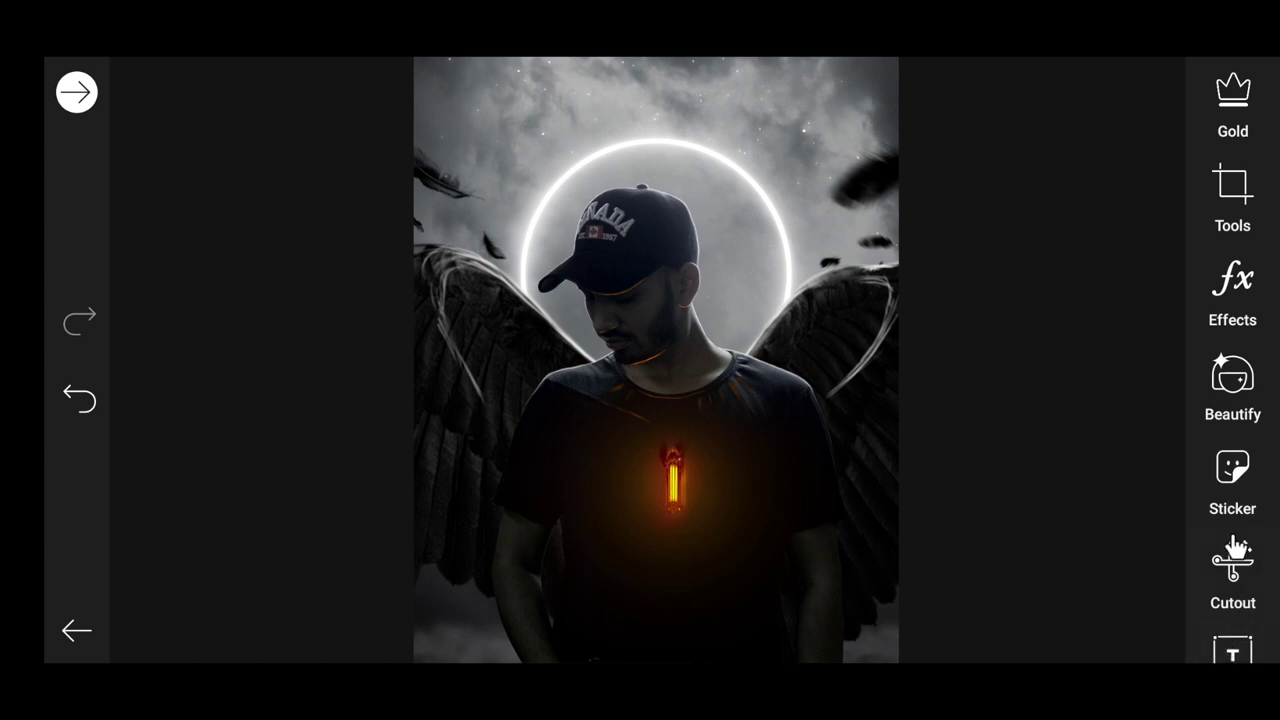
Add the crossed black wings image, enlarge it to fill the whole canvas in front of the man, and apply it.
left_click_drag(1231, 549, 1223, 363)
left_click(1238, 562)
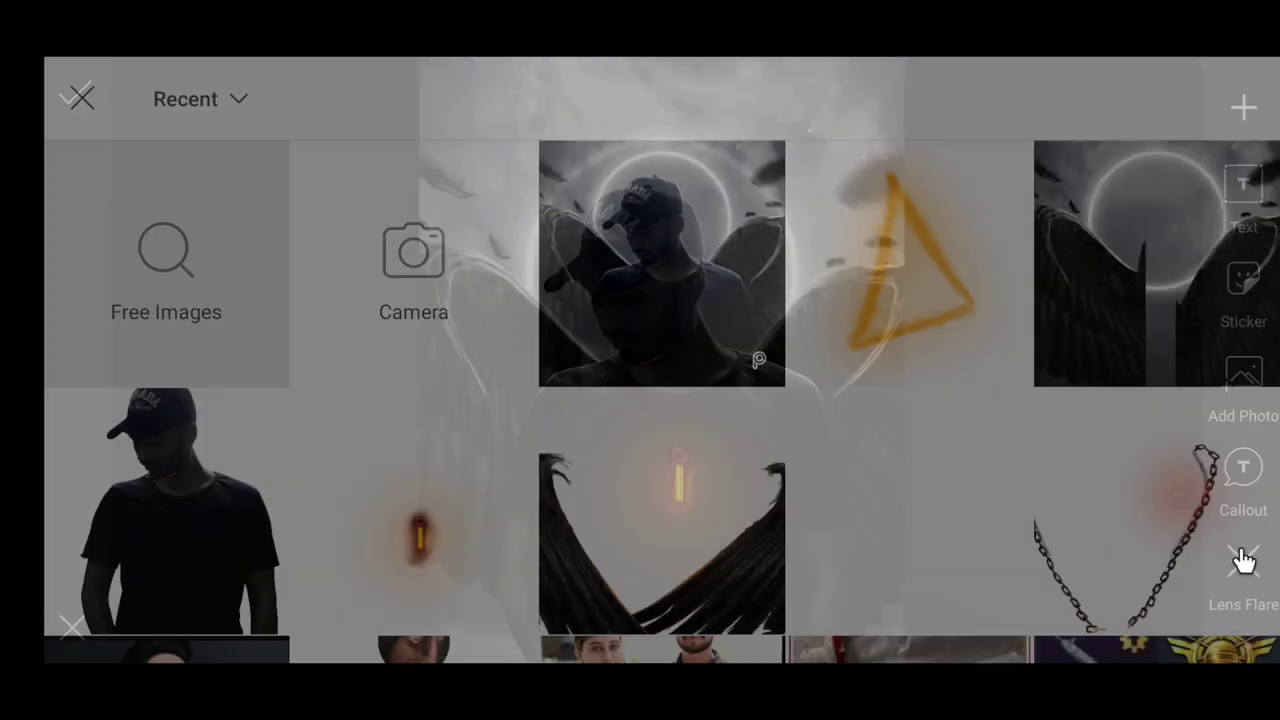
left_click(666, 510)
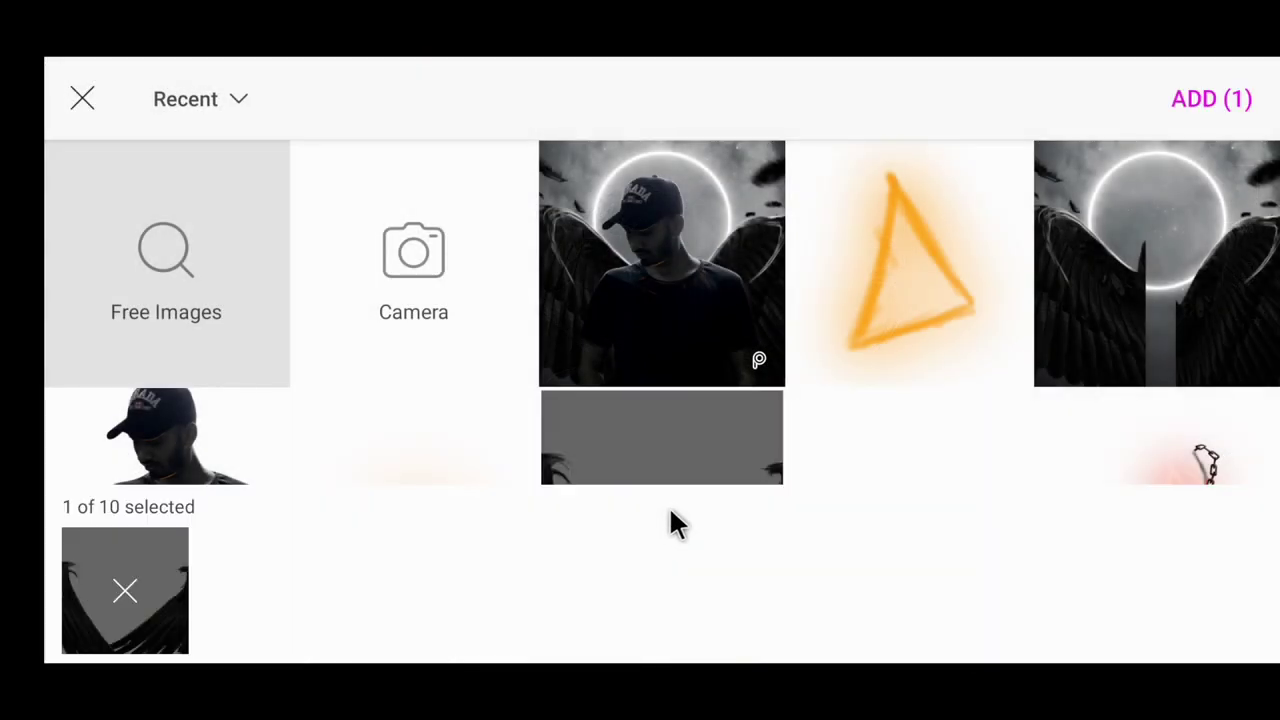
left_click(1208, 99)
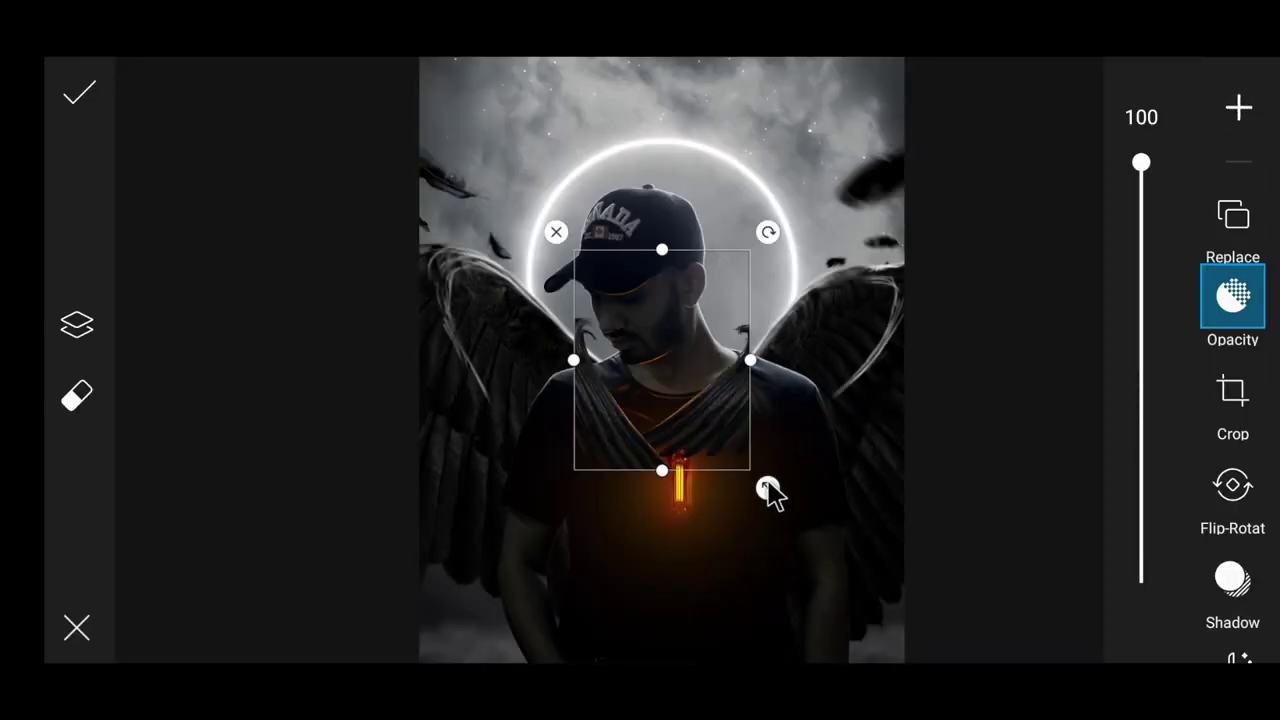
left_click_drag(767, 489, 940, 620)
left_click_drag(913, 662, 958, 660)
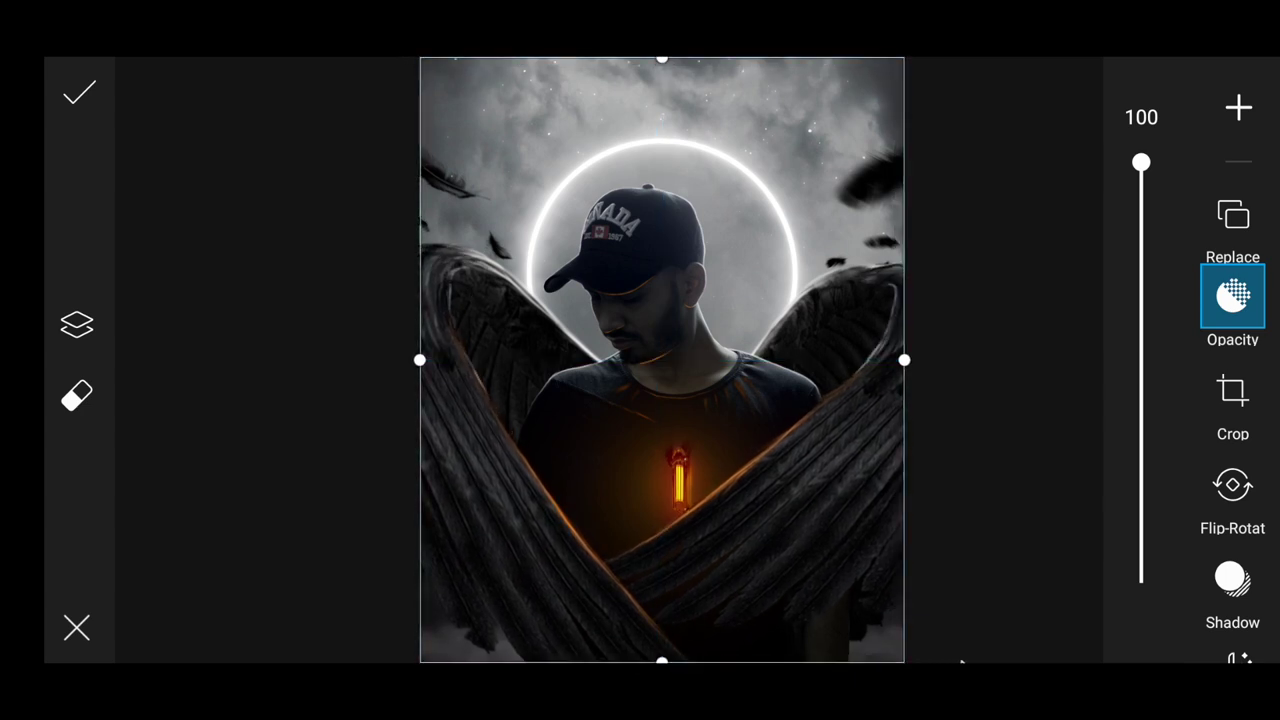
left_click(98, 97)
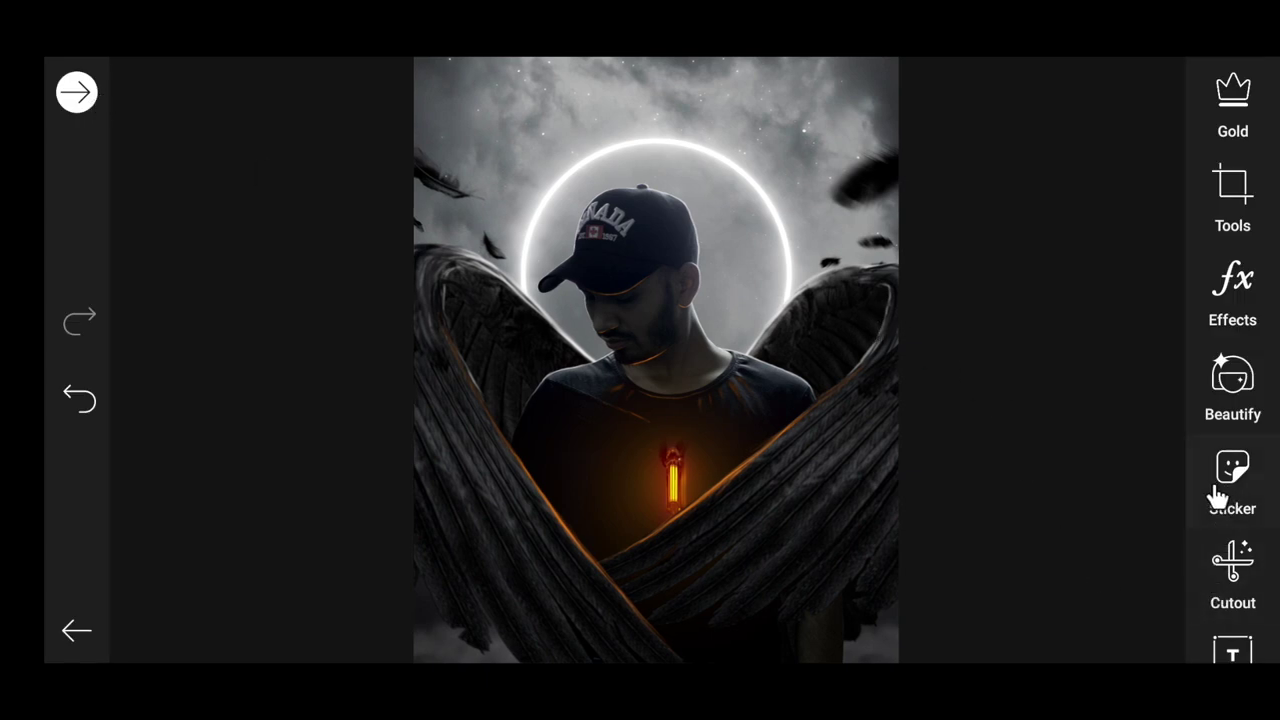
Add the chain image with the red glowing triangle to the composition.
scroll(1250, 595, "down", 5)
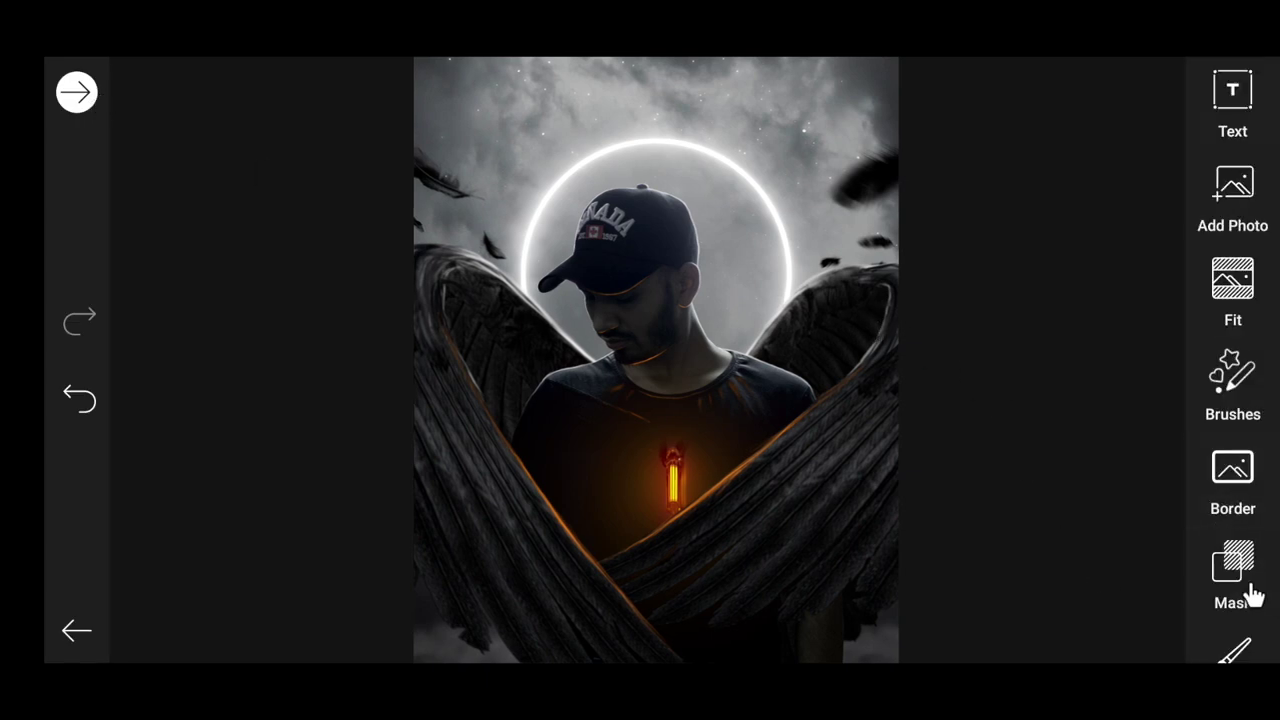
left_click(1232, 206)
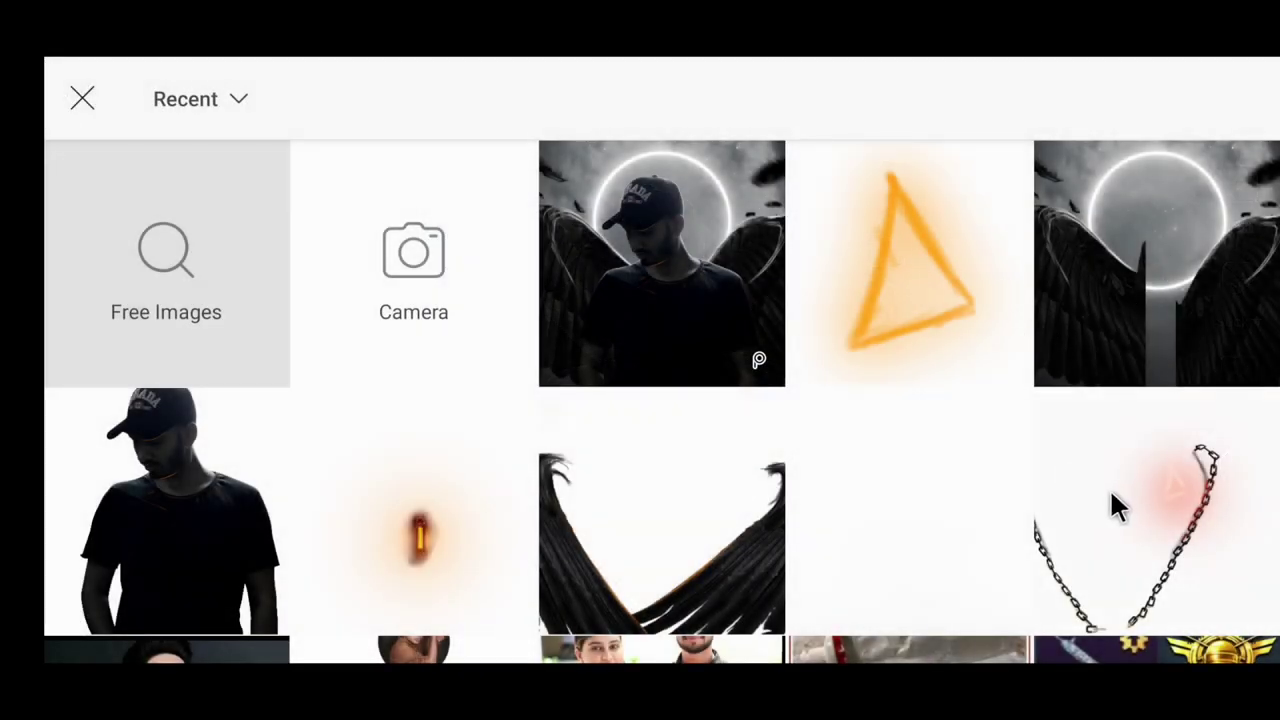
left_click(1110, 497)
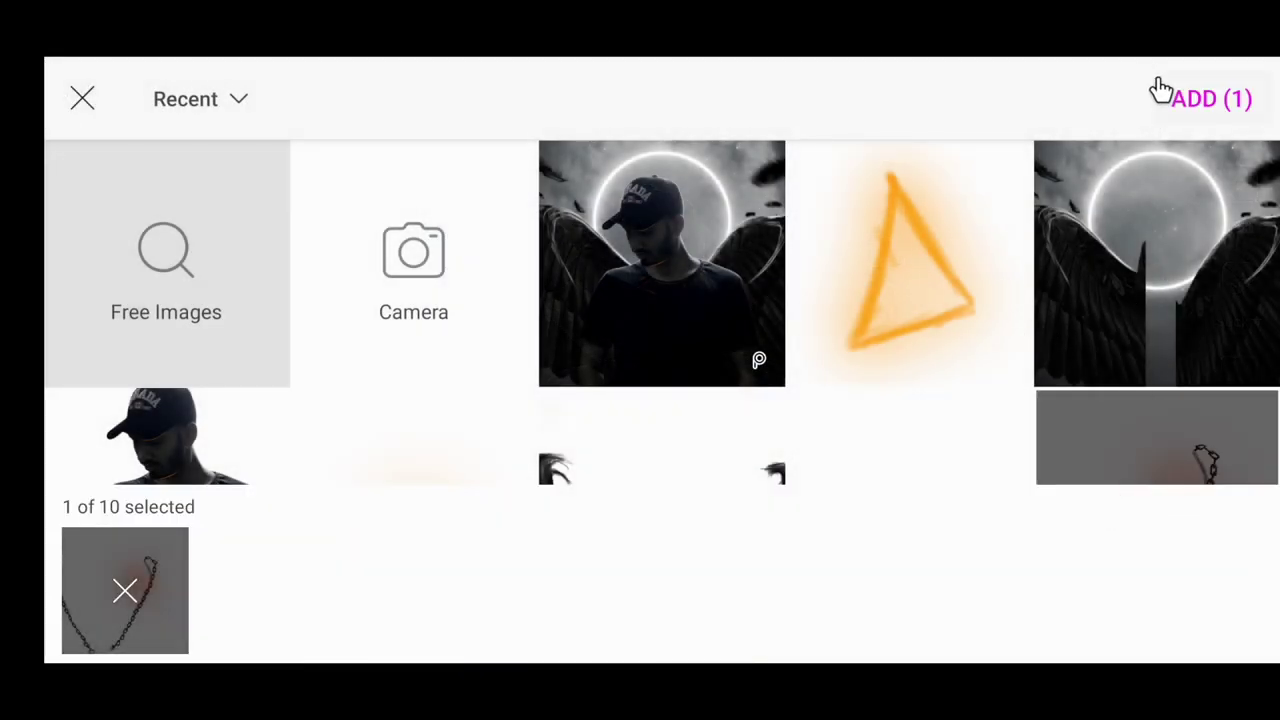
left_click(1190, 100)
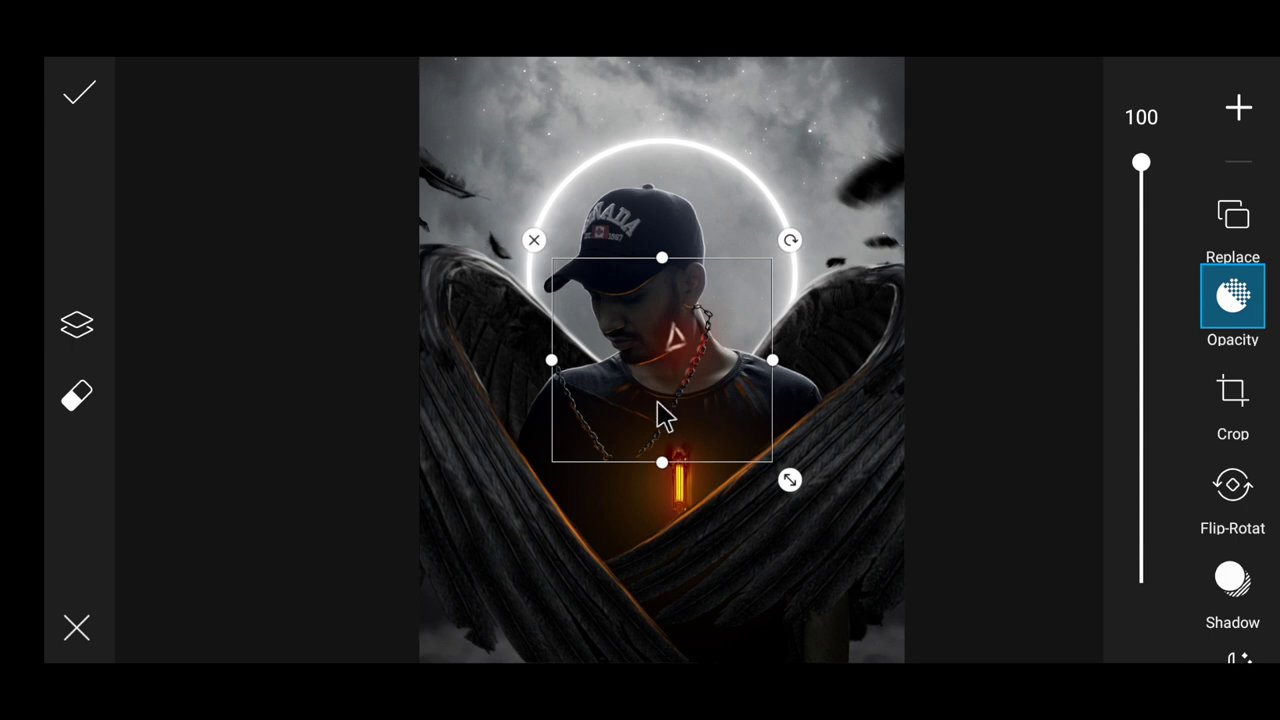
Shrink the chain and fit it around the man's neck so its lower ends meet the glowing pendant, then apply it.
left_click_drag(665, 414, 712, 423)
left_click_drag(842, 480, 815, 455)
left_click_drag(730, 410, 721, 436)
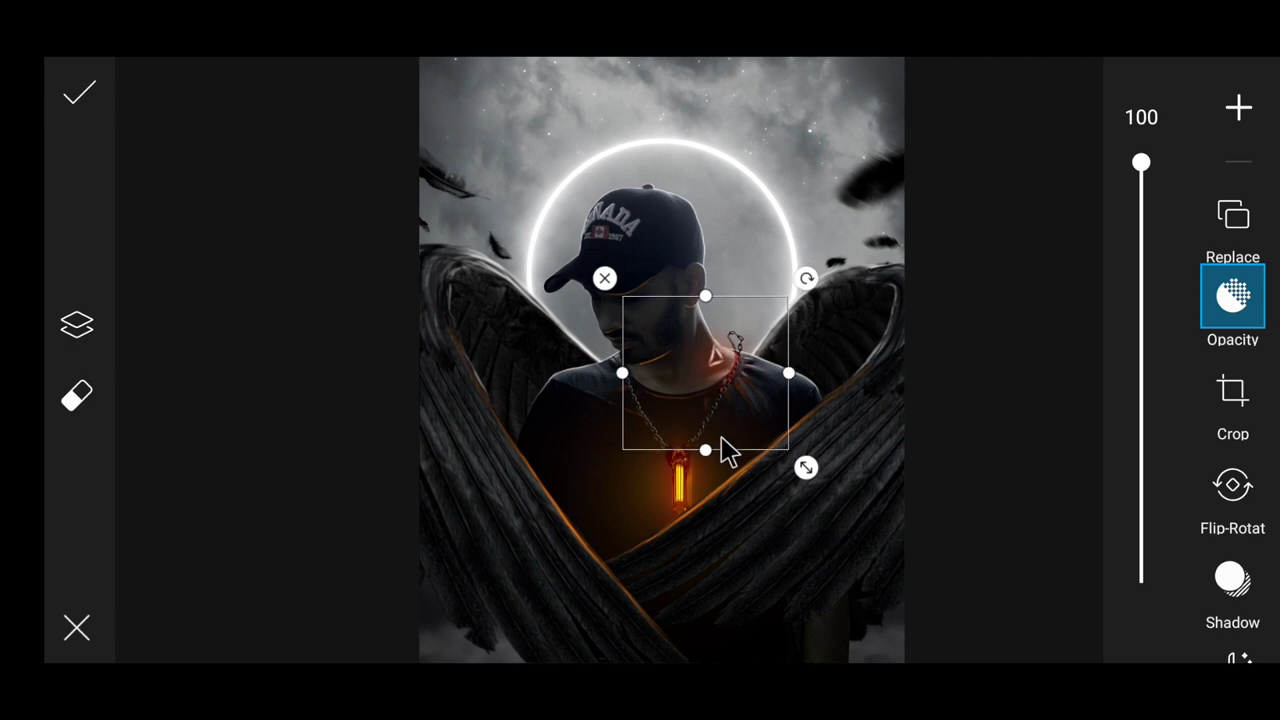
left_click_drag(806, 469, 754, 431)
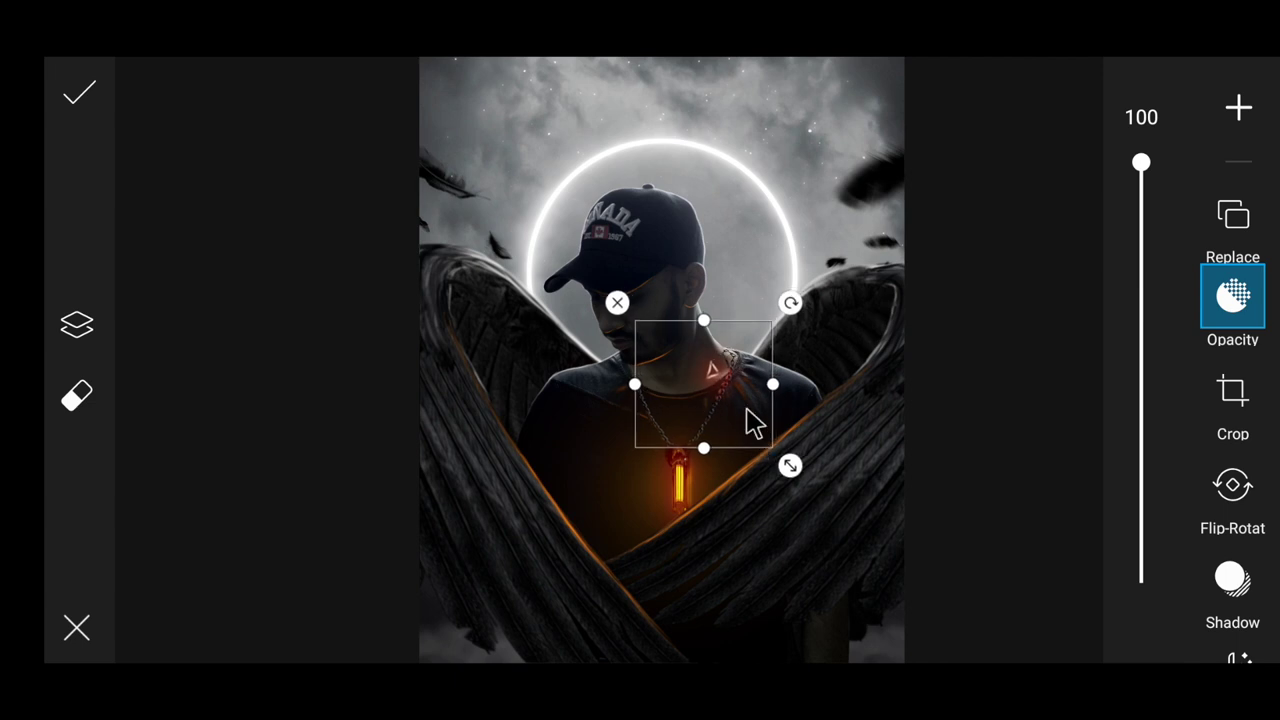
left_click_drag(714, 354, 711, 329)
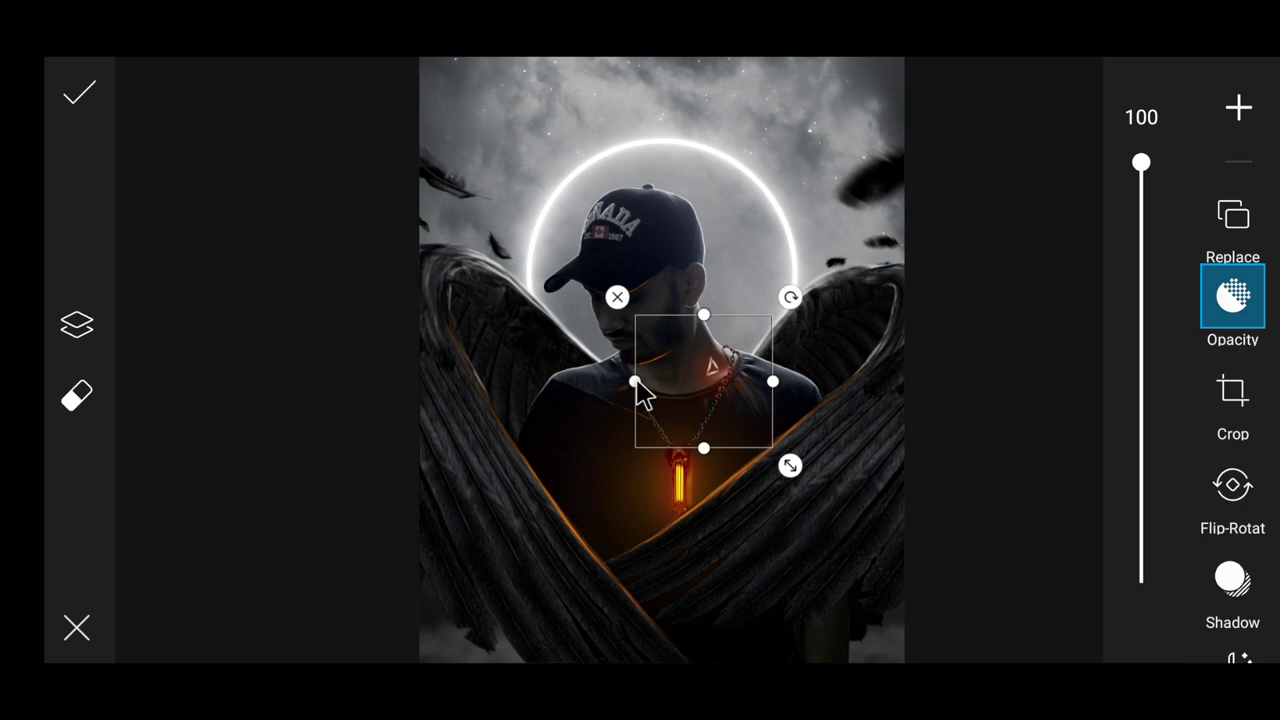
left_click_drag(638, 383, 636, 383)
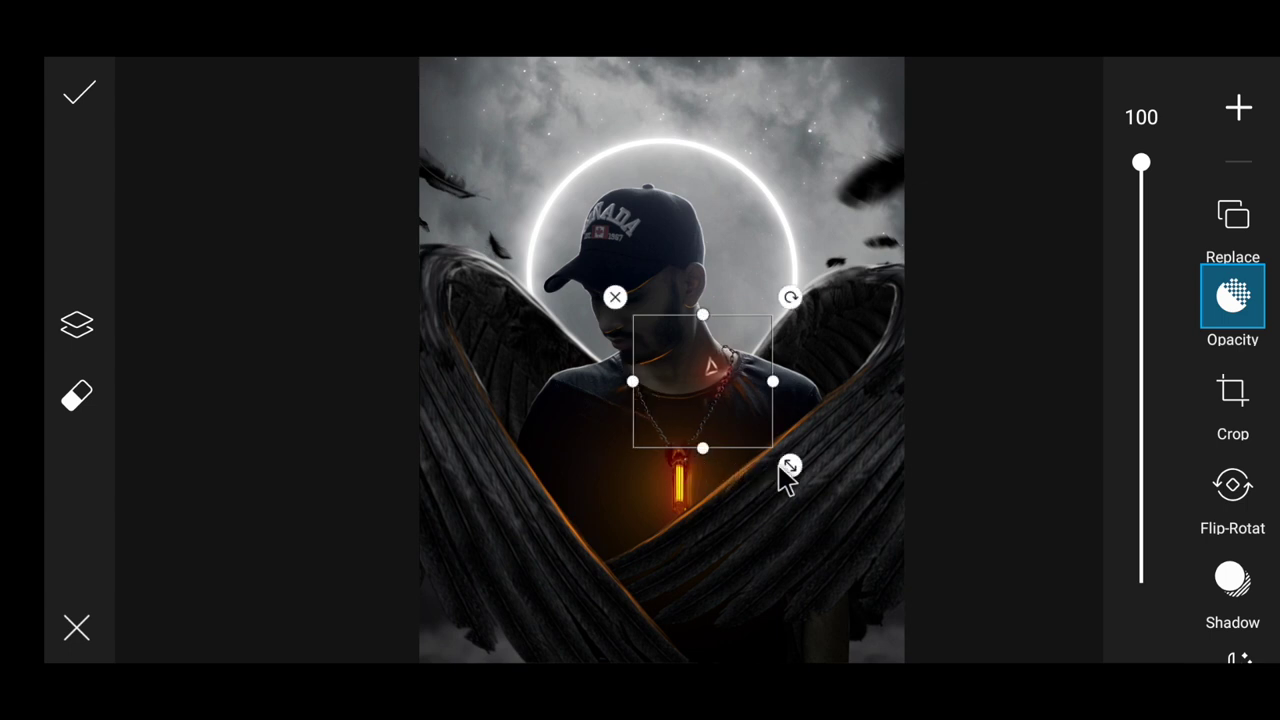
left_click_drag(789, 466, 791, 468)
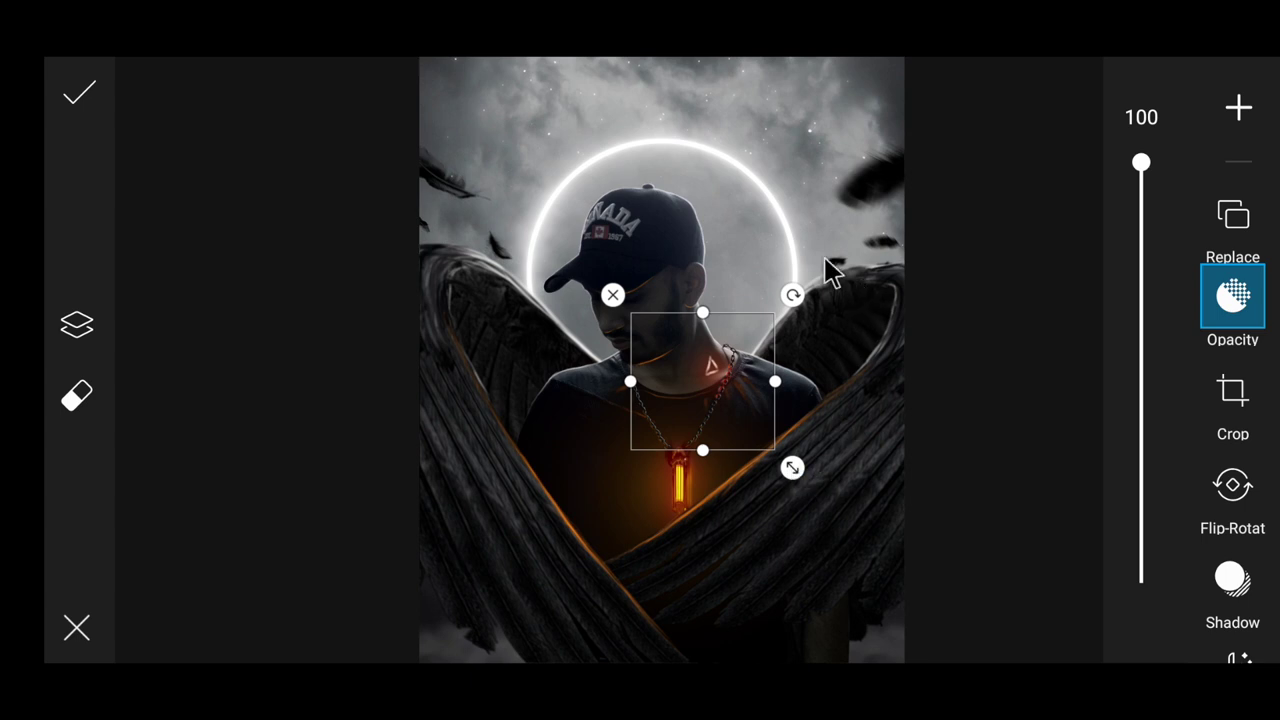
left_click(82, 97)
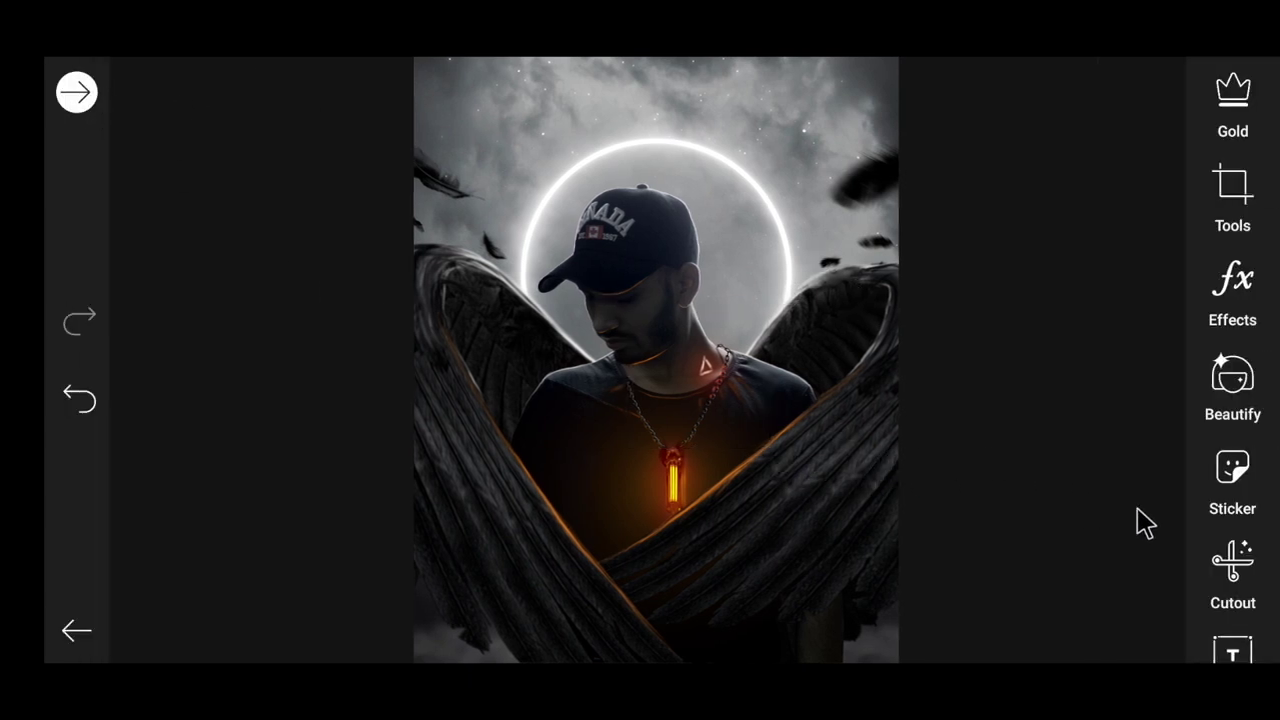
Add the glowing orange triangle image to the composition as a new photo layer.
scroll(1243, 466, "down", 3)
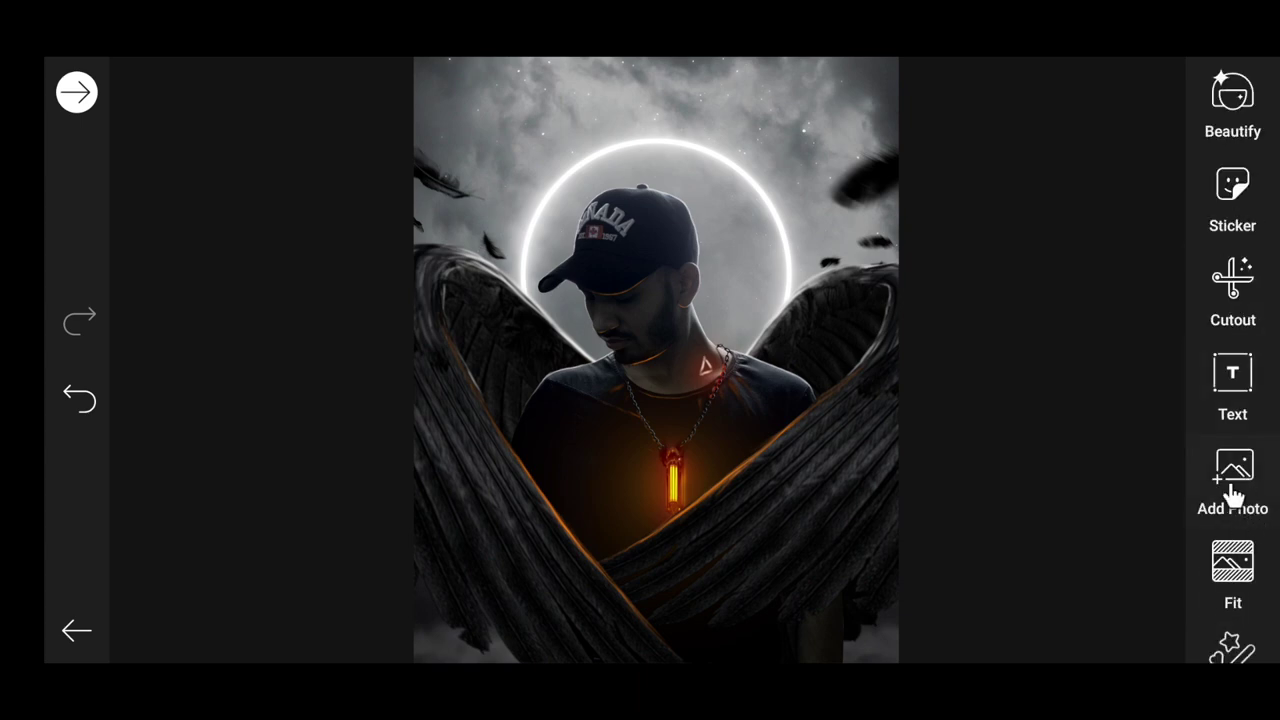
left_click(1233, 492)
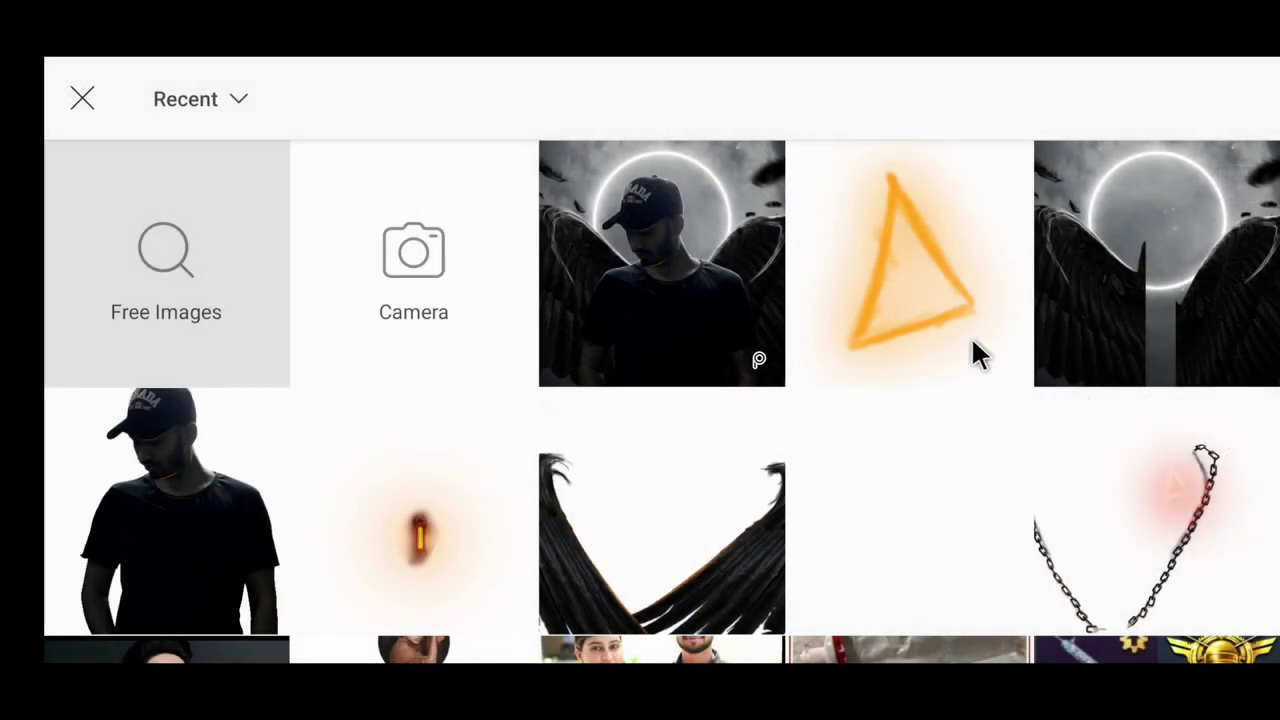
left_click(908, 314)
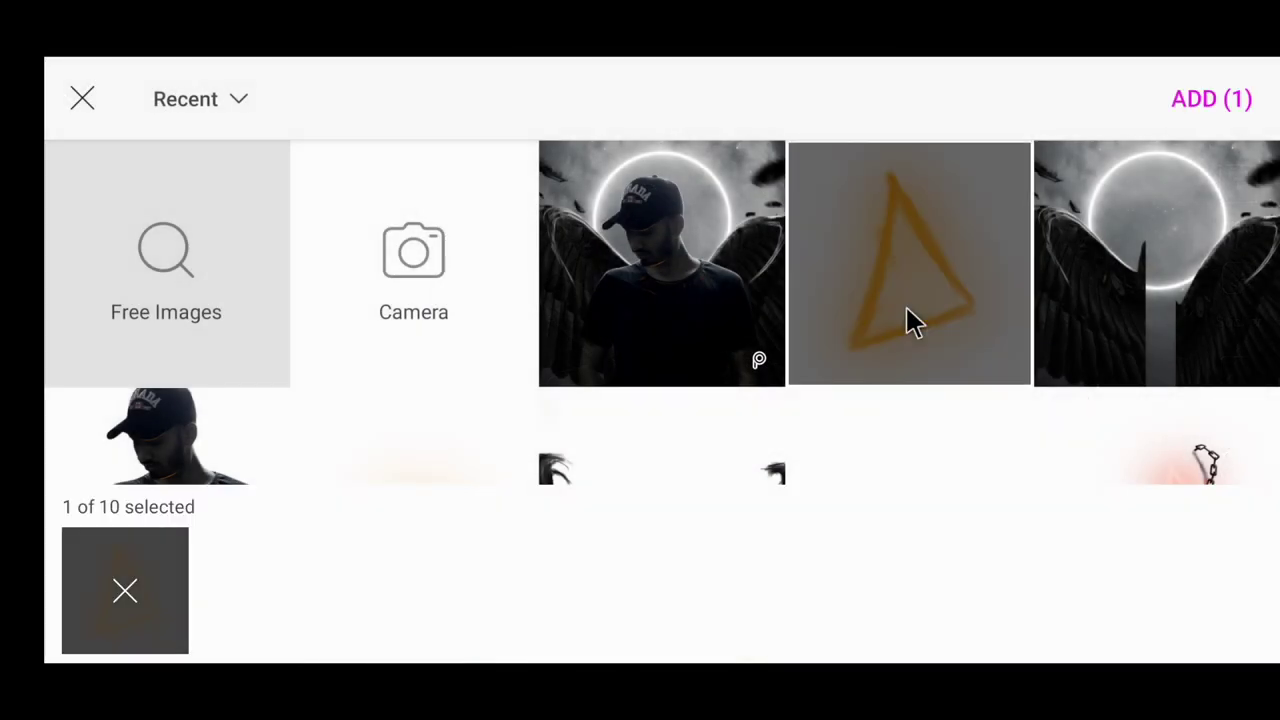
left_click(1216, 100)
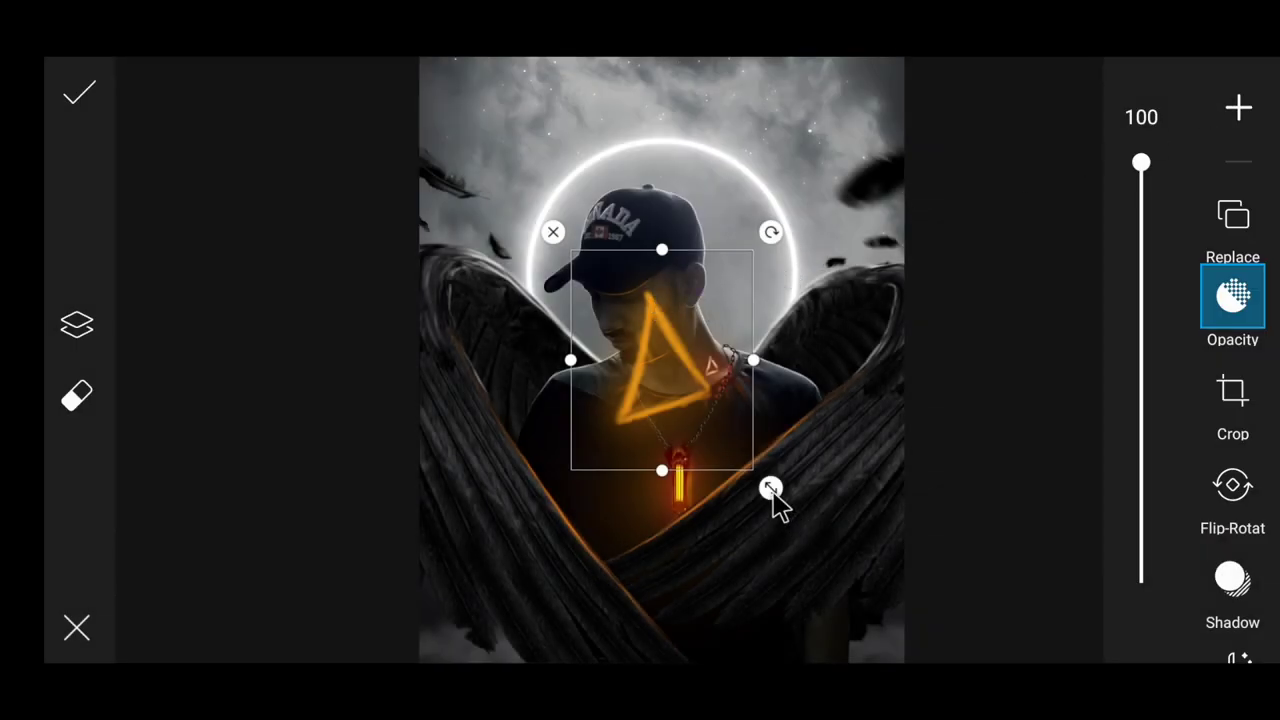
Shrink the orange triangle and place it exactly over the small triangle mark on the man's neck.
left_click_drag(771, 492, 689, 414)
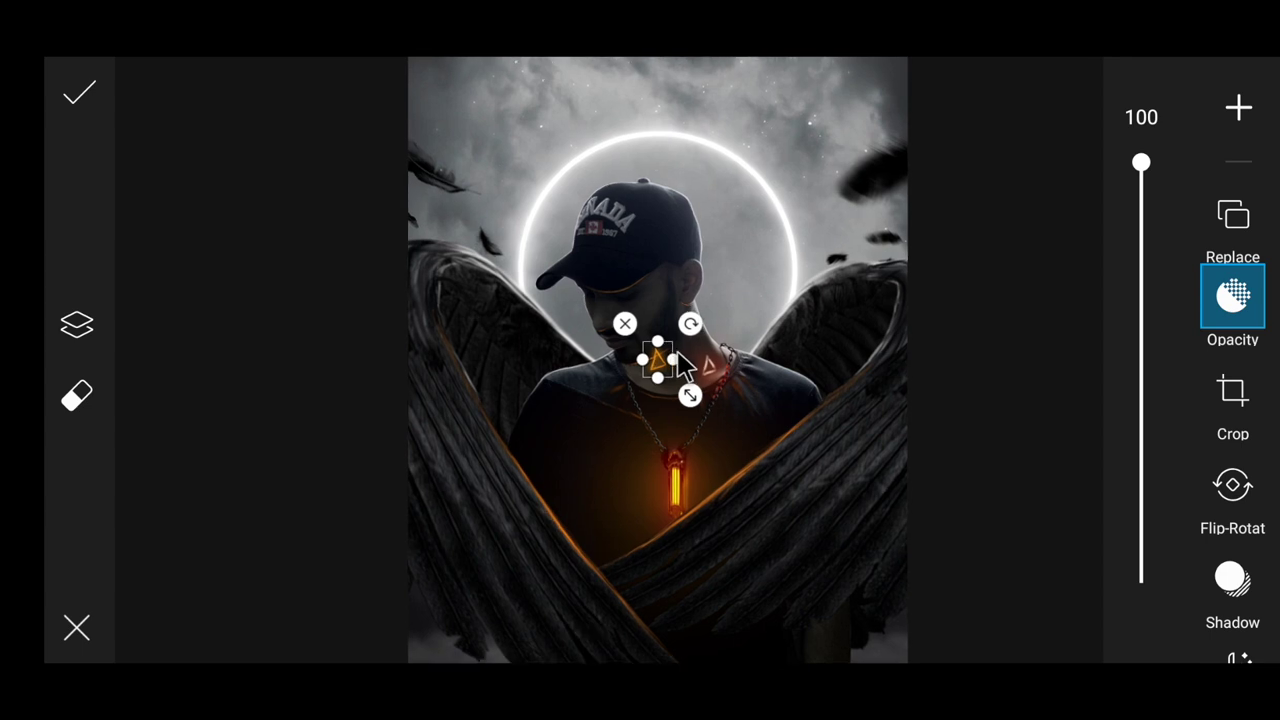
scroll(677, 367, "up", 5)
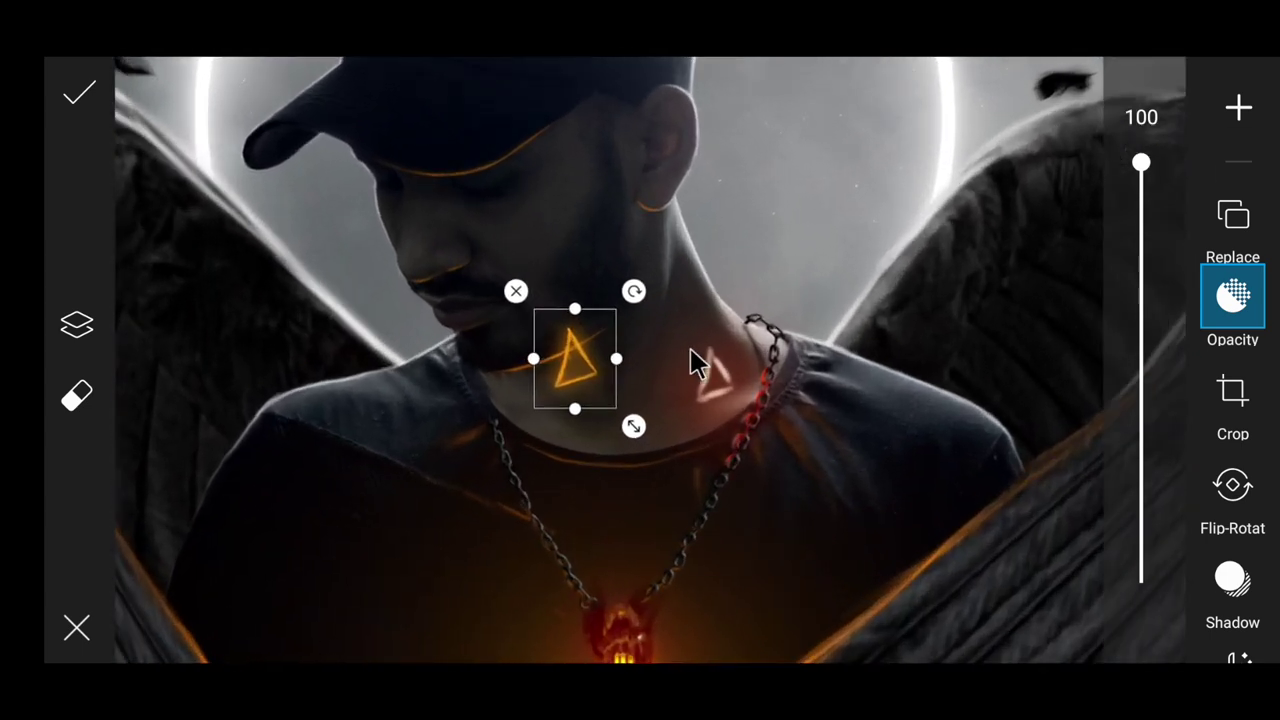
left_click_drag(580, 366, 718, 382)
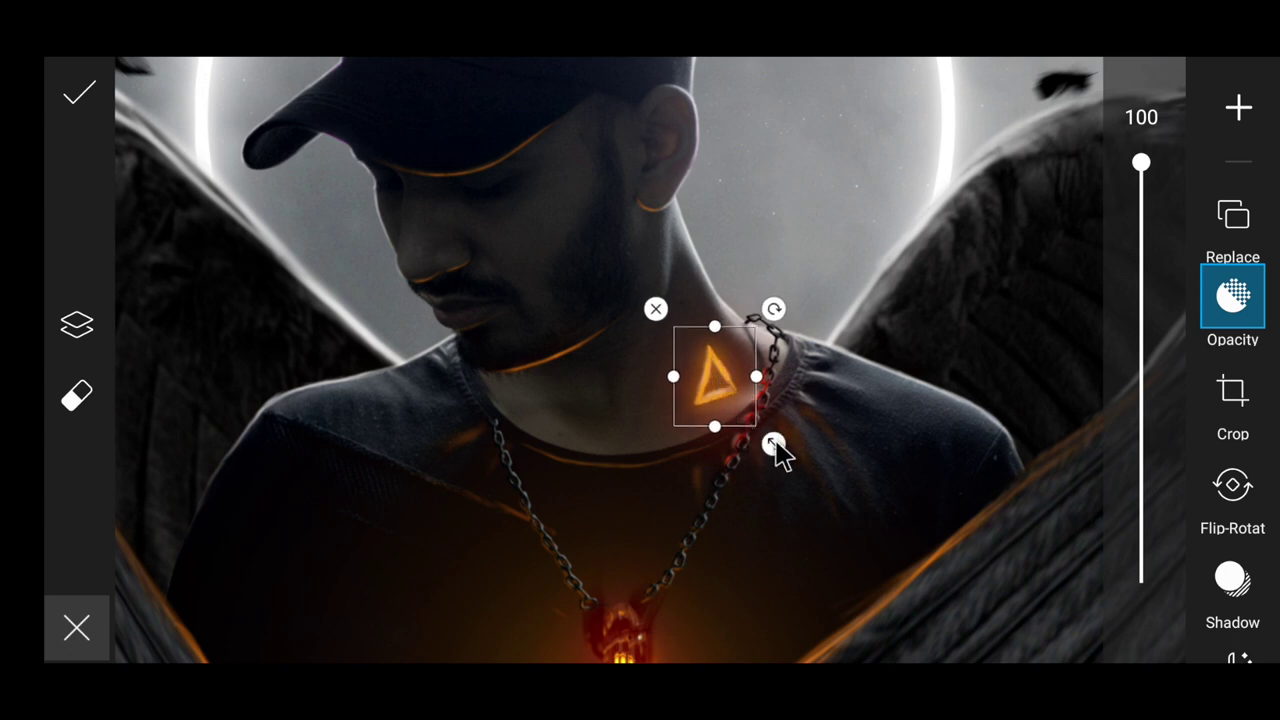
left_click_drag(774, 443, 760, 419)
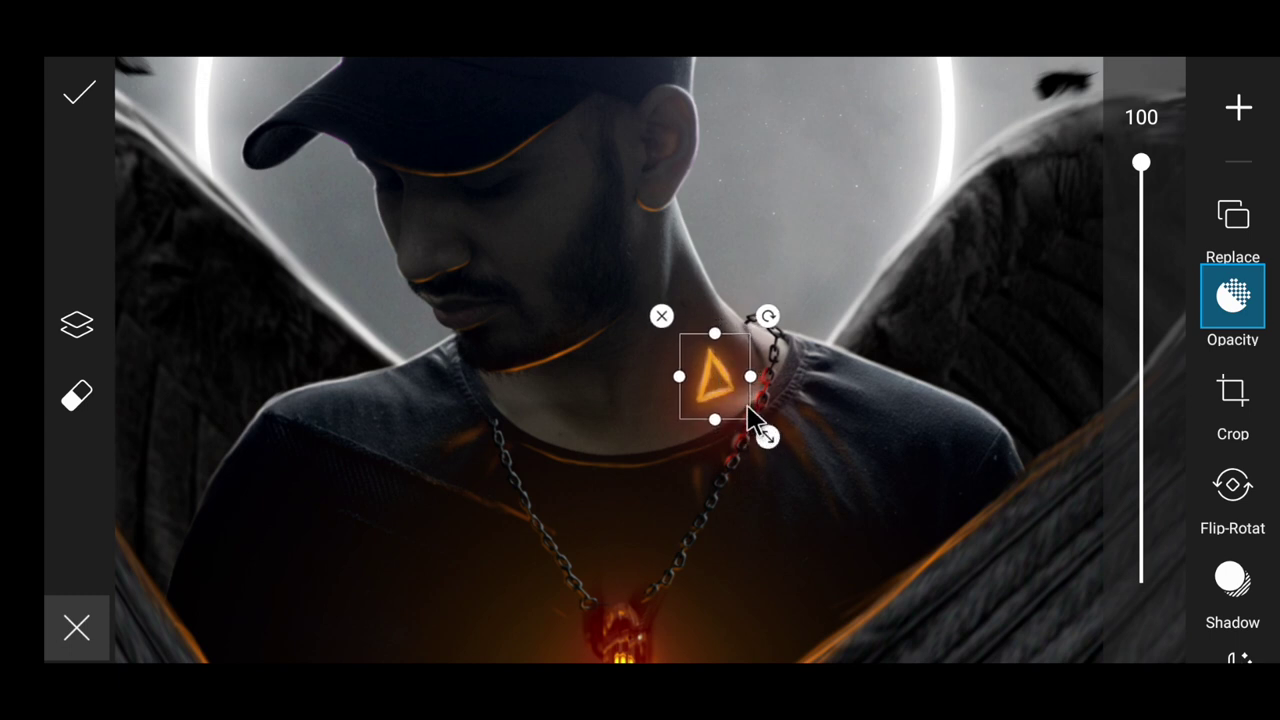
scroll(1228, 395, "down", 2)
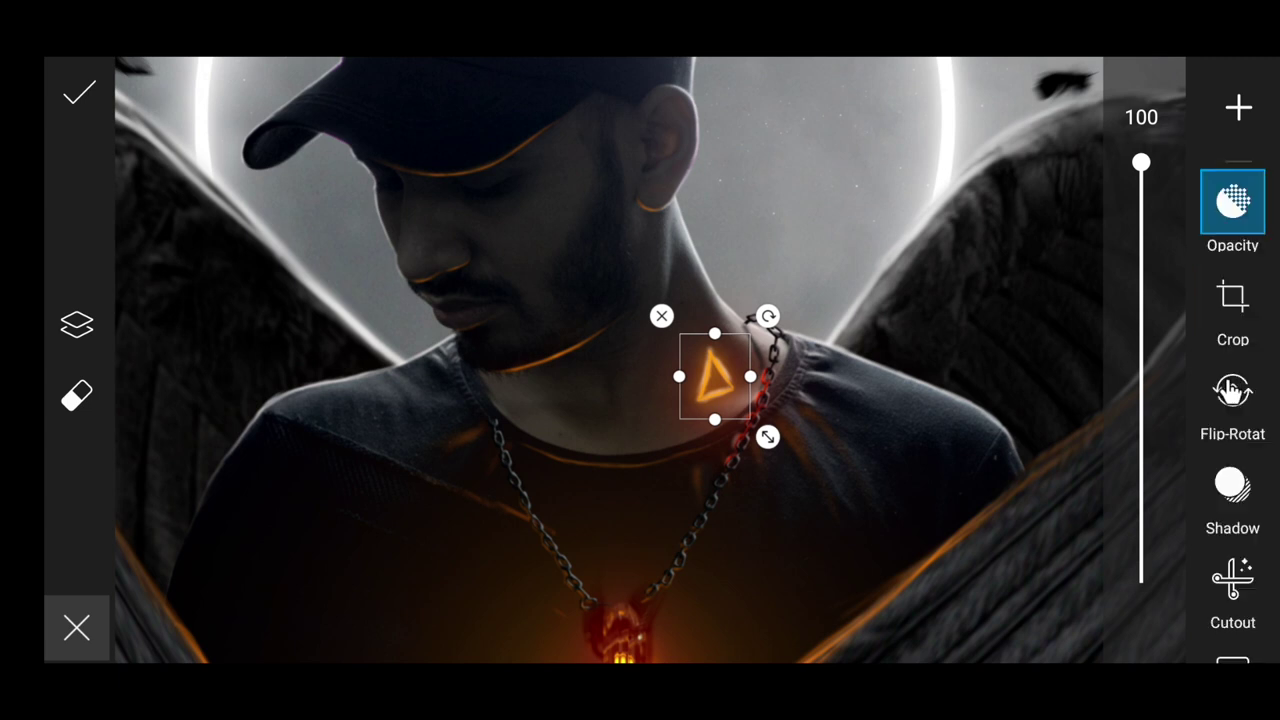
scroll(1230, 393, "up", 2)
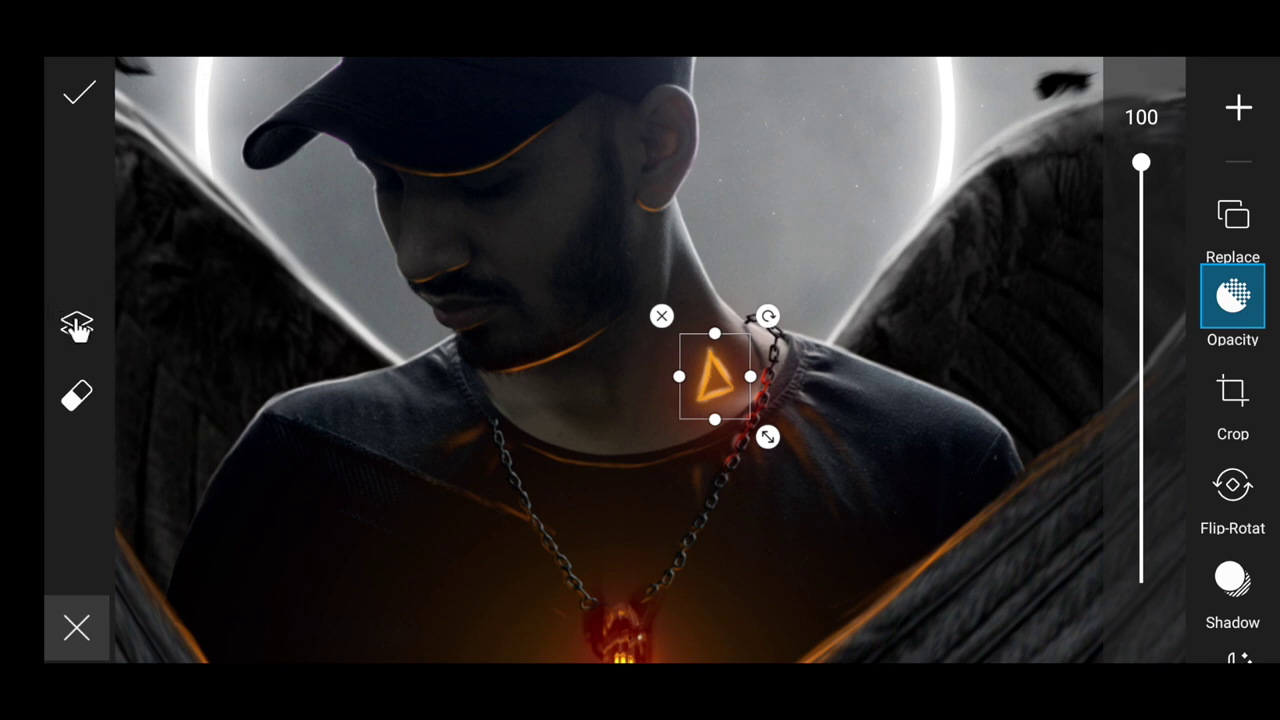
left_click(77, 325)
left_click(77, 325)
scroll(1220, 398, "down", 2)
scroll(1214, 391, "down", 1)
scroll(1220, 391, "up", 3)
left_click_drag(1140, 168, 1112, 128)
Apply the HDR effect to the orange triangle layer.
scroll(1248, 410, "down", 4)
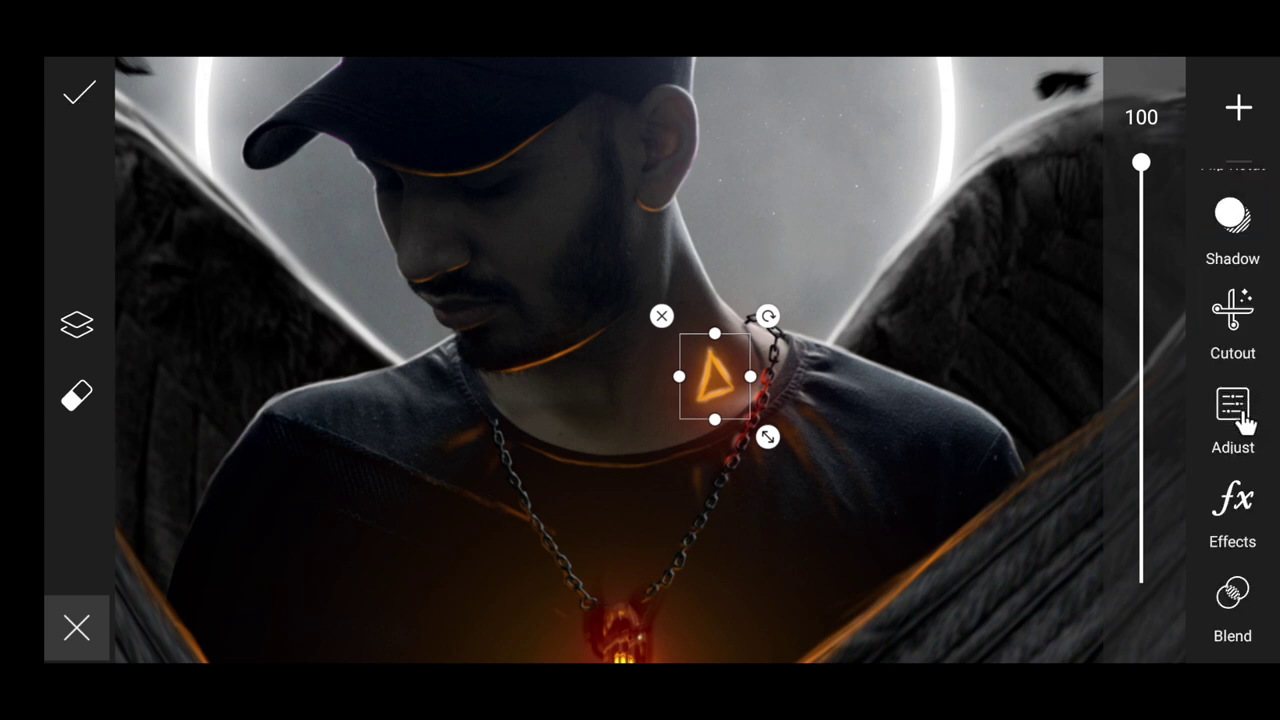
left_click(1236, 505)
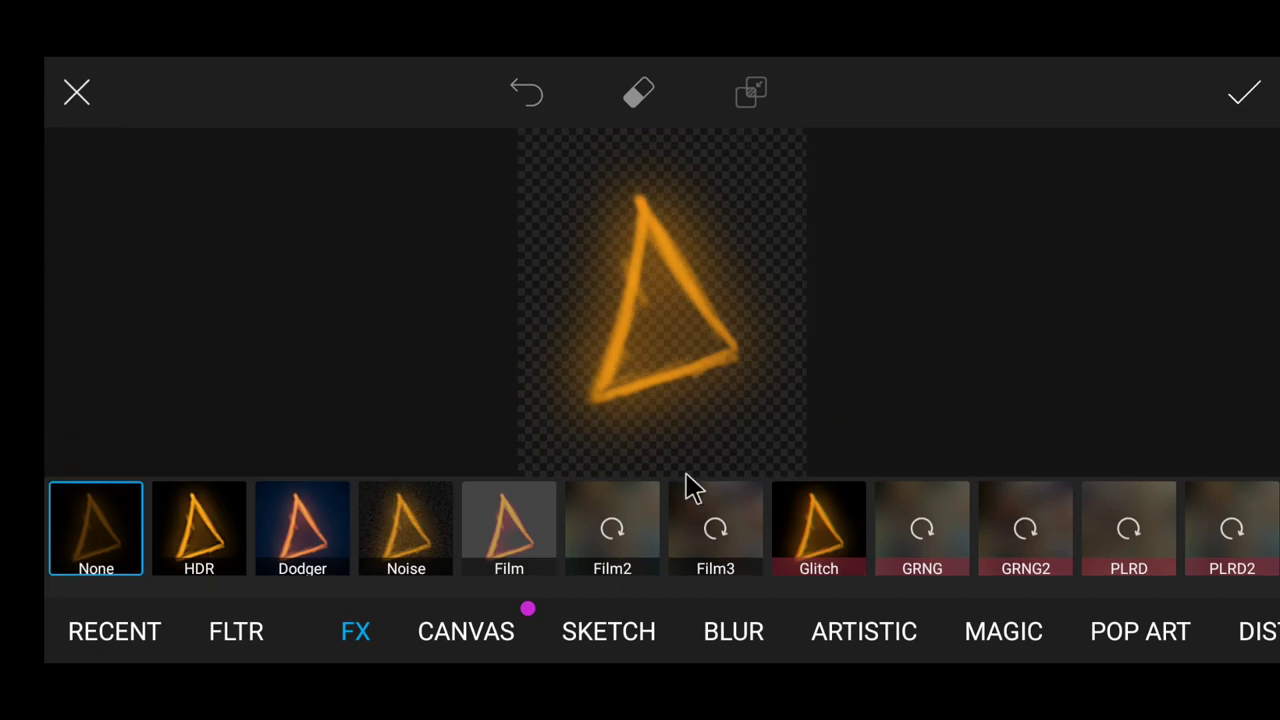
left_click(212, 528)
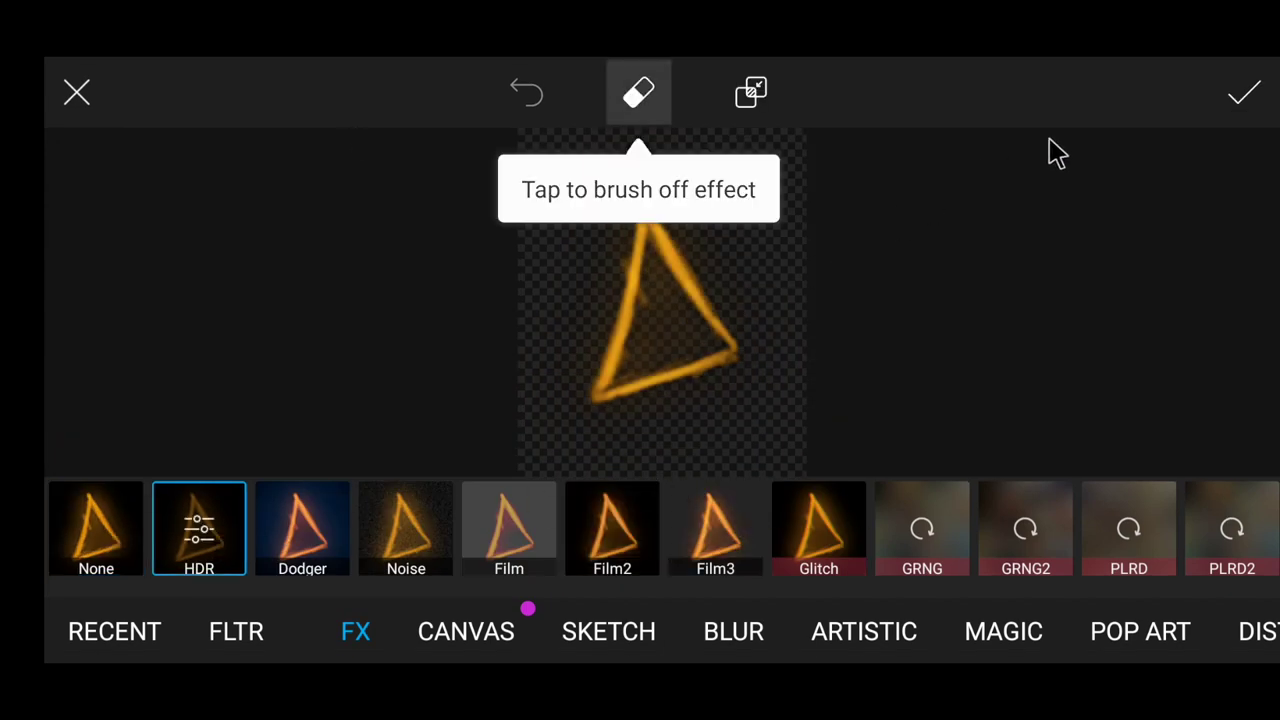
left_click(1245, 100)
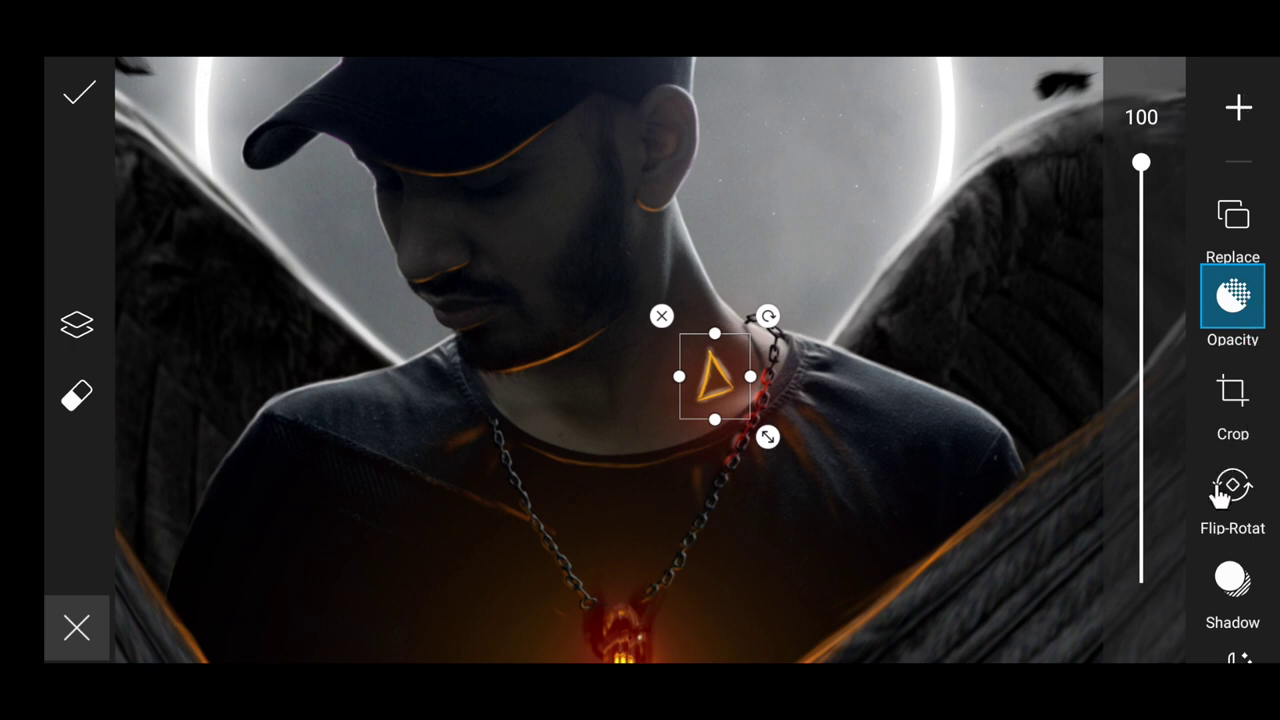
Try the blend modes on the orange triangle, set it to Overlay and apply the layer to the picture.
scroll(1231, 523, "down", 4)
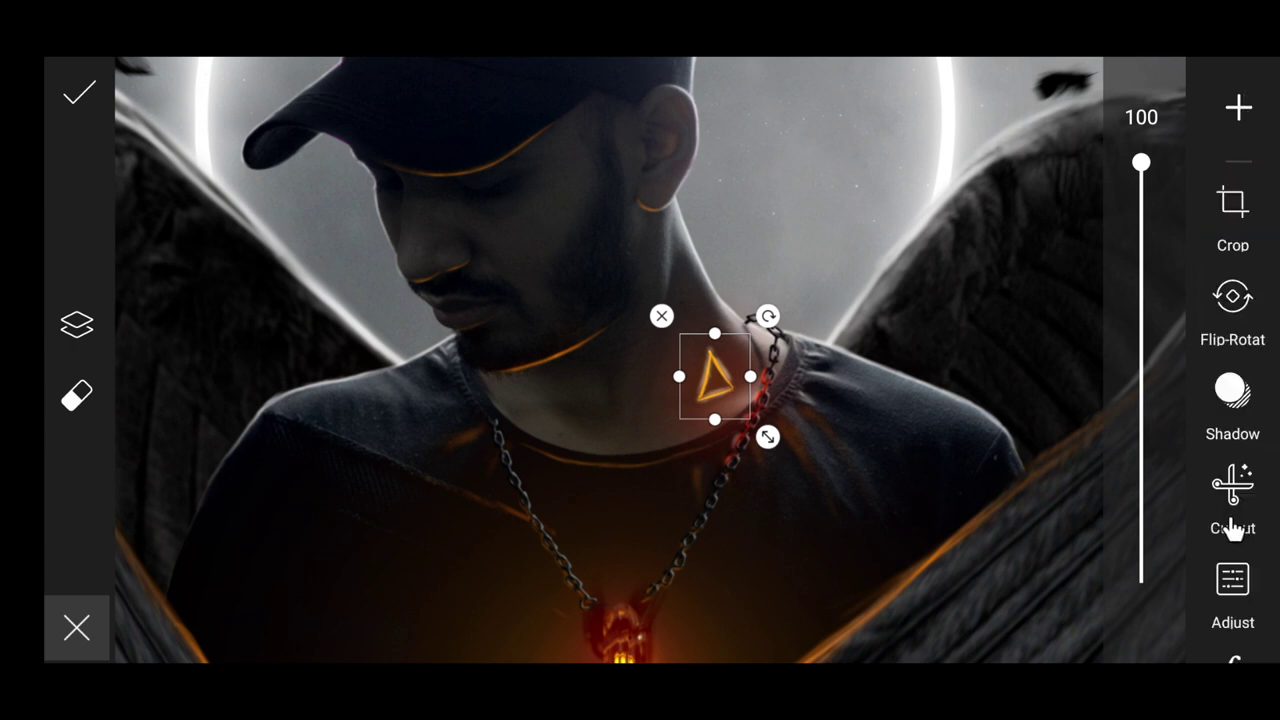
left_click(1232, 588)
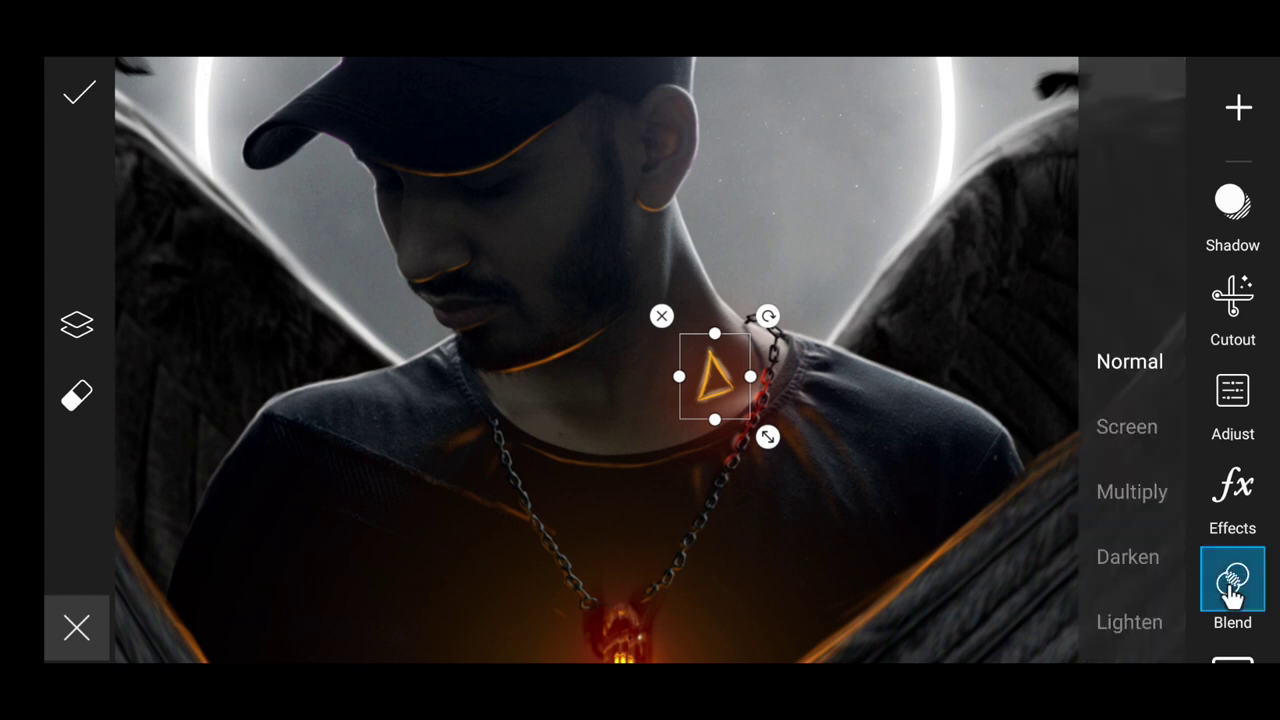
left_click(1136, 432)
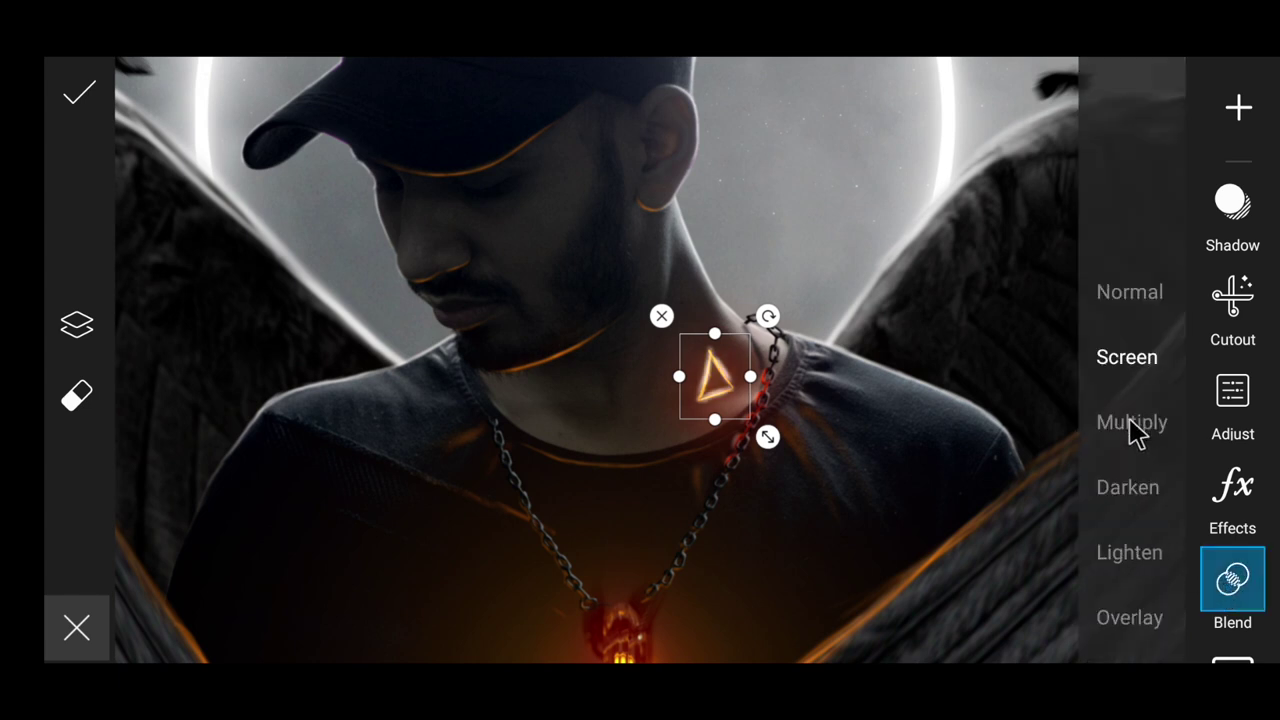
left_click(1152, 422)
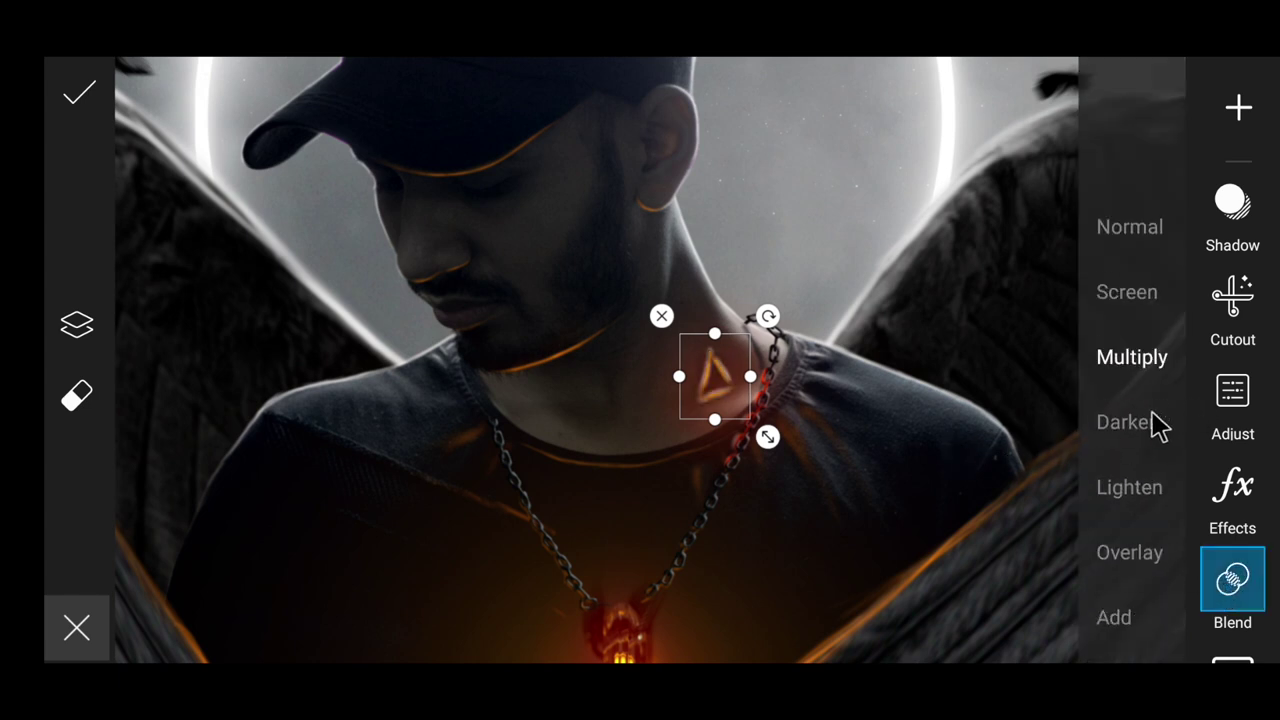
left_click(1130, 440)
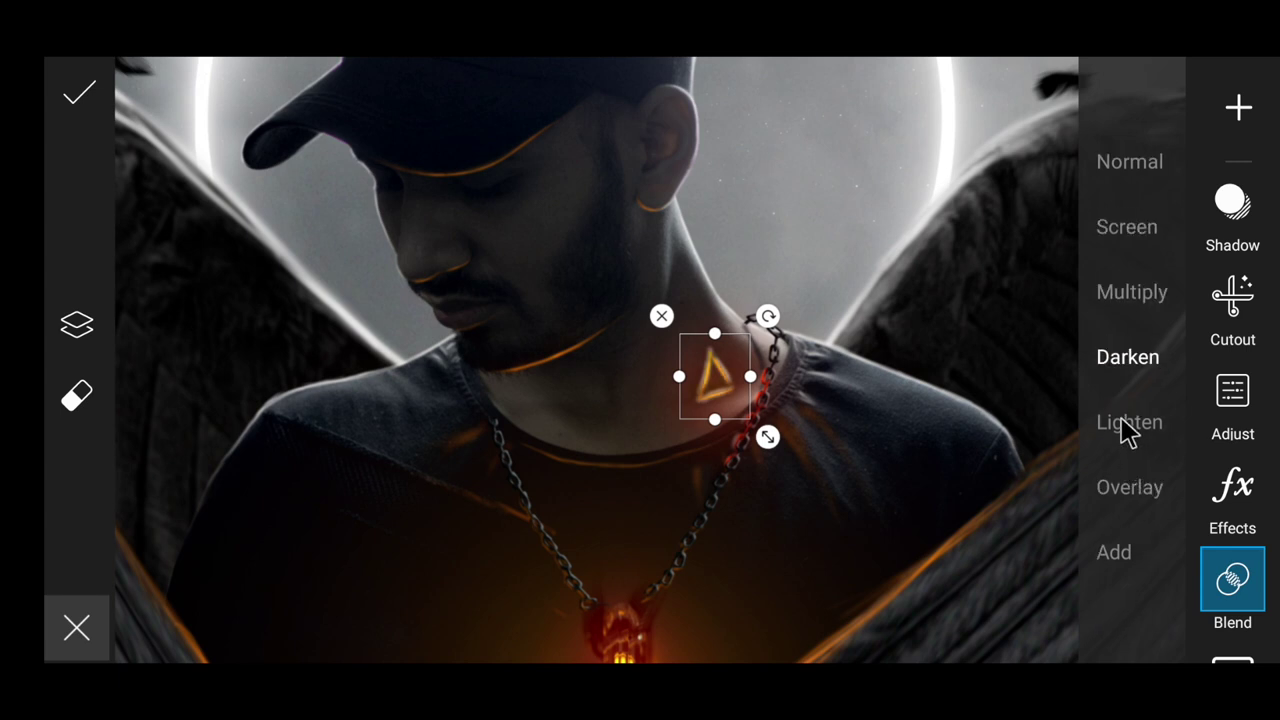
left_click(1127, 428)
left_click(1133, 434)
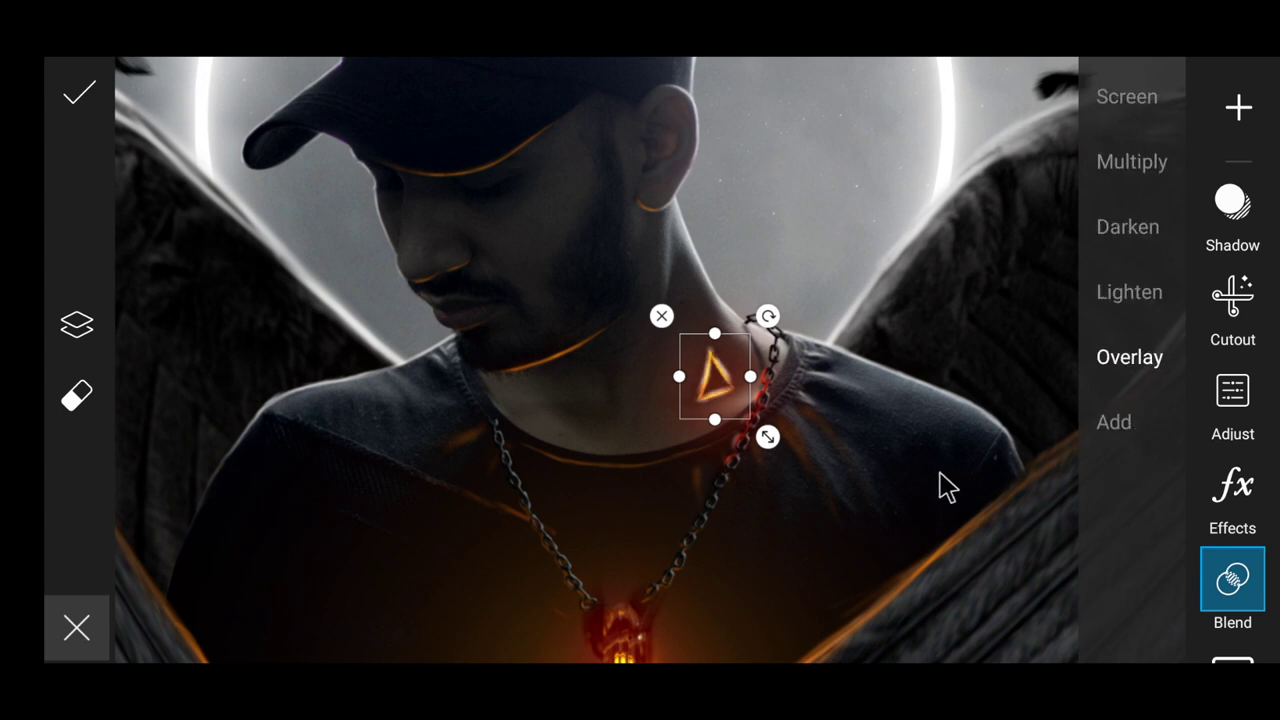
left_click(90, 98)
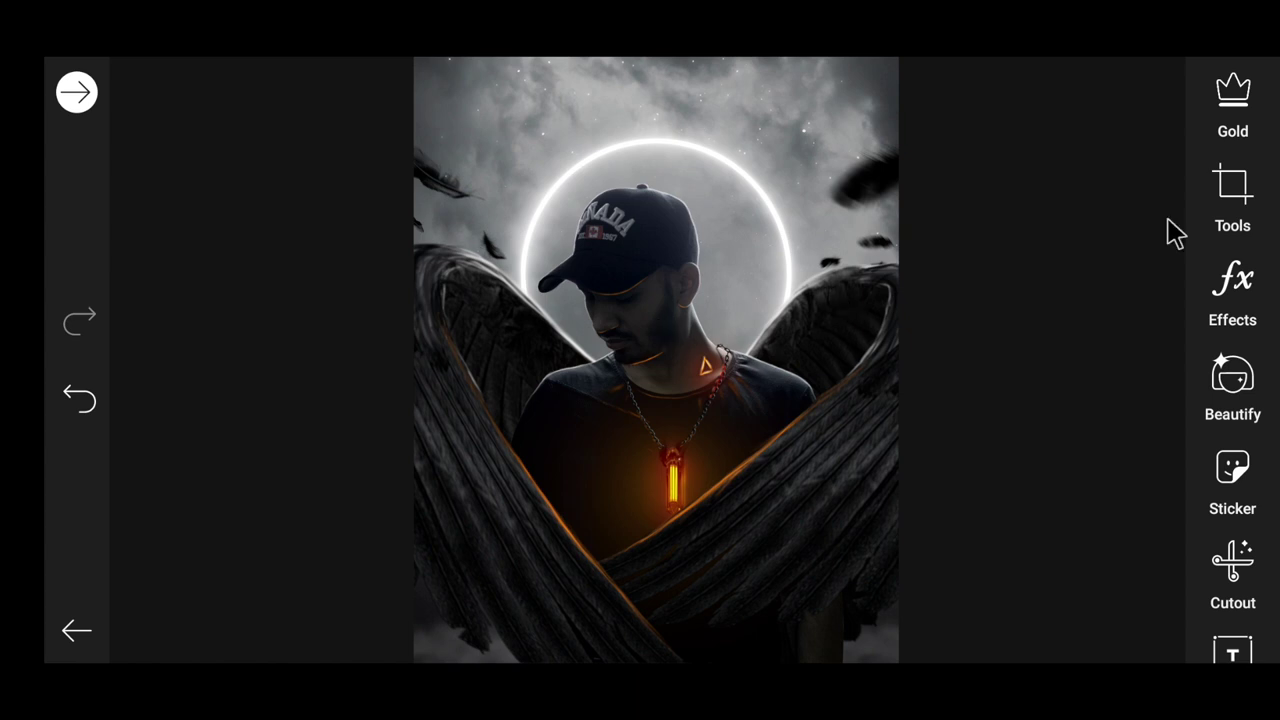
Apply the Glitch effect to the whole picture with Horizontal and Vertical both set to -1.
left_click(1240, 295)
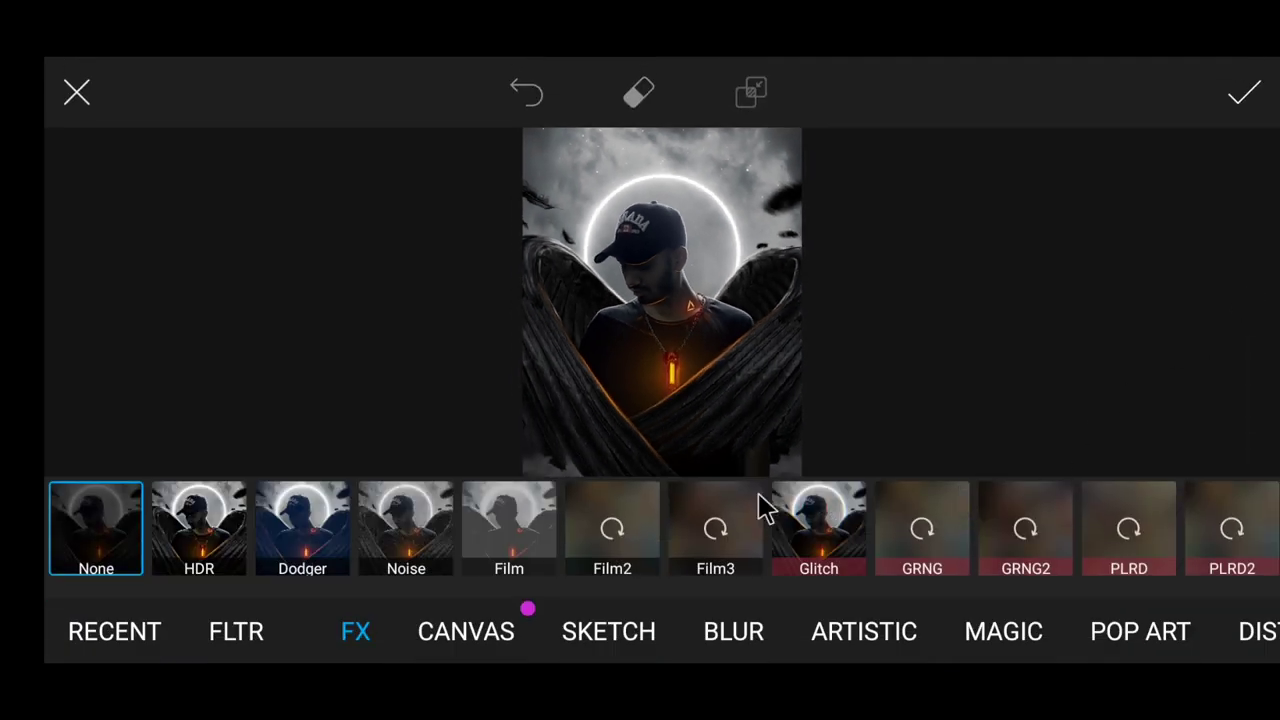
left_click(805, 524)
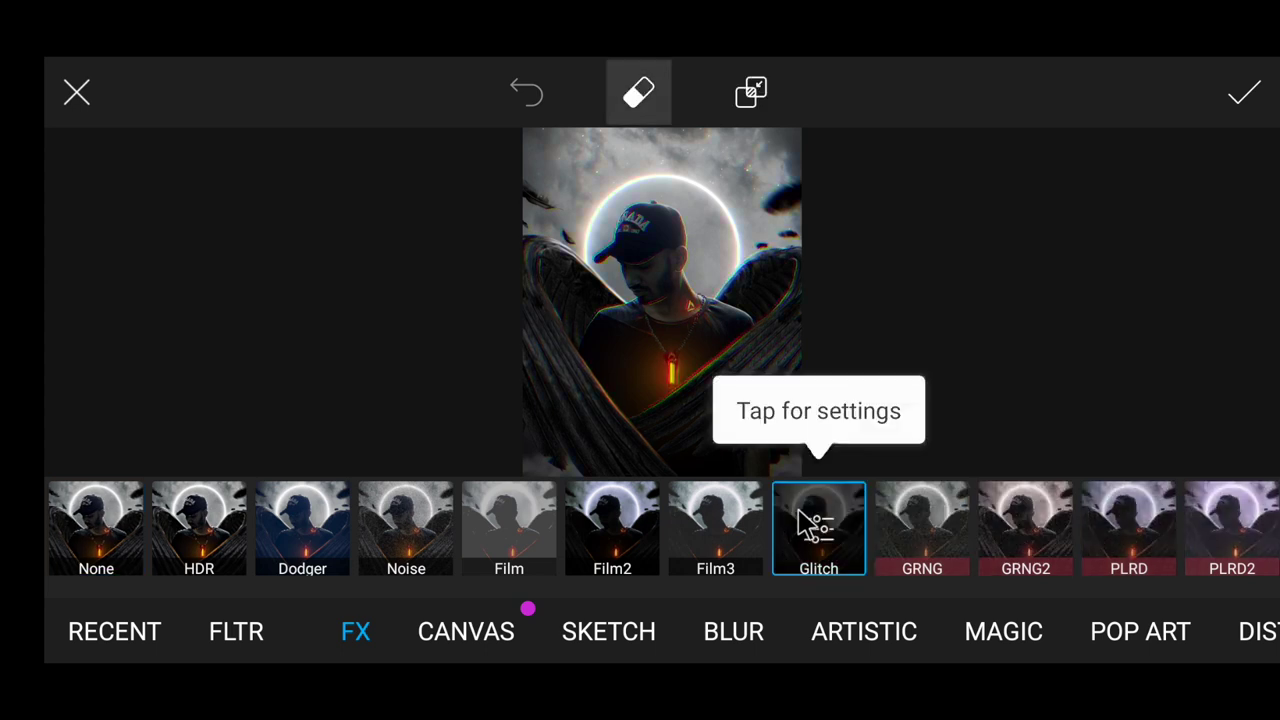
left_click(800, 522)
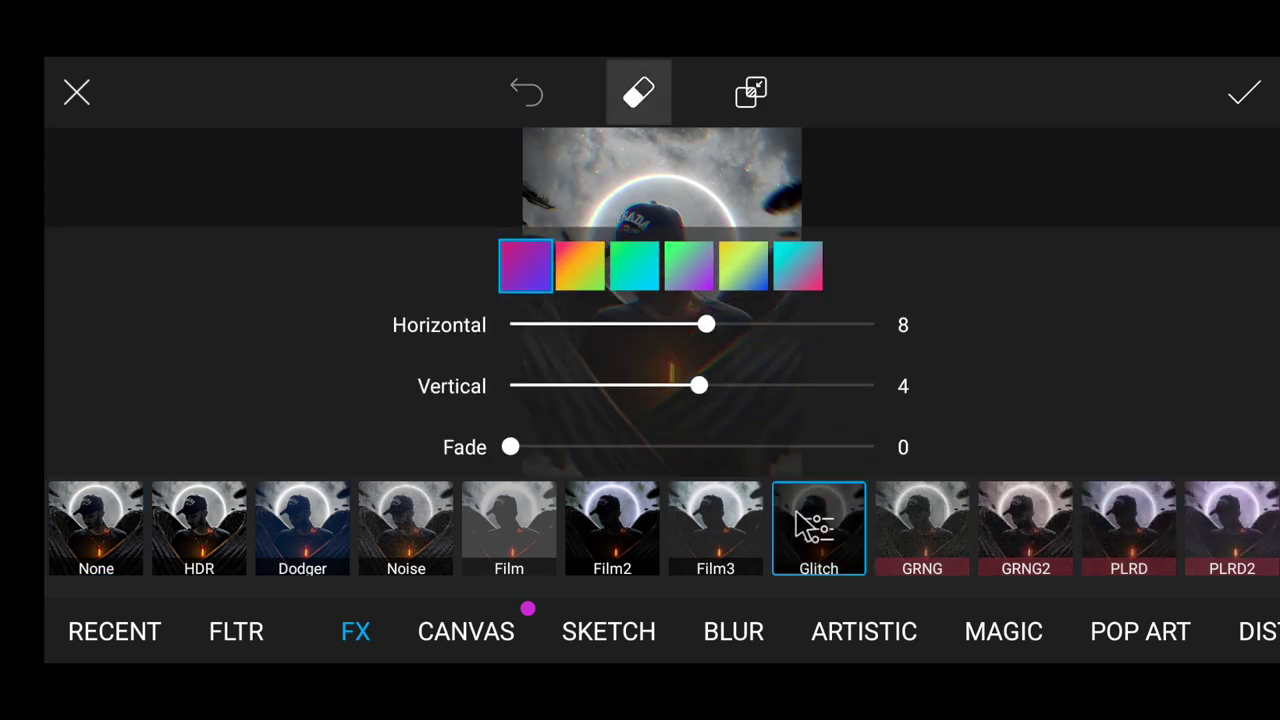
mouse_move(700, 386)
left_mouse_down()
mouse_move(543, 397)
mouse_move(697, 397)
mouse_move(685, 402)
mouse_move(697, 408)
left_mouse_up()
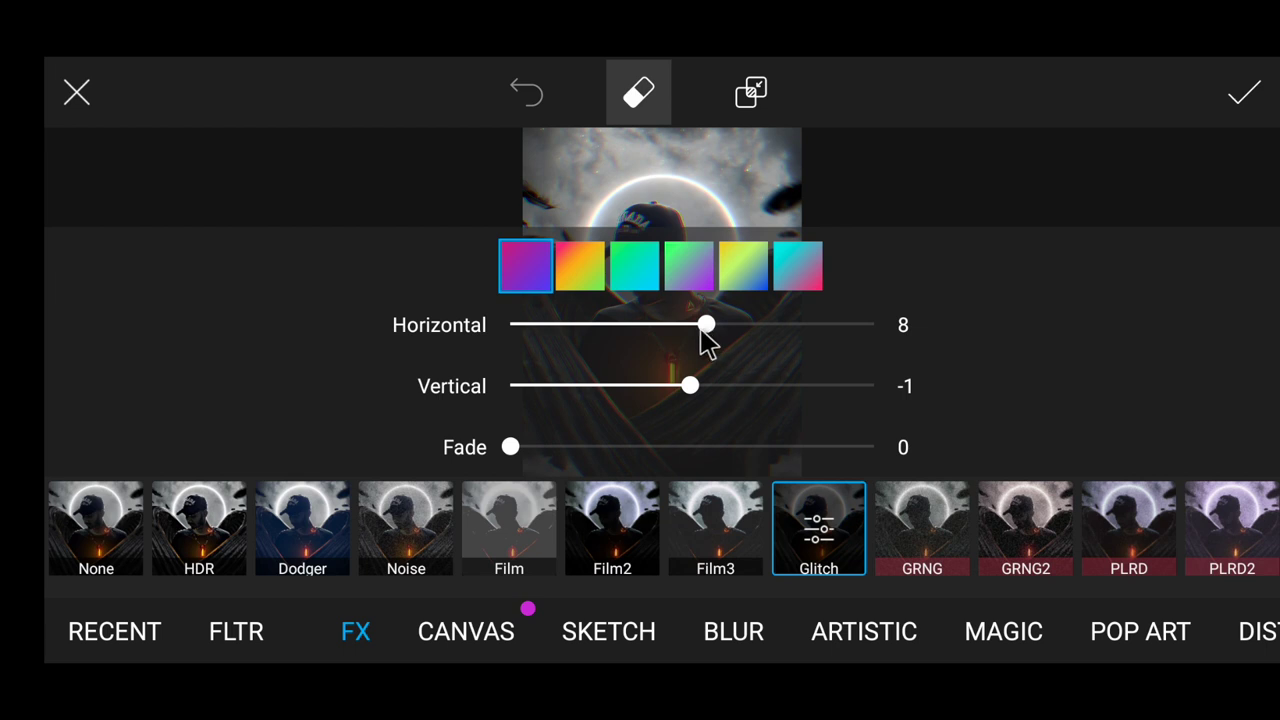
left_click_drag(700, 330, 679, 326)
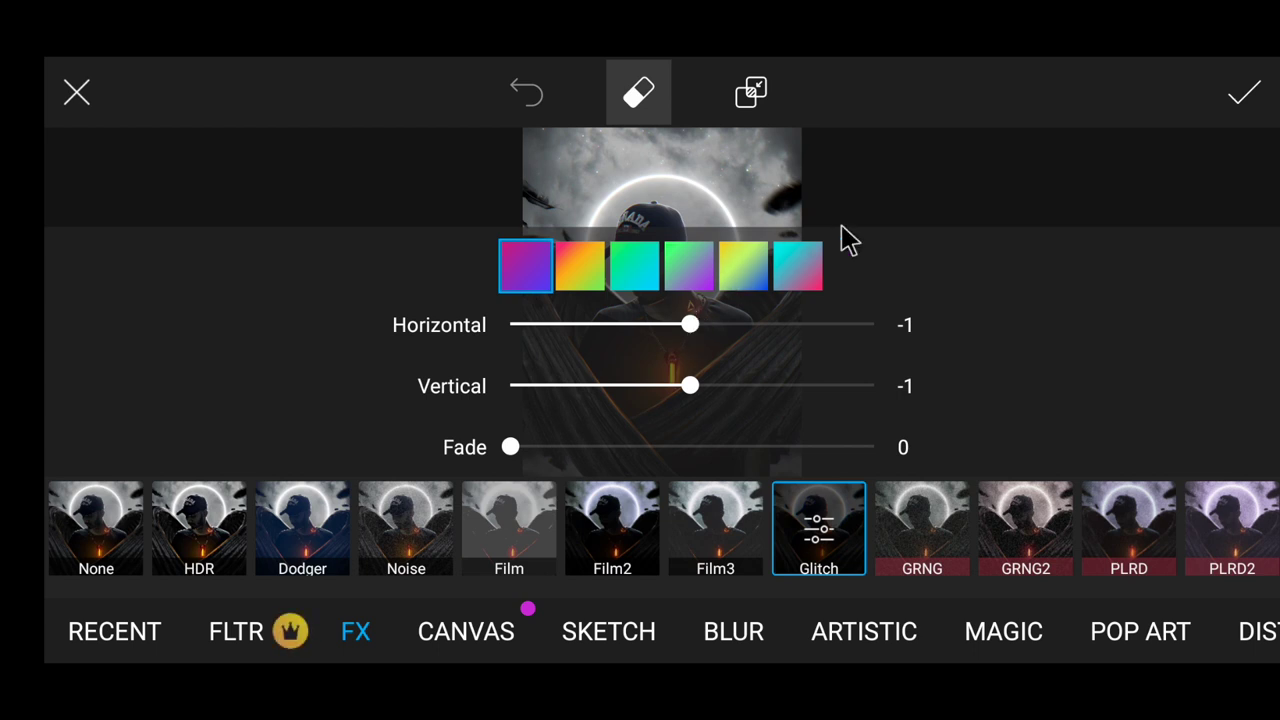
left_click(1238, 98)
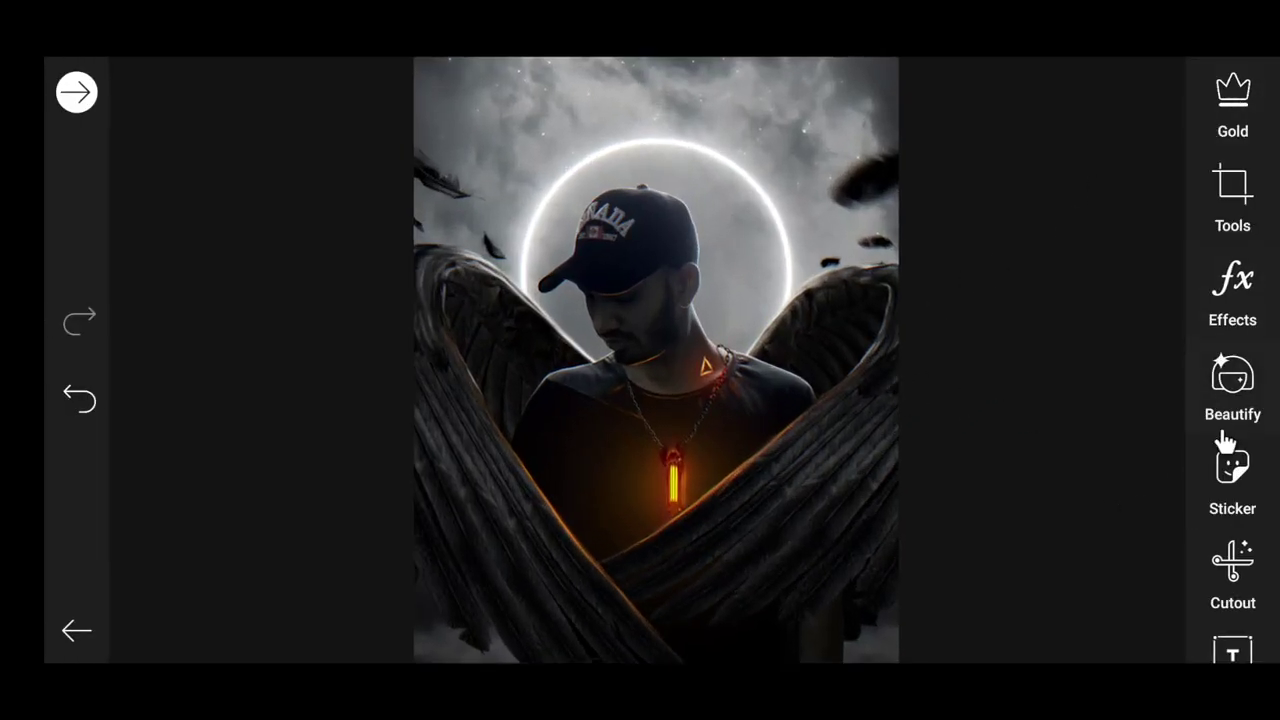
Look through the Canvas, Sketch, Blur, Artistic, Magic, Pop Art and Distort effect categories for a suitable look for the picture.
left_click(1238, 290)
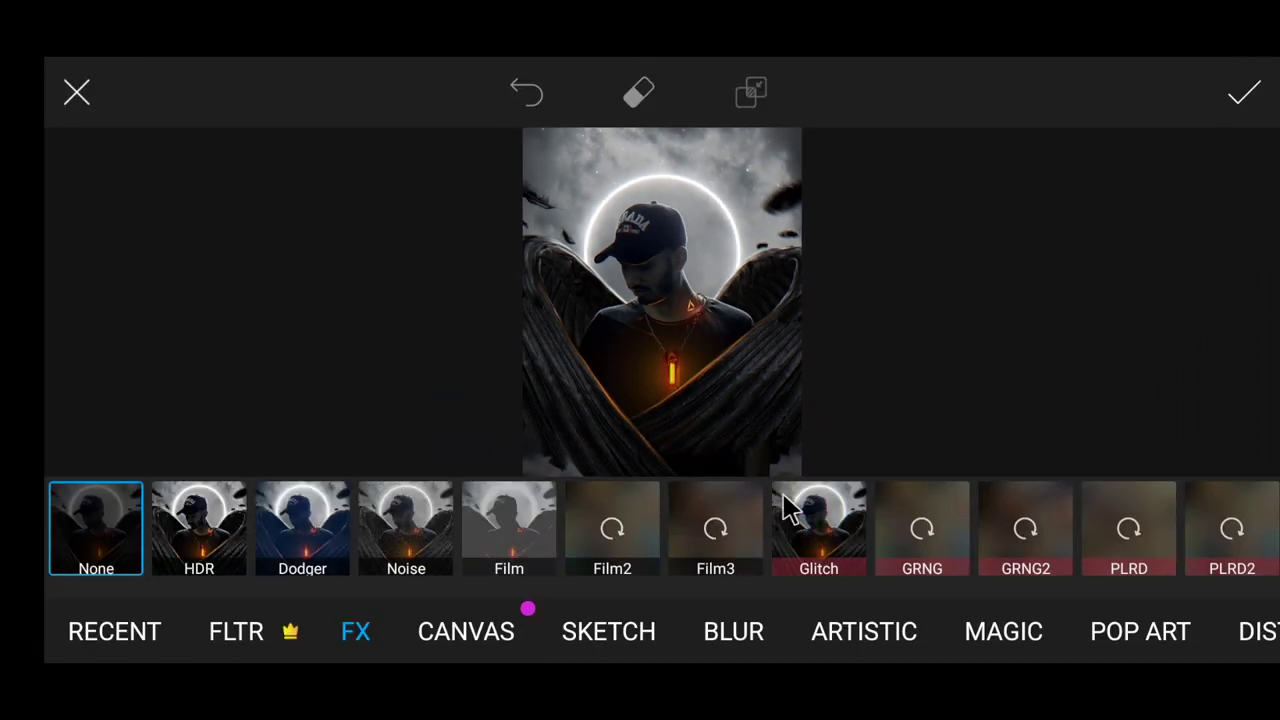
left_click(458, 638)
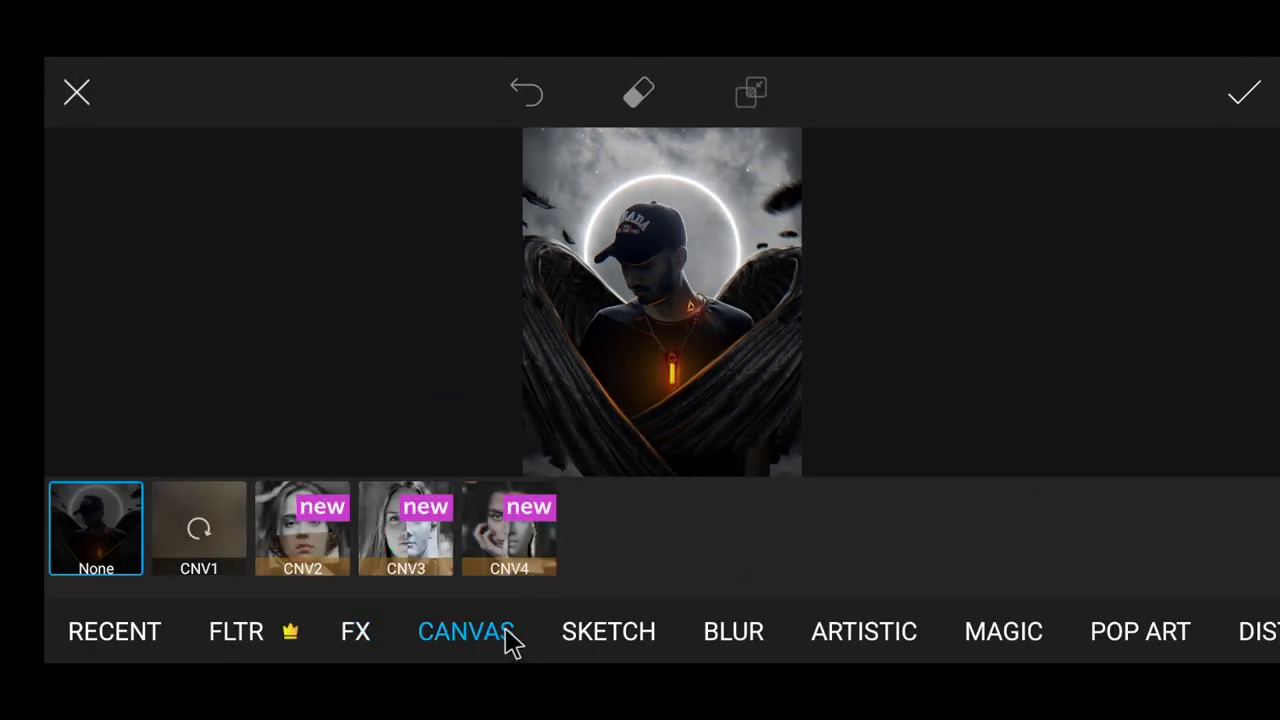
left_click(609, 637)
left_click(726, 637)
left_click(836, 632)
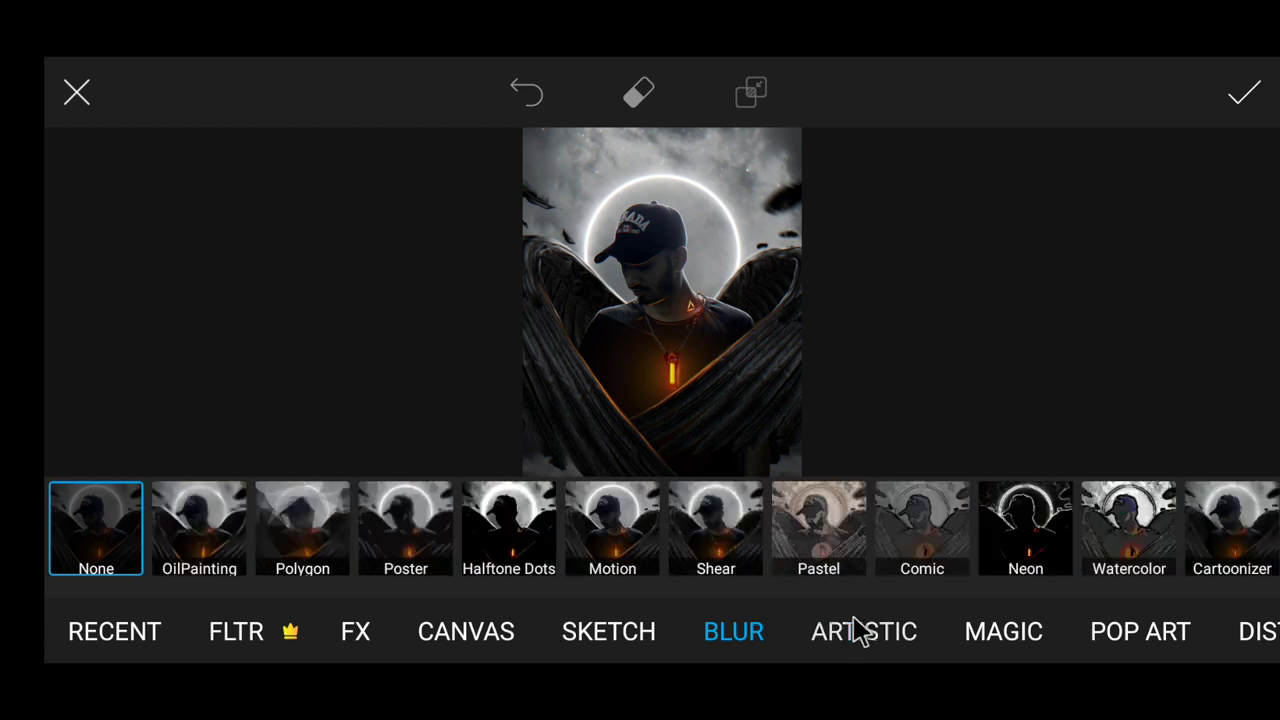
left_click(1012, 631)
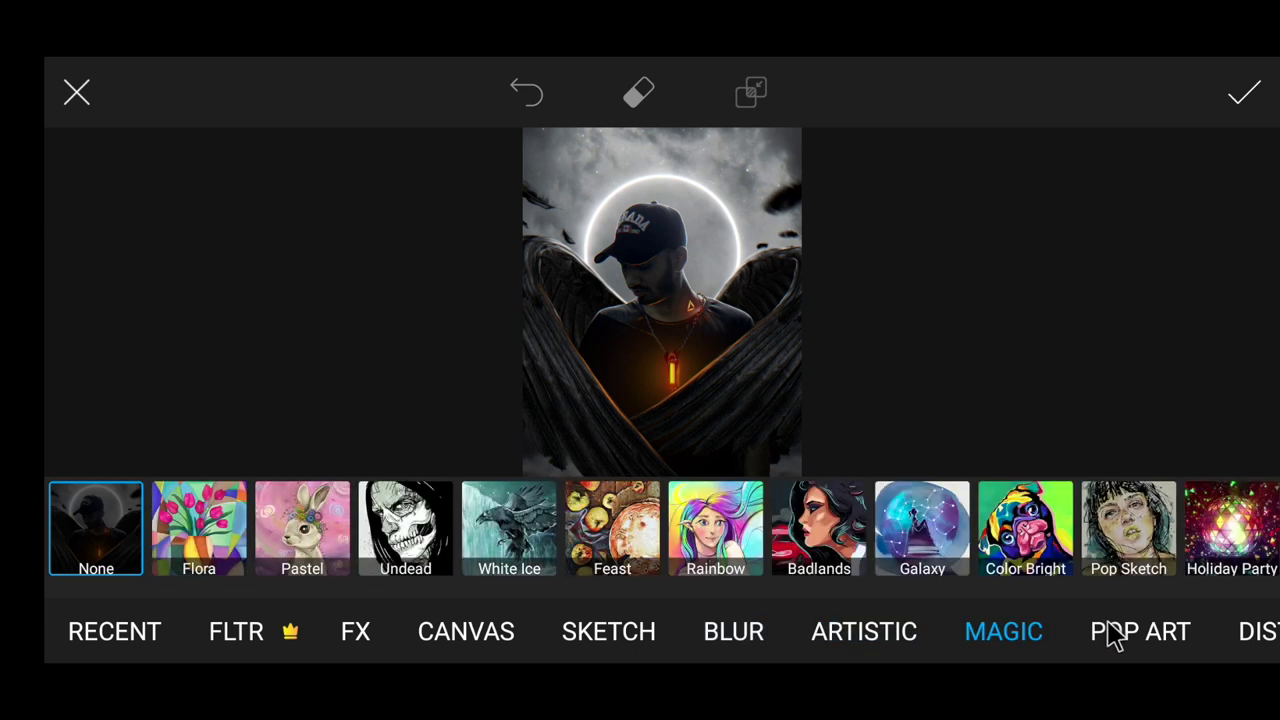
left_click(1112, 634)
left_click(1172, 635)
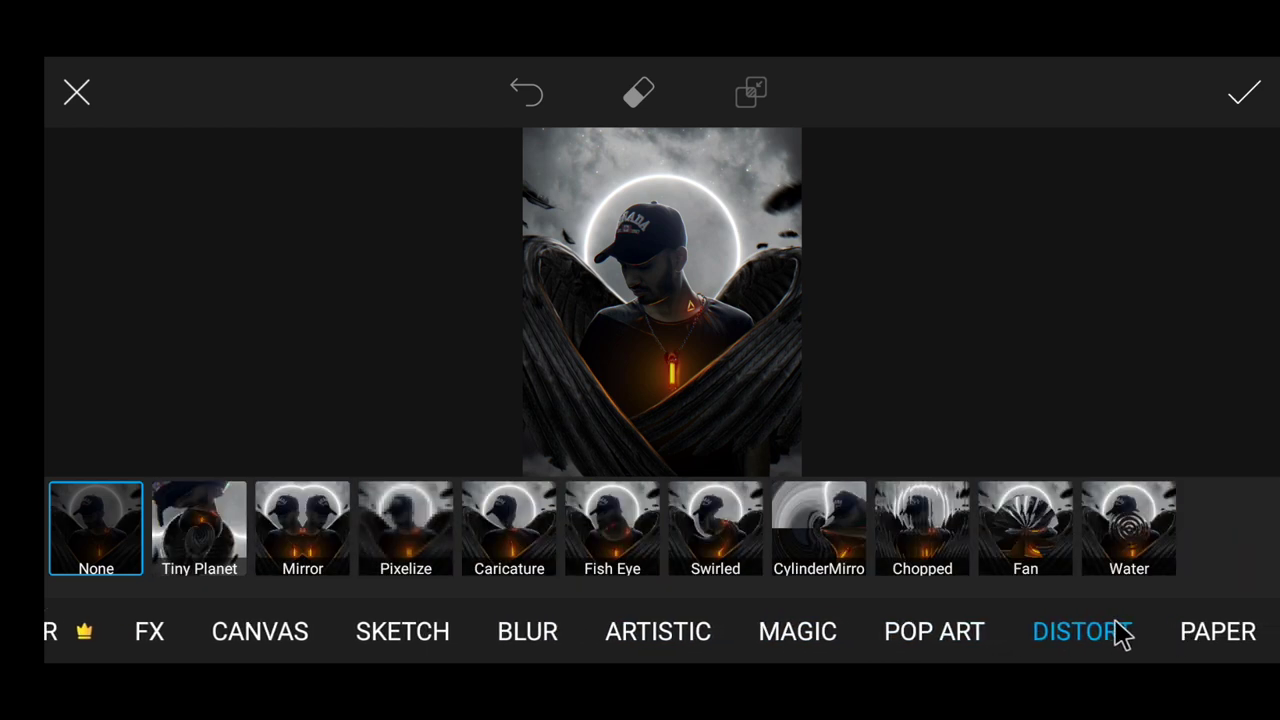
left_click(280, 641)
left_click(149, 633)
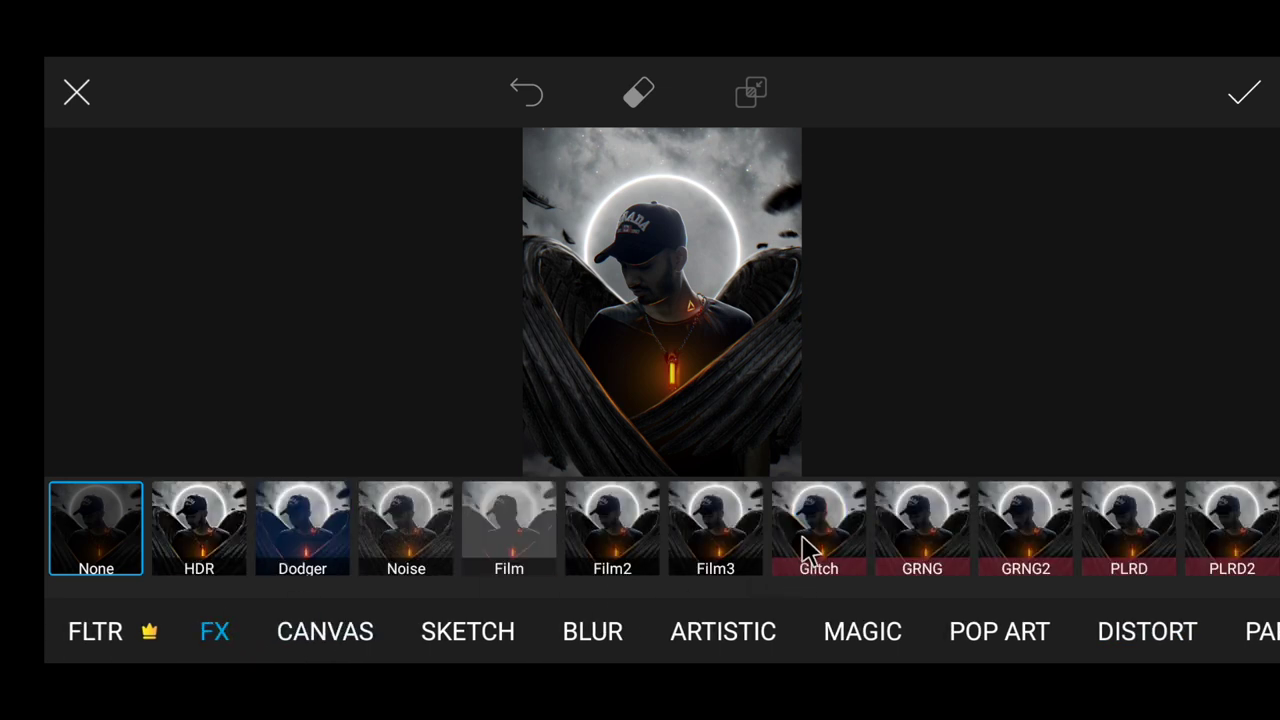
Apply the ICY1 filter to the whole picture with Fade set to 21.
left_click(109, 633)
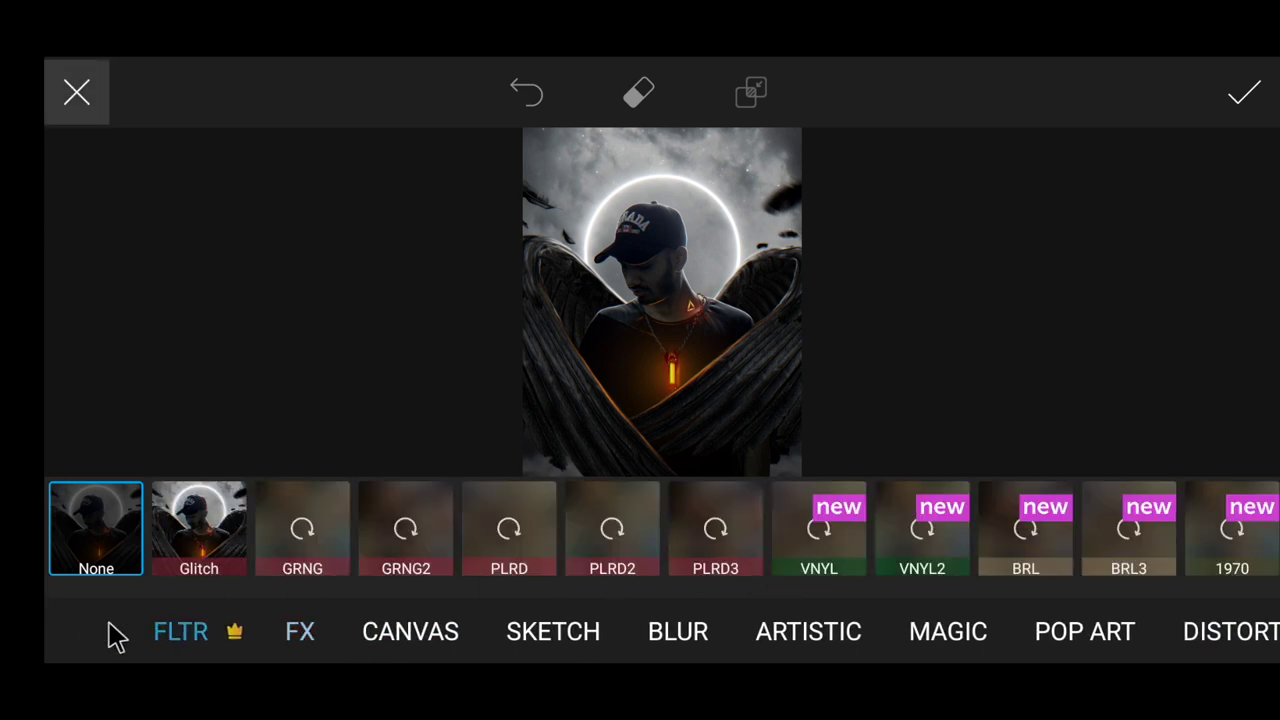
scroll(908, 605, "right", 15)
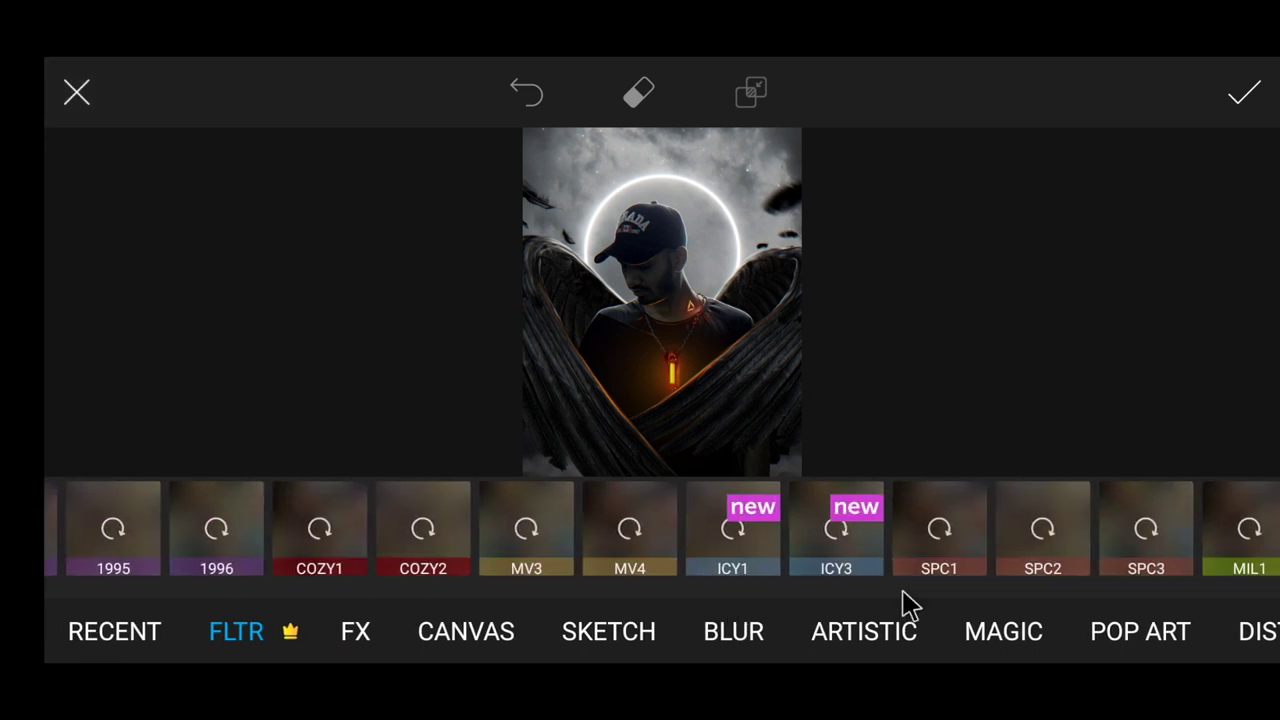
scroll(986, 534, "right", 10)
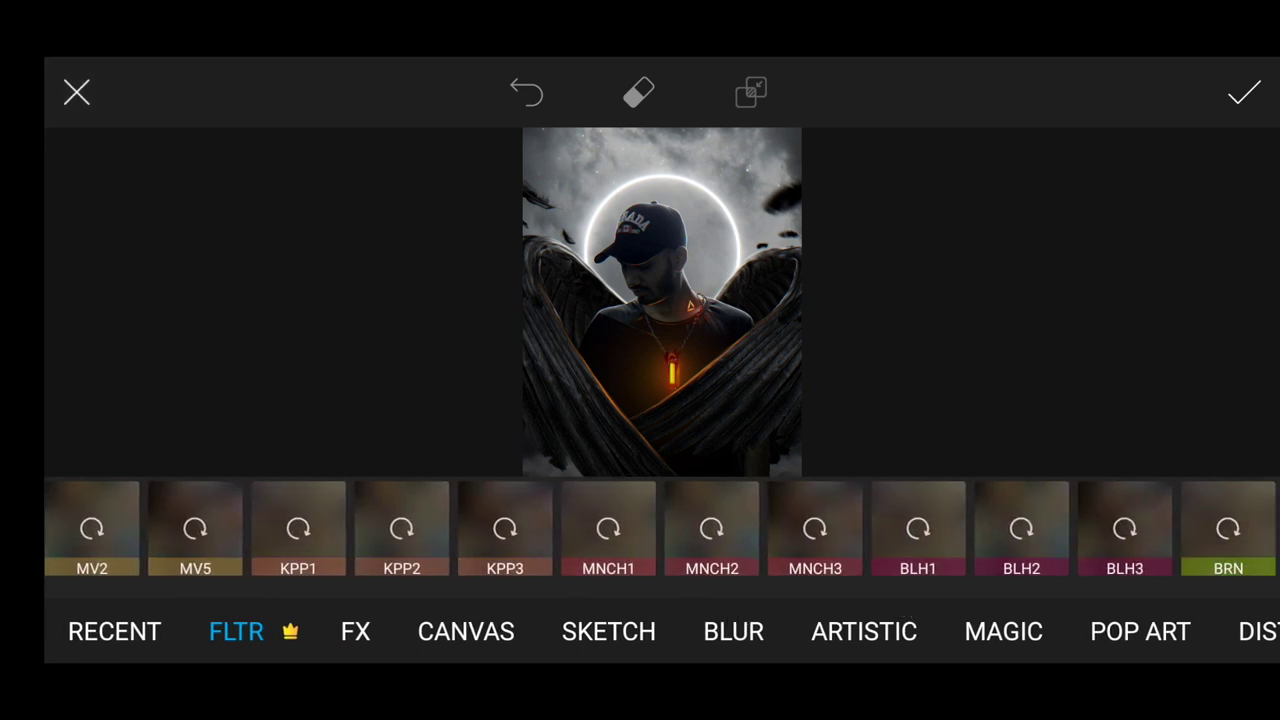
scroll(1005, 540, "left", 15)
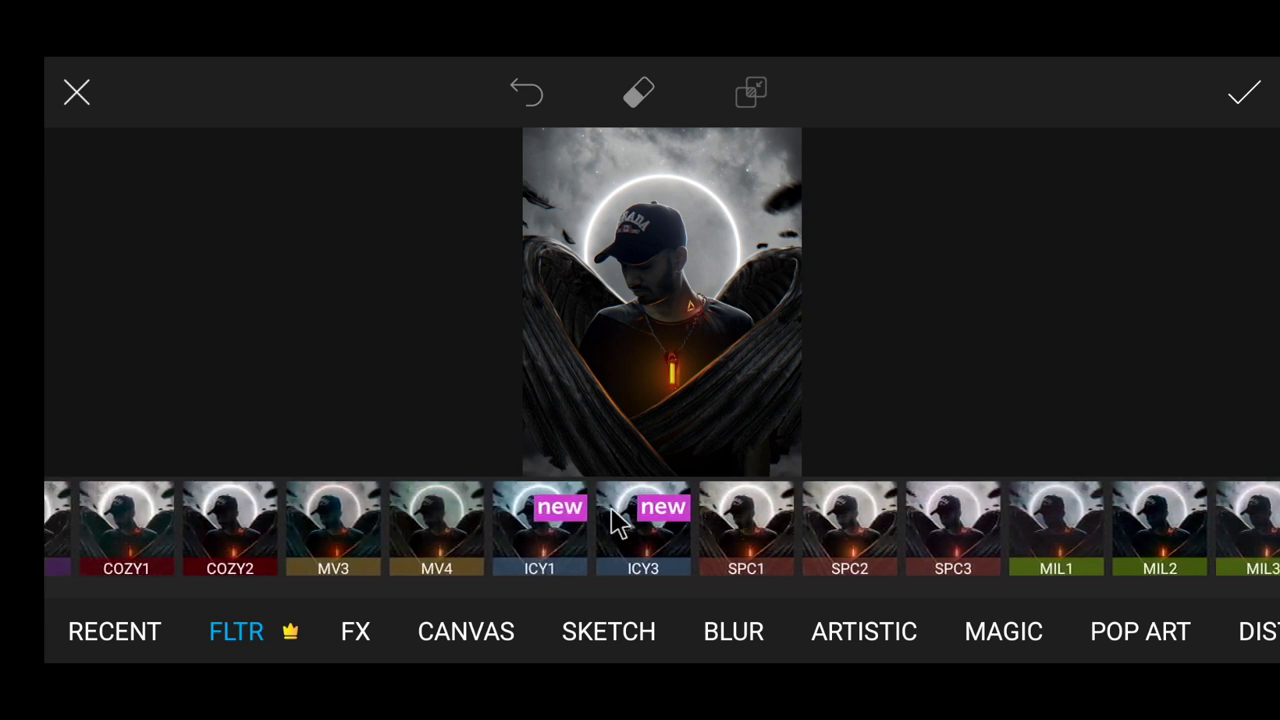
scroll(617, 522, "left", 4)
scroll(617, 522, "right", 5)
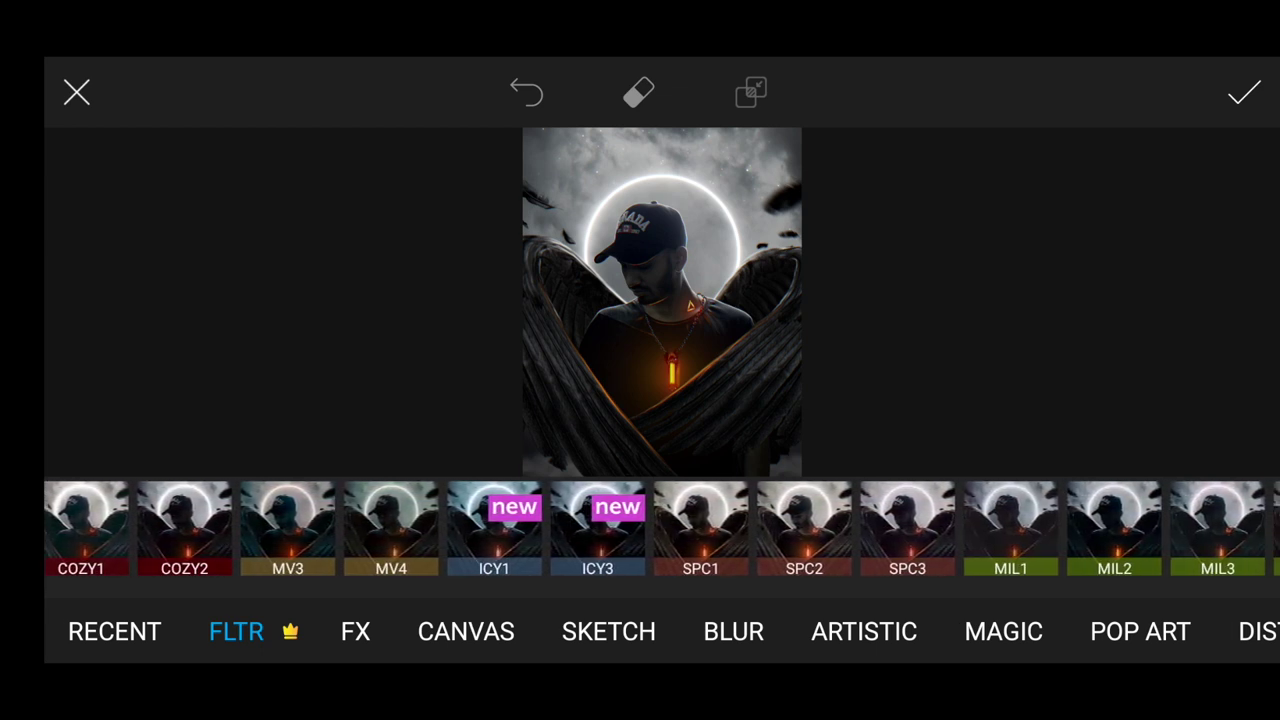
left_click(508, 548)
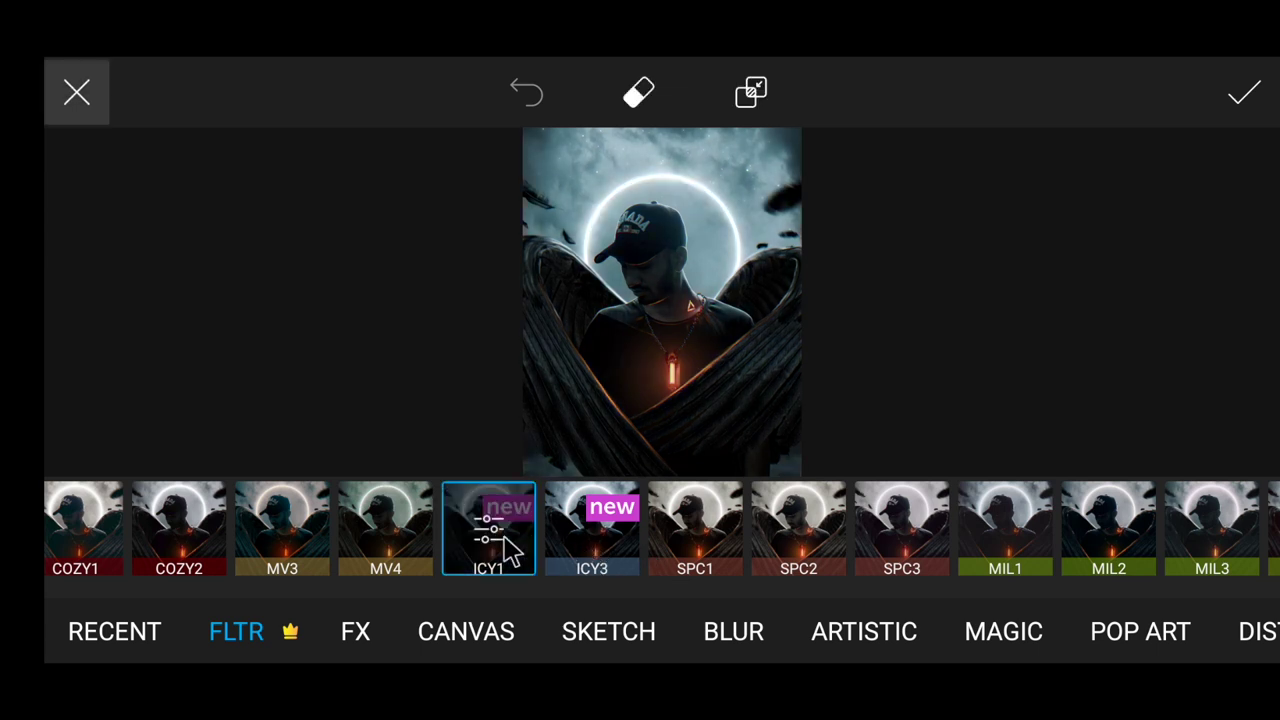
left_click(516, 546)
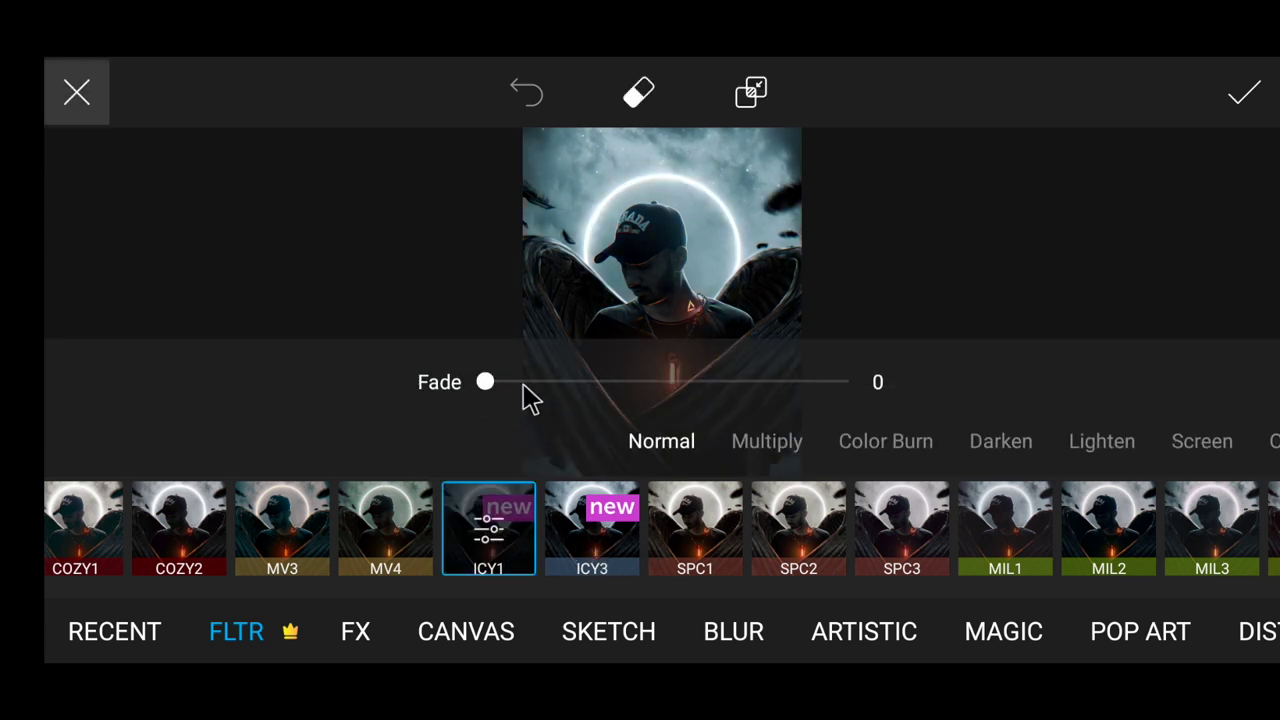
left_click_drag(529, 398, 562, 398)
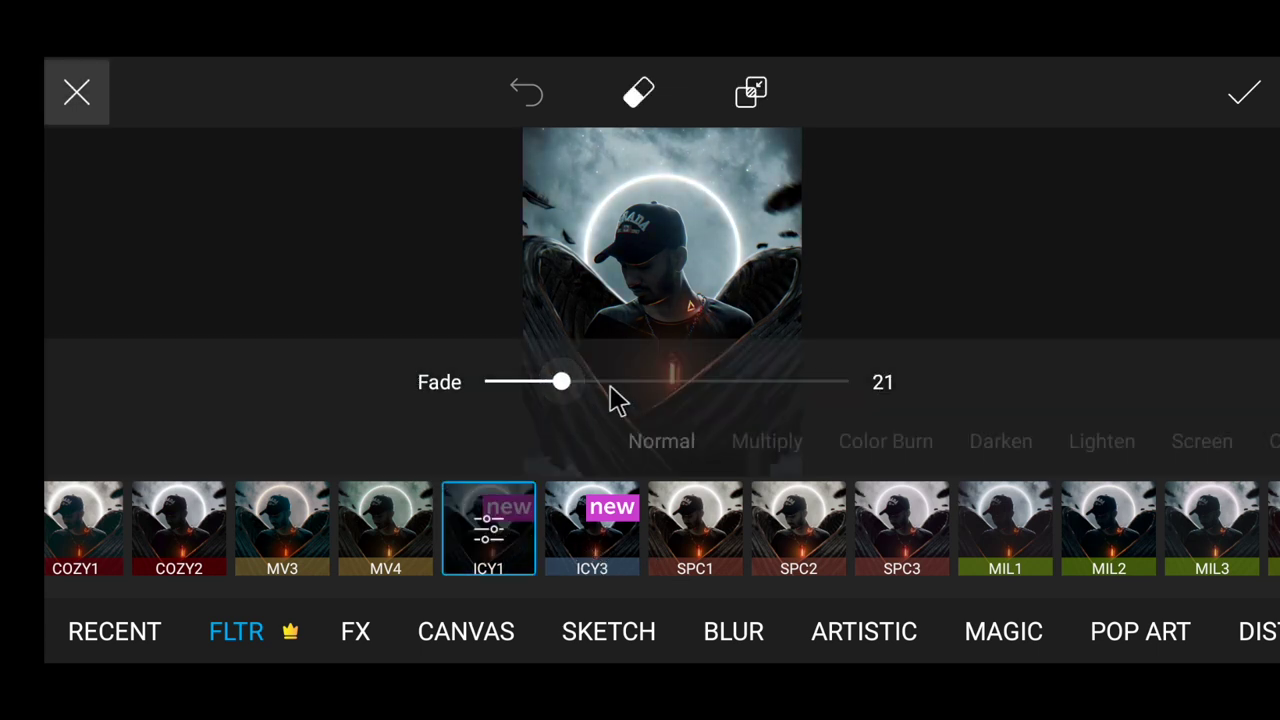
left_click(1236, 94)
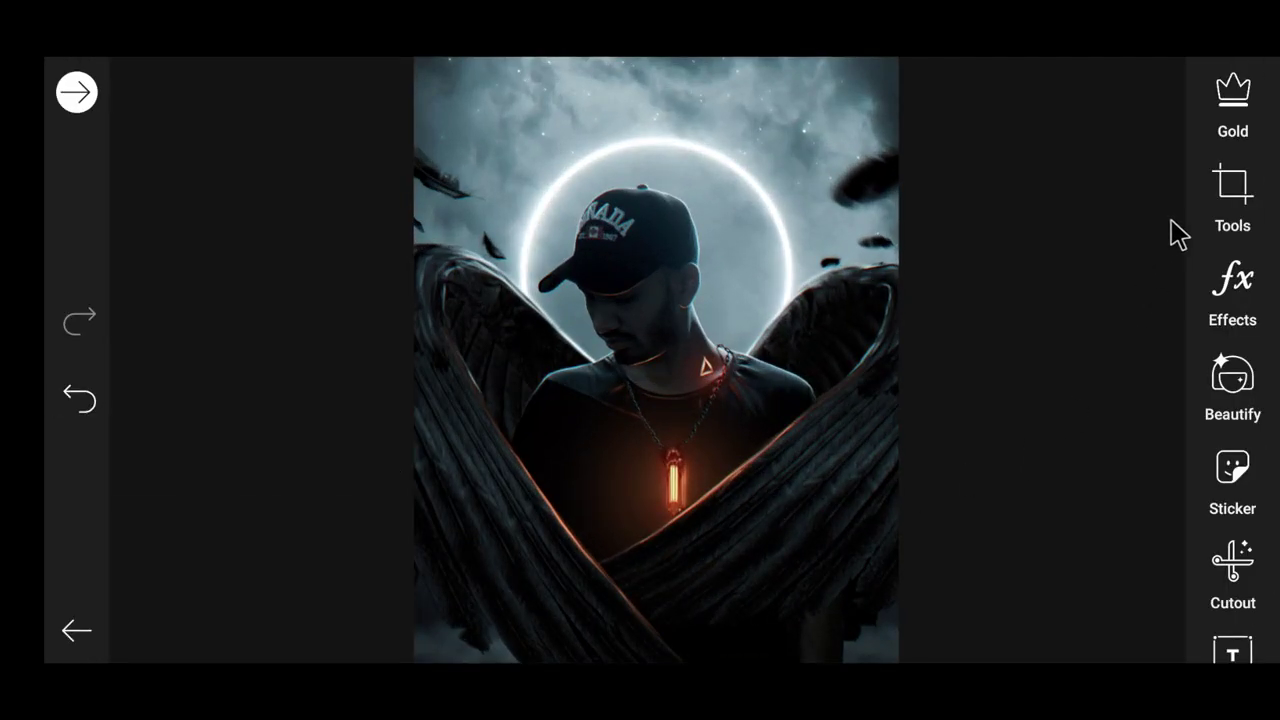
Start adjusting the picture, setting Saturation to 44 and raising Clarity slightly.
left_click(1240, 190)
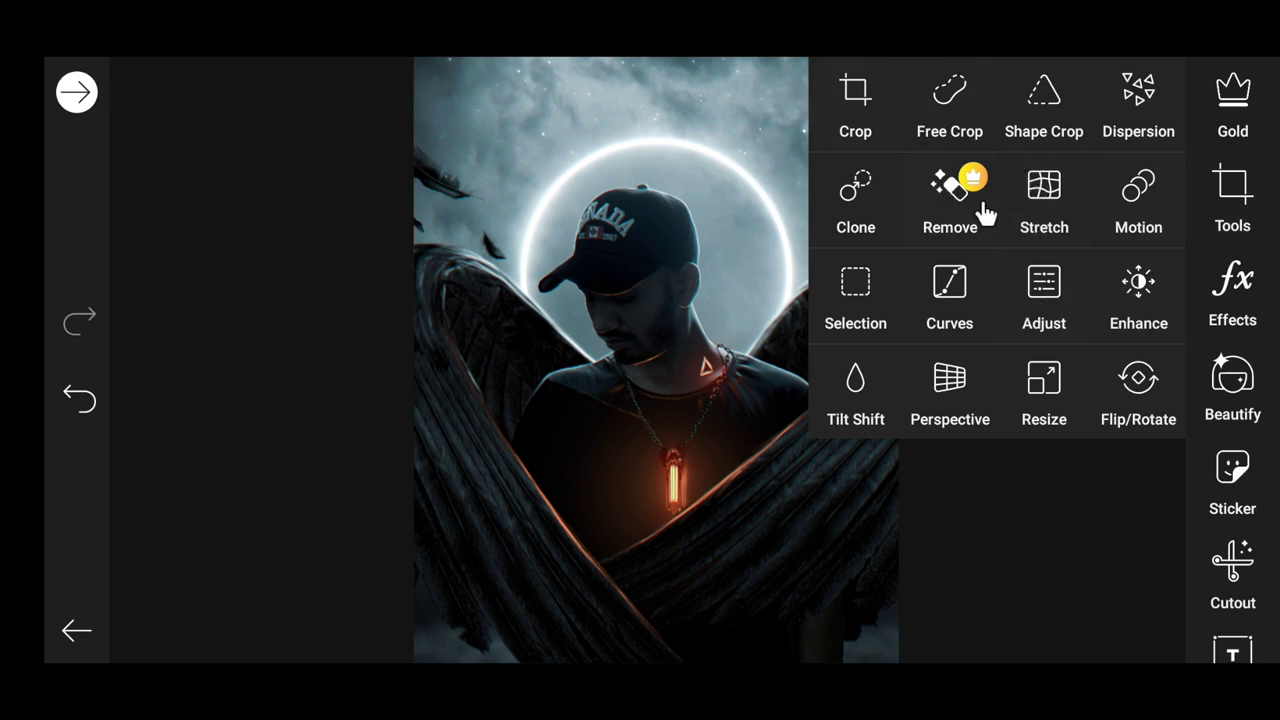
left_click(1050, 283)
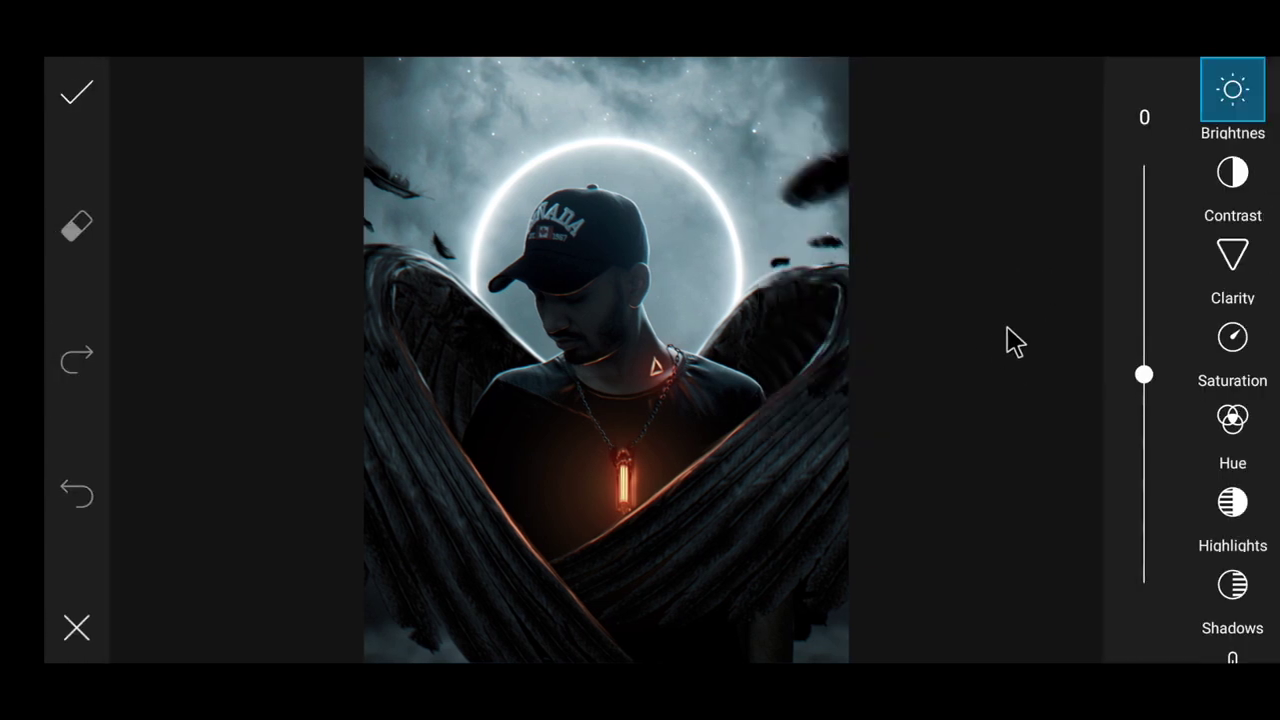
left_click(1230, 372)
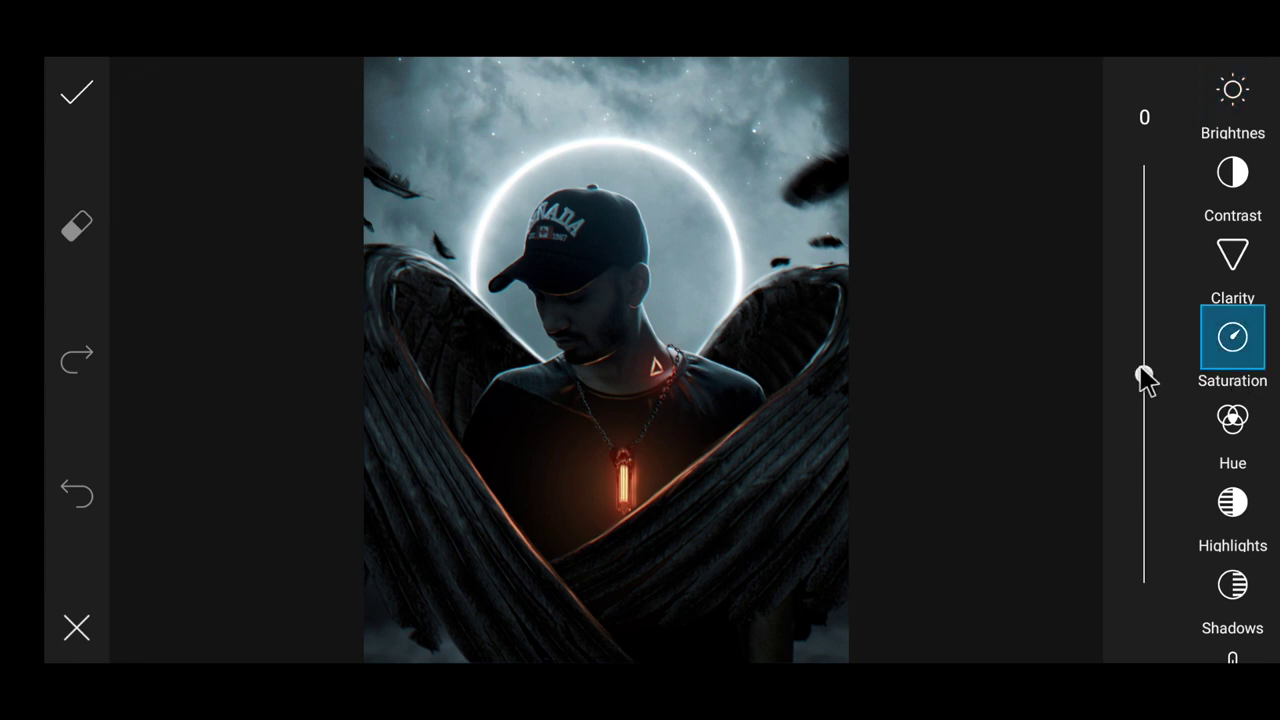
left_click_drag(1144, 376, 1144, 282)
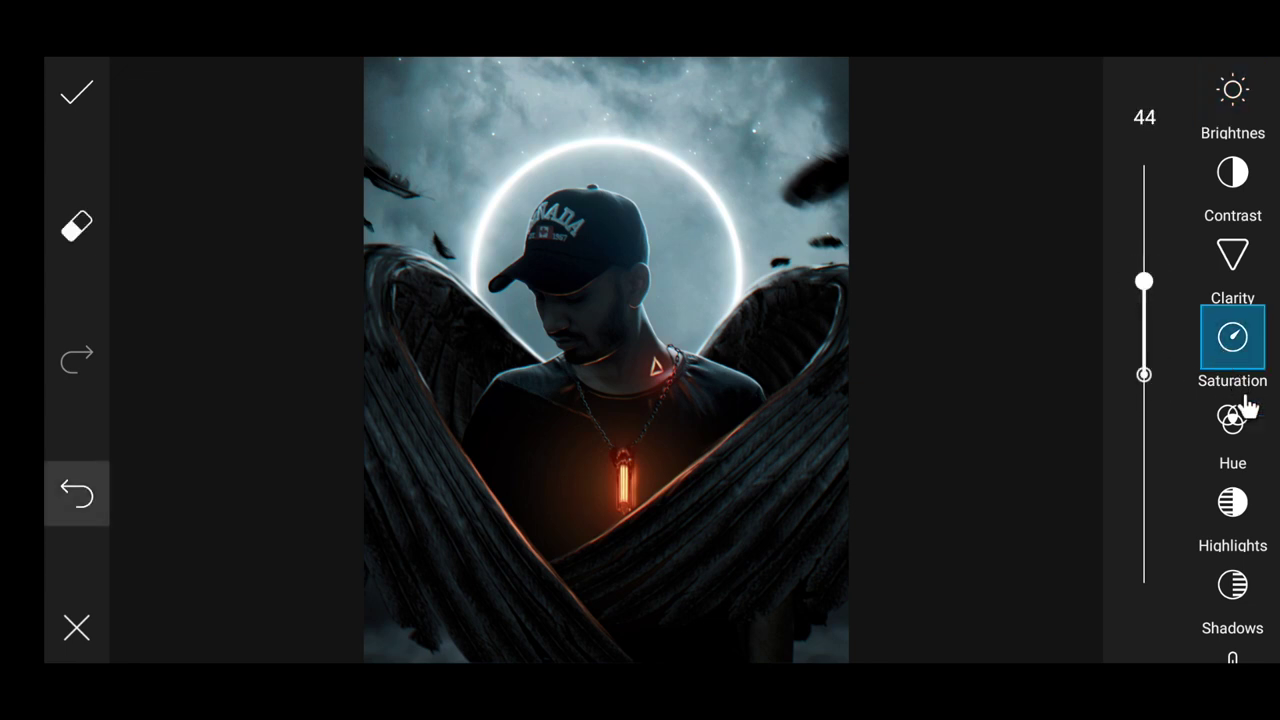
left_click(1232, 290)
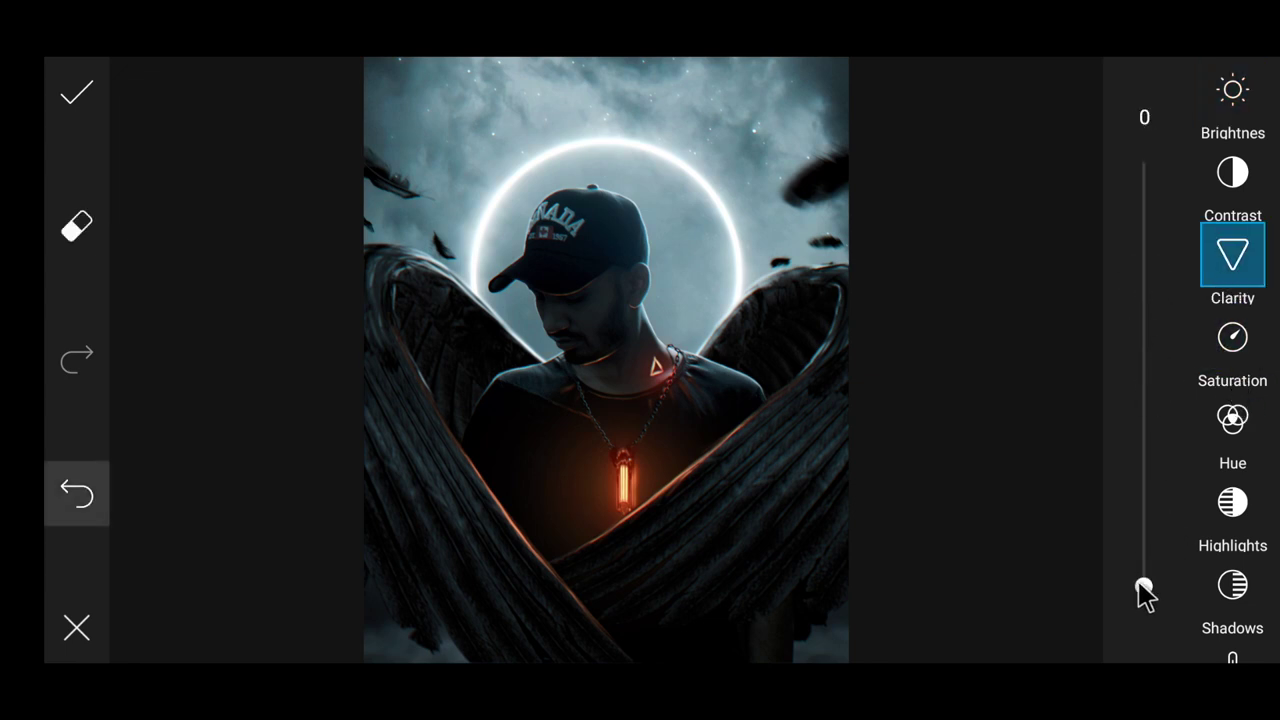
left_click_drag(1146, 514, 1146, 526)
Try a warmer colour temperature for the picture, settling on a Temp value of -34.
scroll(1238, 497, "down", 1)
left_click(1230, 625)
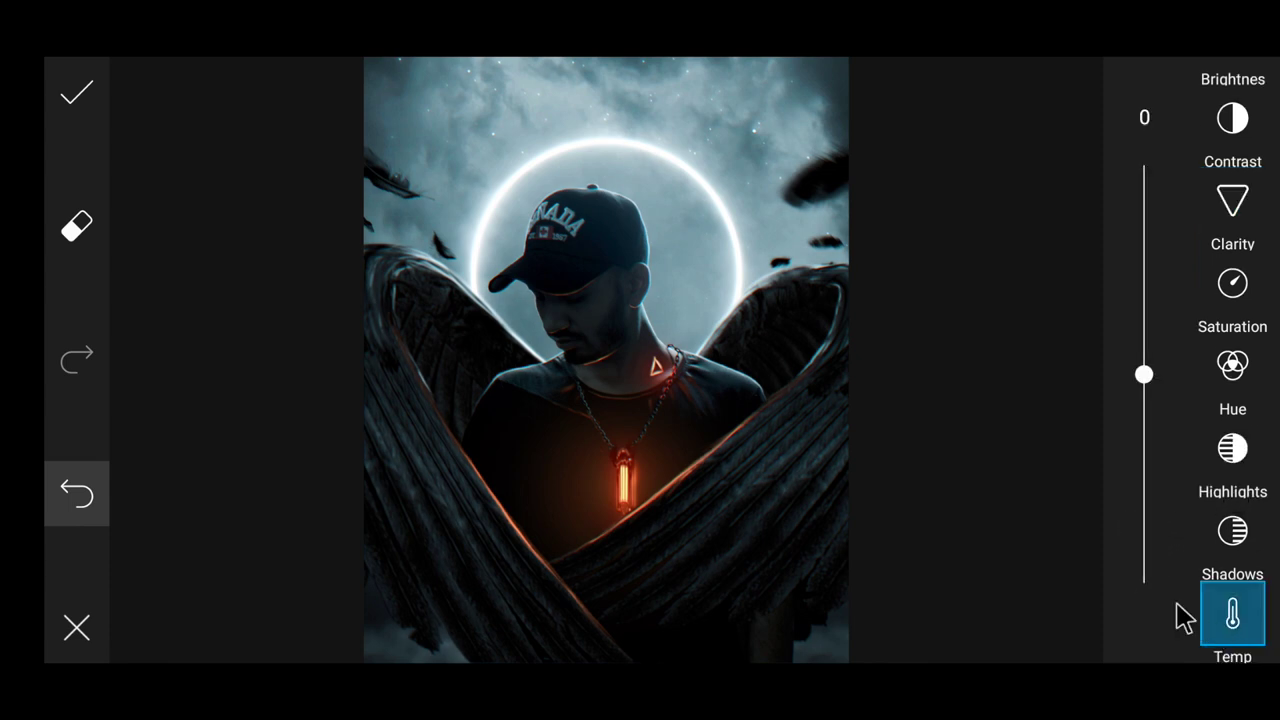
left_click_drag(1145, 375, 1146, 350)
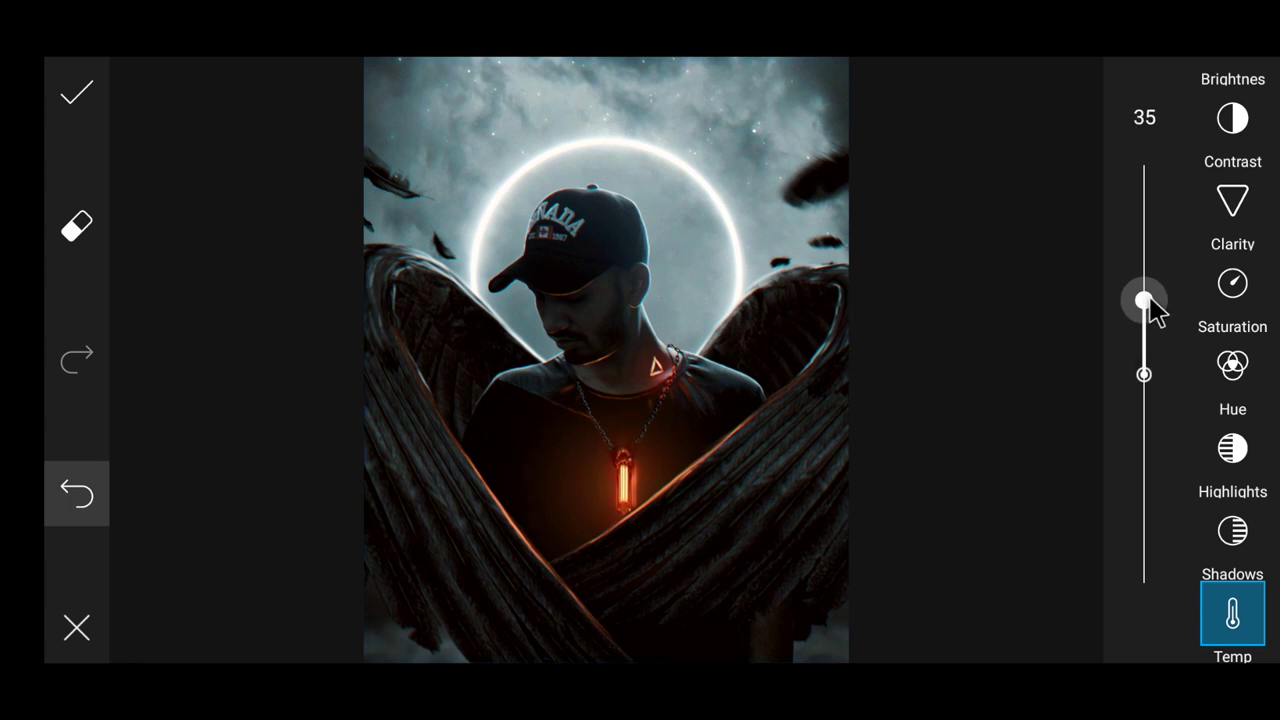
left_click_drag(1150, 300, 1140, 447)
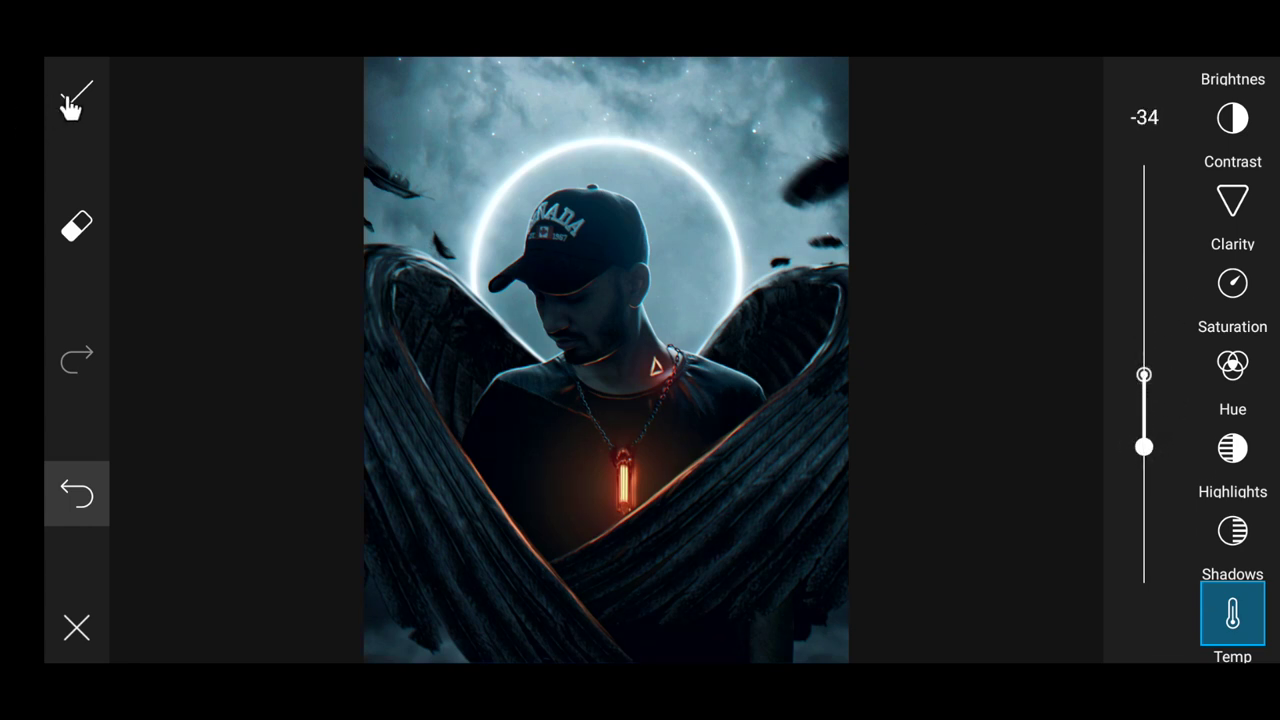
Check the Highlights adjustment and set the picture's Contrast to 6.
left_click(1235, 450)
mouse_move(1143, 378)
left_mouse_down()
mouse_move(1143, 420)
mouse_move(1147, 338)
mouse_move(1134, 428)
mouse_move(1134, 337)
mouse_move(1122, 450)
mouse_move(1119, 369)
mouse_move(1129, 389)
mouse_move(1152, 350)
mouse_move(1143, 400)
mouse_move(1146, 355)
mouse_move(1155, 428)
mouse_move(1146, 364)
left_mouse_up()
left_click(1227, 143)
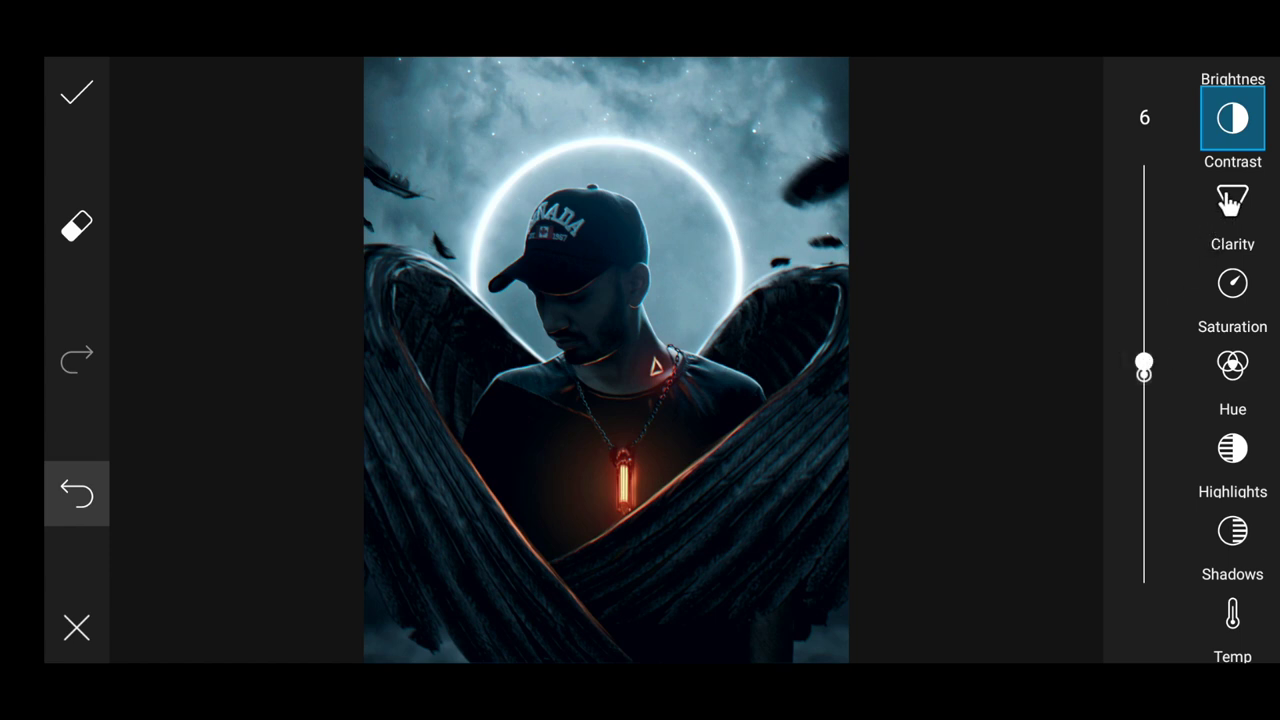
Set the picture's Brightness to 10 and apply all the adjustments.
scroll(1222, 118, "up", 1)
left_click(1228, 112)
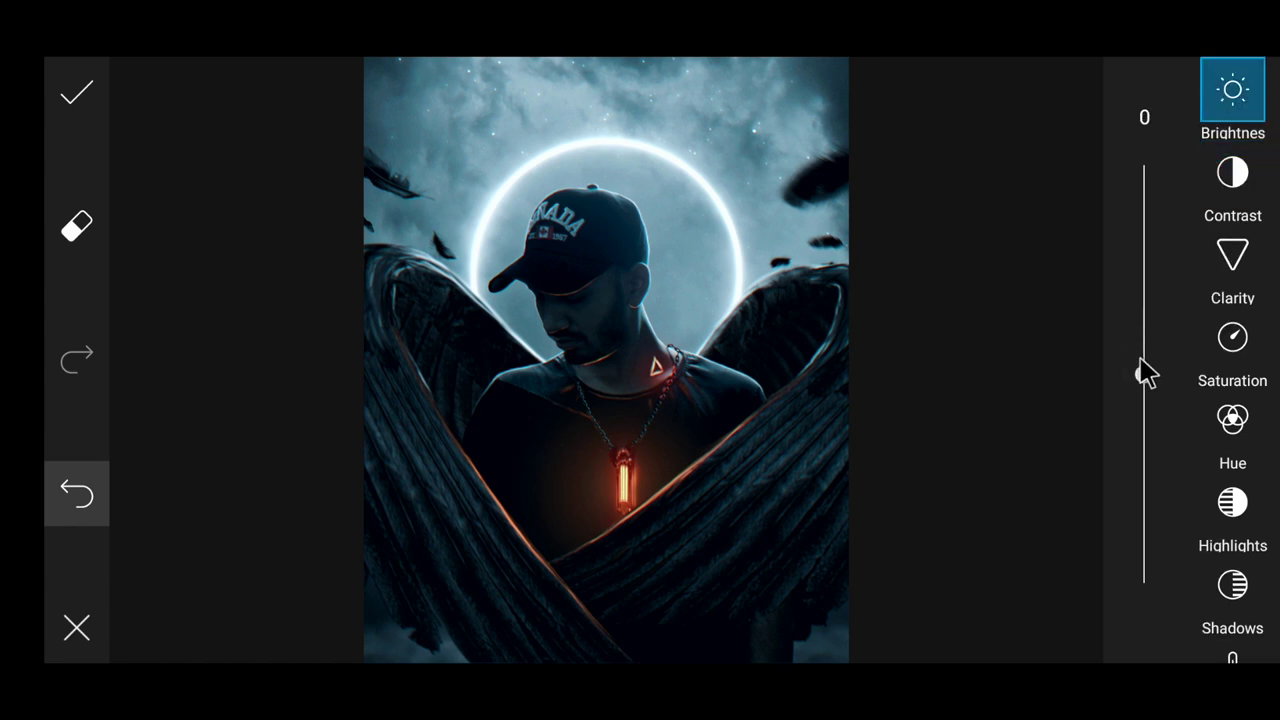
mouse_move(1139, 367)
left_mouse_down()
mouse_move(1146, 340)
mouse_move(1147, 372)
mouse_move(1146, 352)
left_mouse_up()
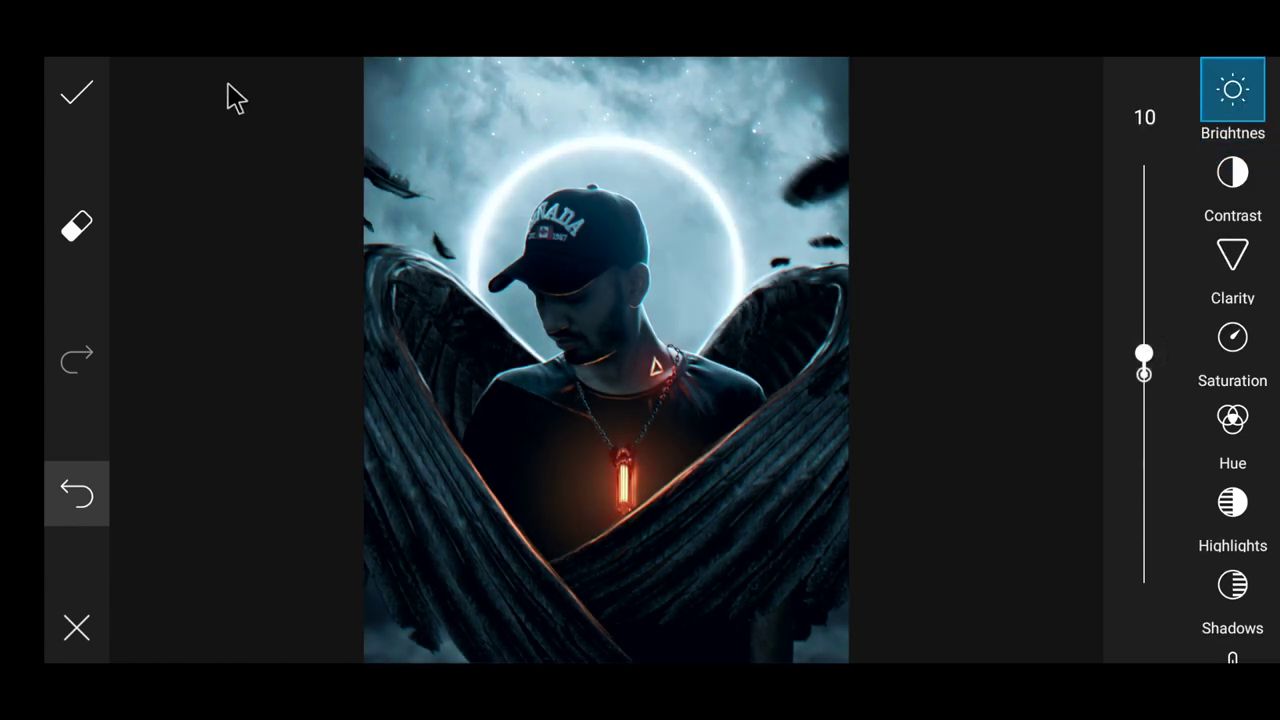
left_click(77, 95)
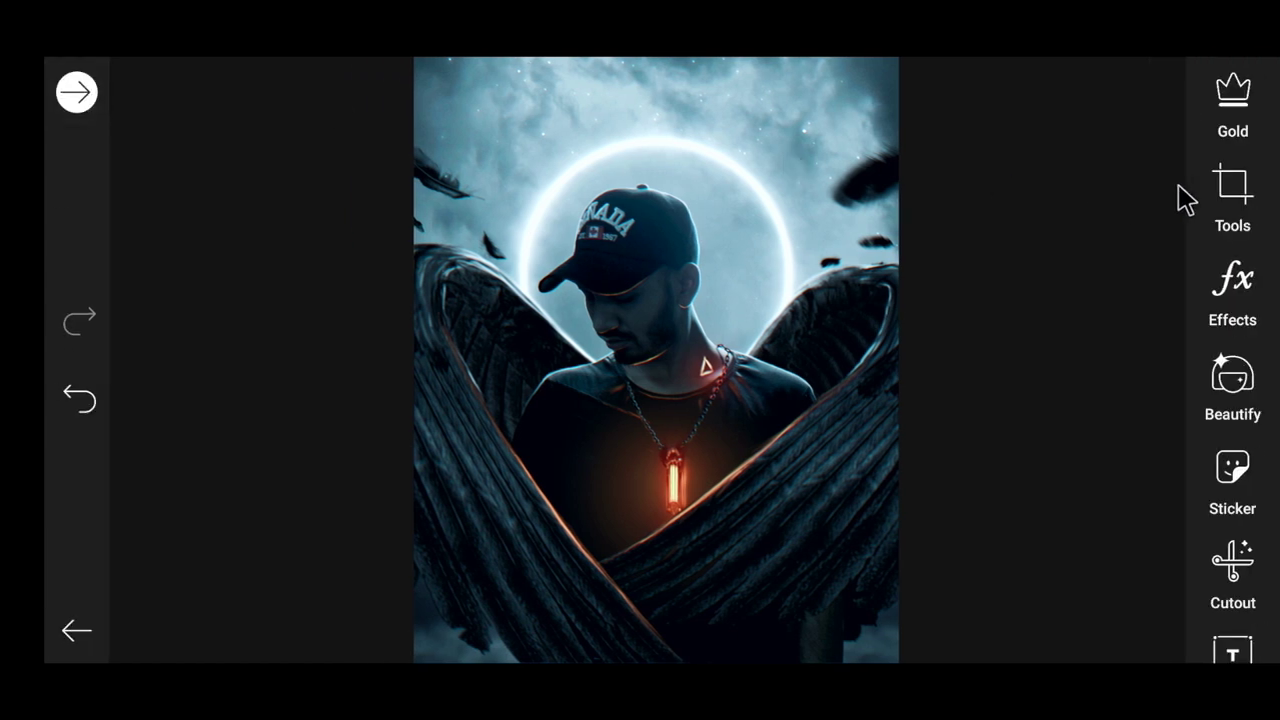
left_click(1233, 250)
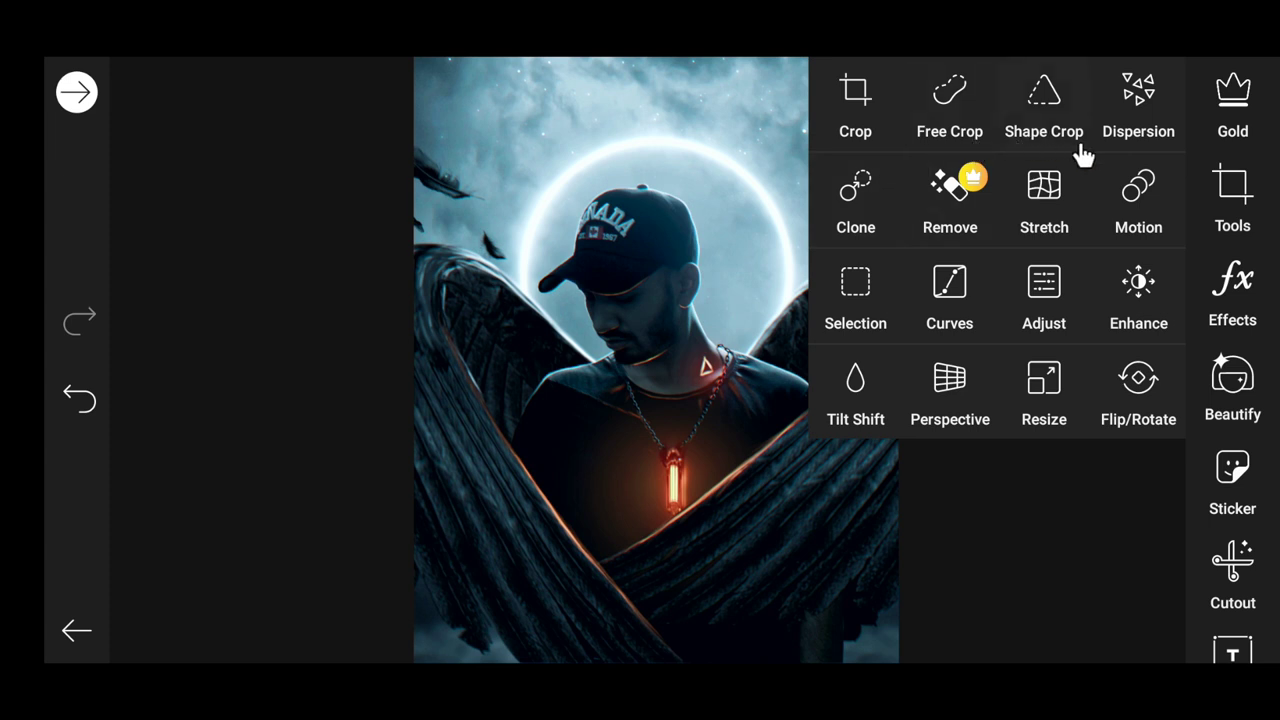
left_click(1040, 300)
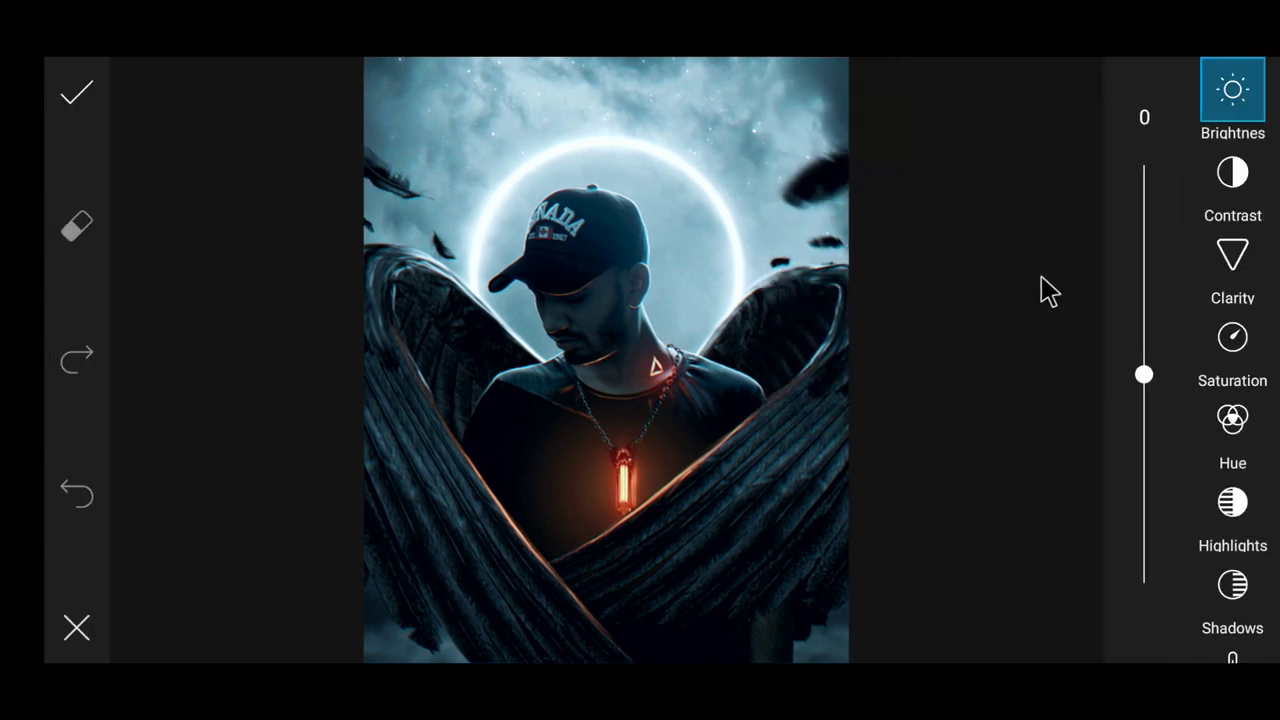
left_click(78, 628)
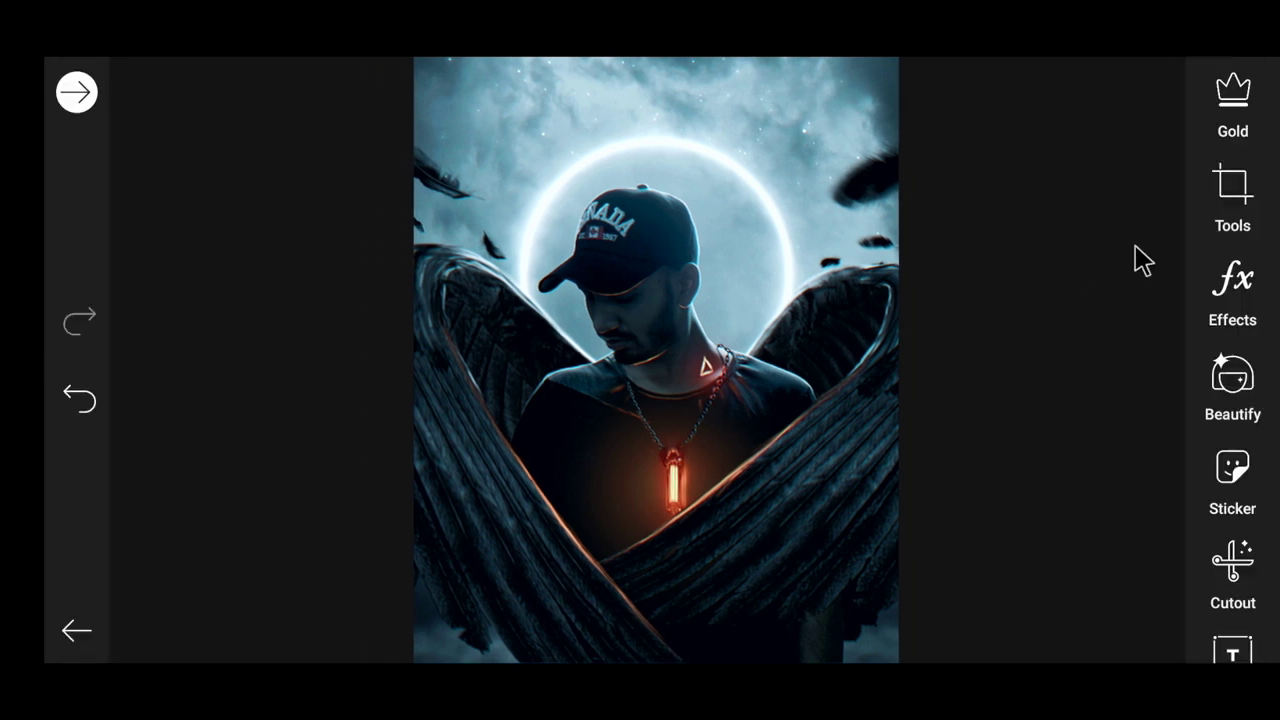
Start a Curves adjustment and raise the blue channel slightly above the diagonal with two midtone points.
left_click(1218, 185)
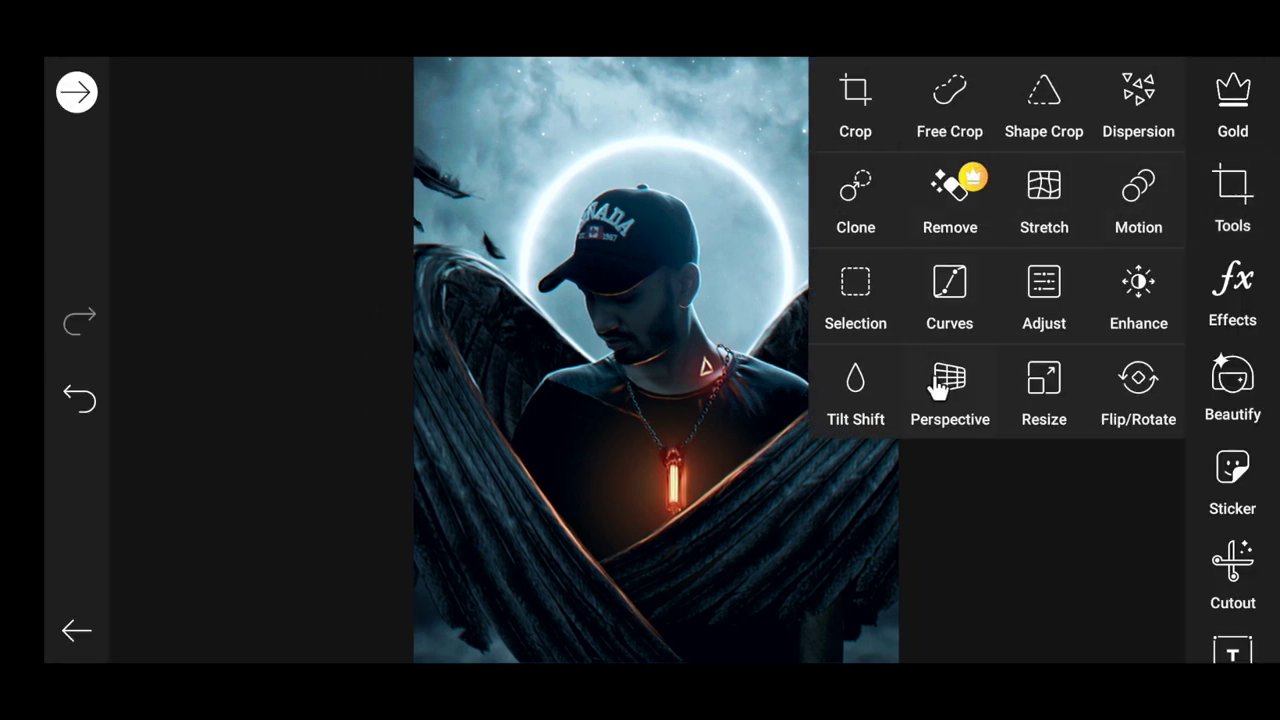
left_click(948, 322)
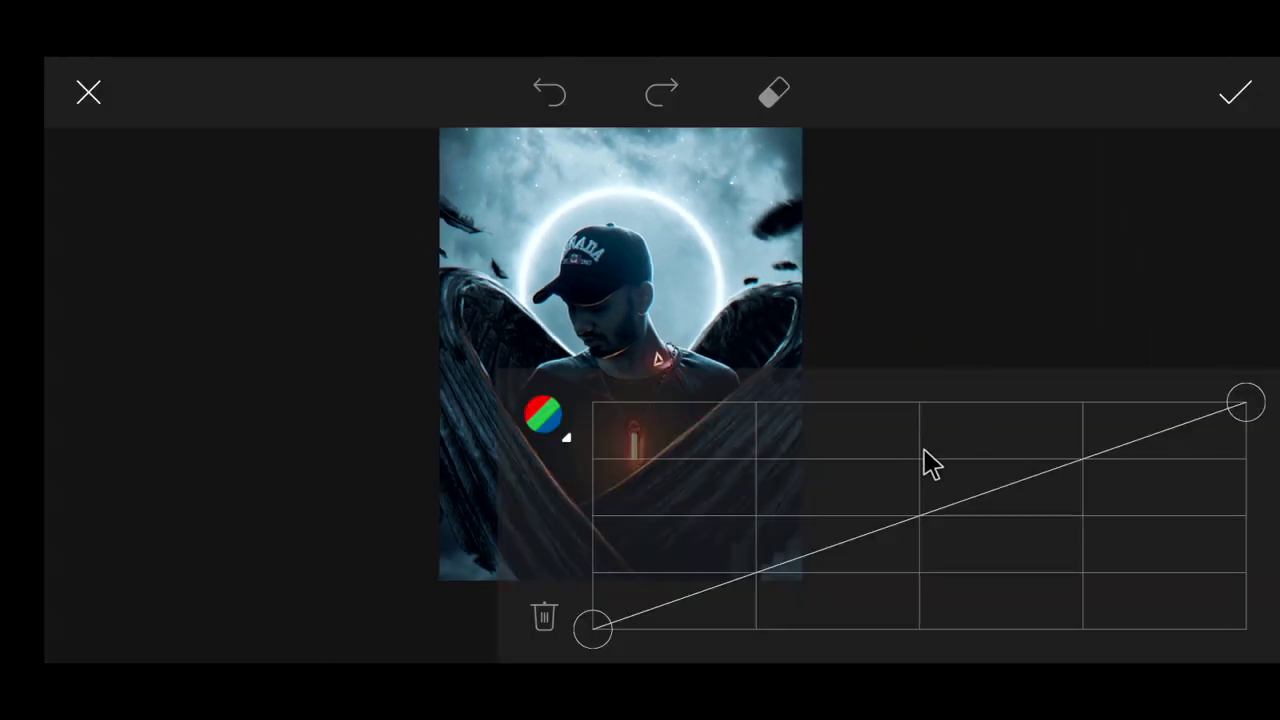
left_click(549, 422)
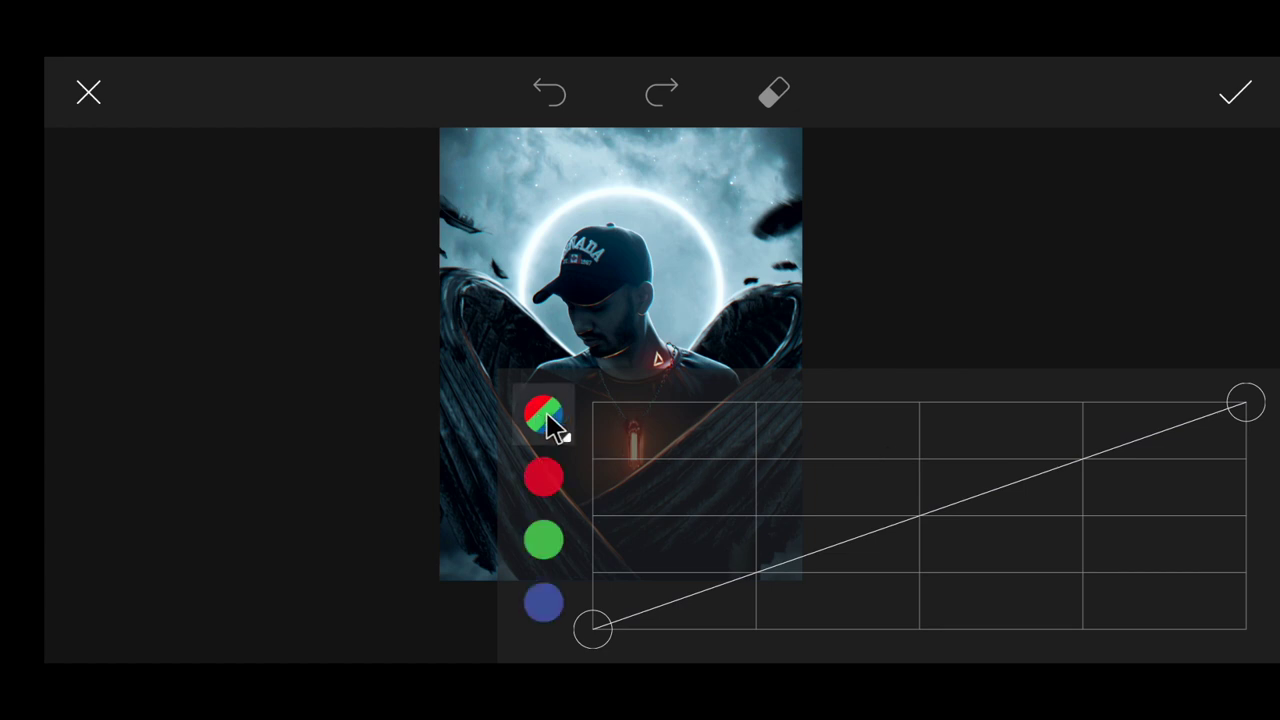
left_click(542, 608)
mouse_move(862, 547)
left_mouse_down()
mouse_move(866, 566)
mouse_move(862, 543)
left_mouse_up()
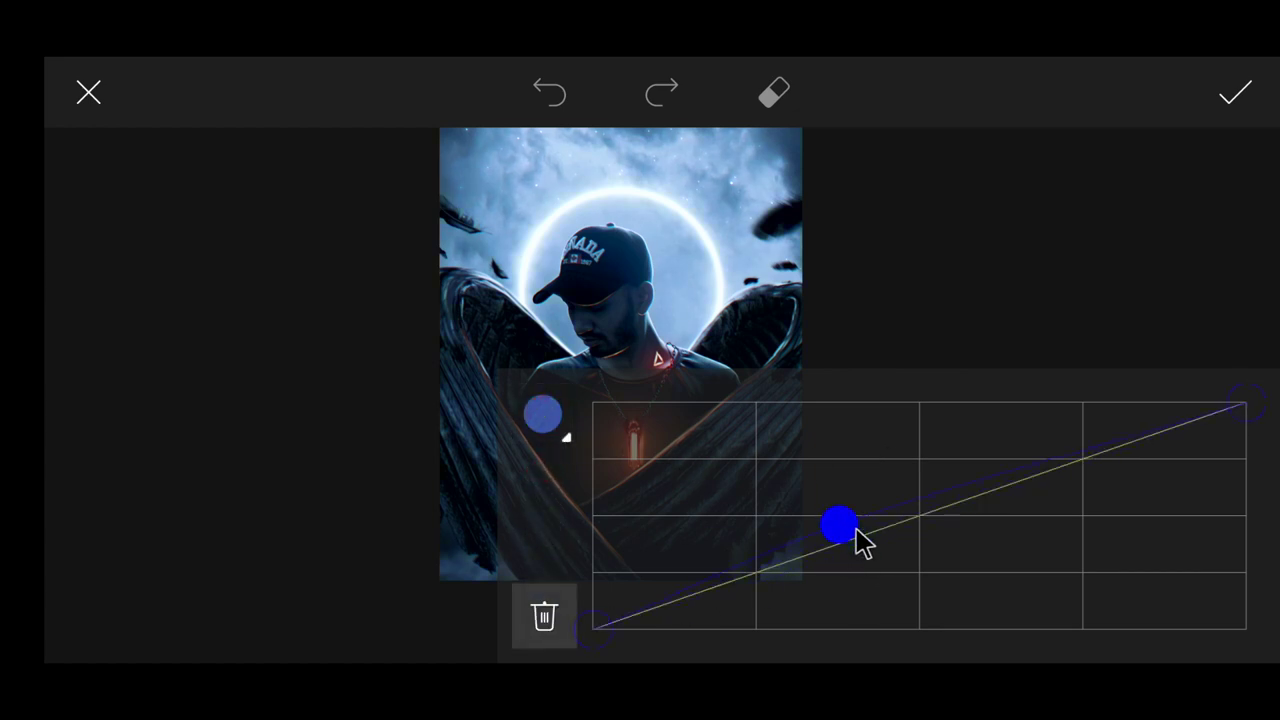
mouse_move(1020, 476)
left_mouse_down()
mouse_move(1020, 491)
mouse_move(1009, 480)
left_mouse_up()
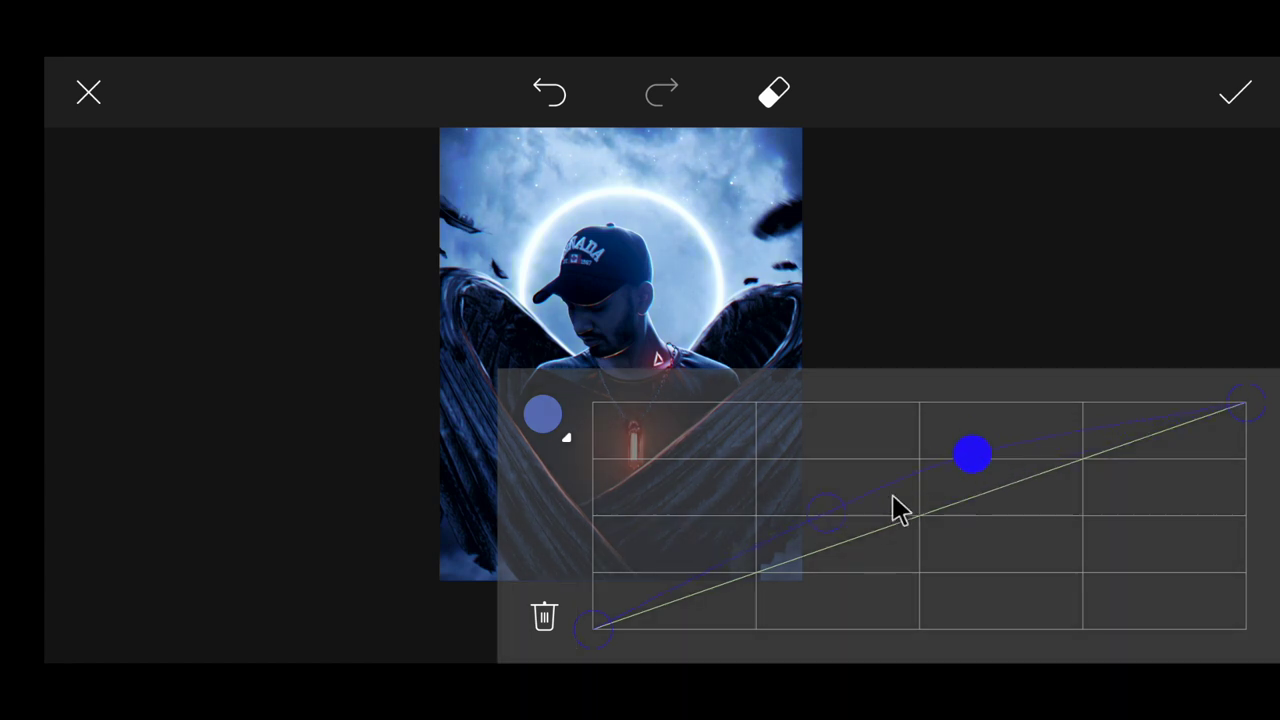
mouse_move(838, 528)
left_mouse_down()
mouse_move(840, 555)
mouse_move(840, 533)
left_mouse_up()
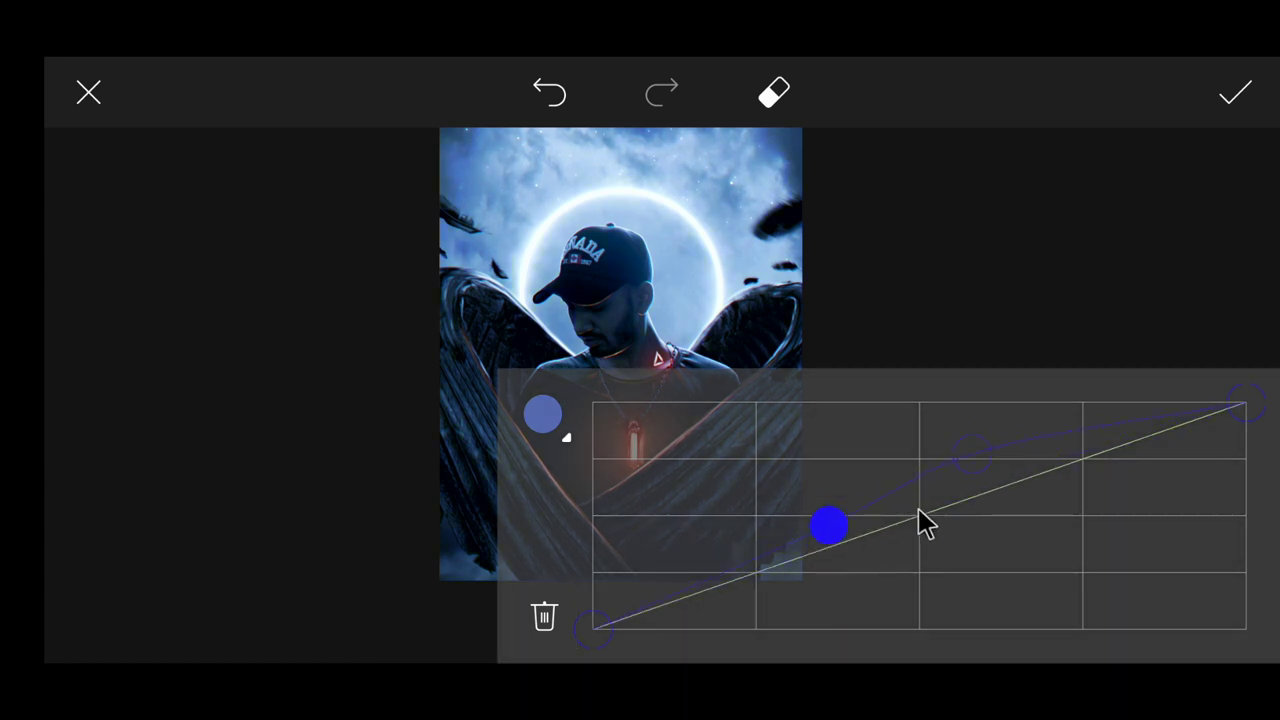
left_click(967, 471)
Lower the red channel's midtones slightly, anchor its brighter range near the diagonal with a second point, and apply the curves.
left_click(566, 436)
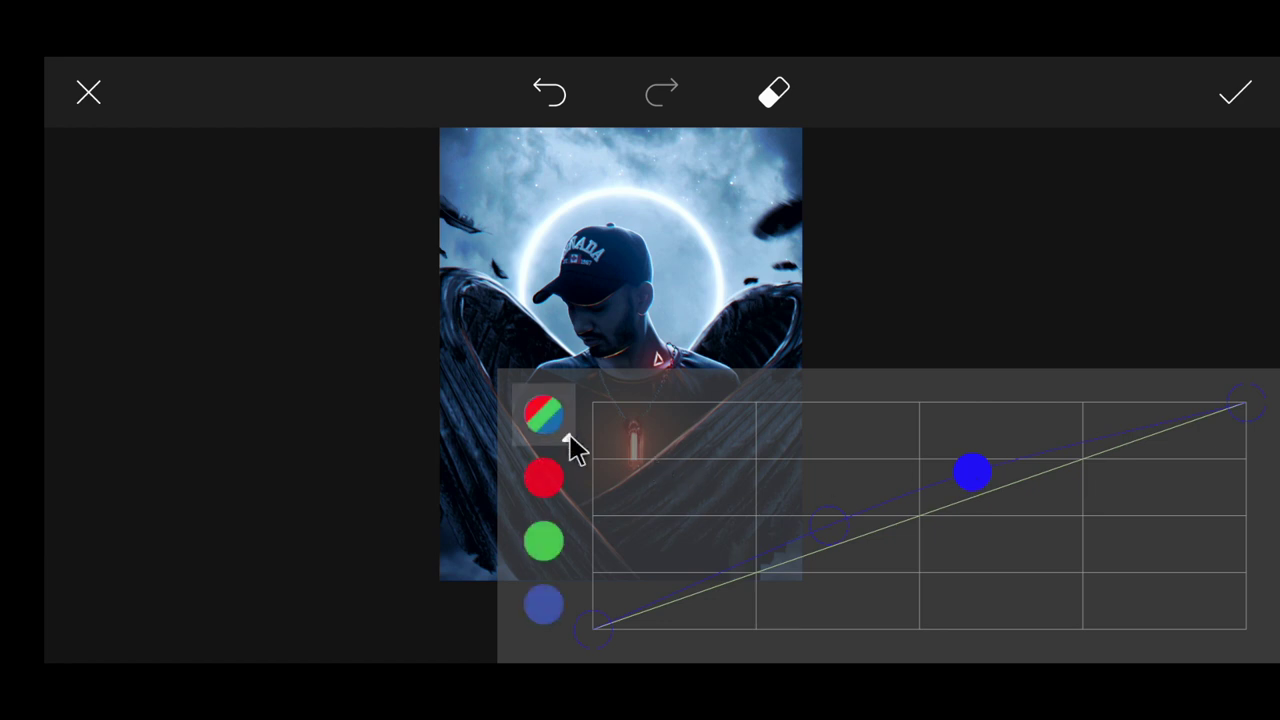
left_click(545, 478)
left_click_drag(872, 502, 920, 591)
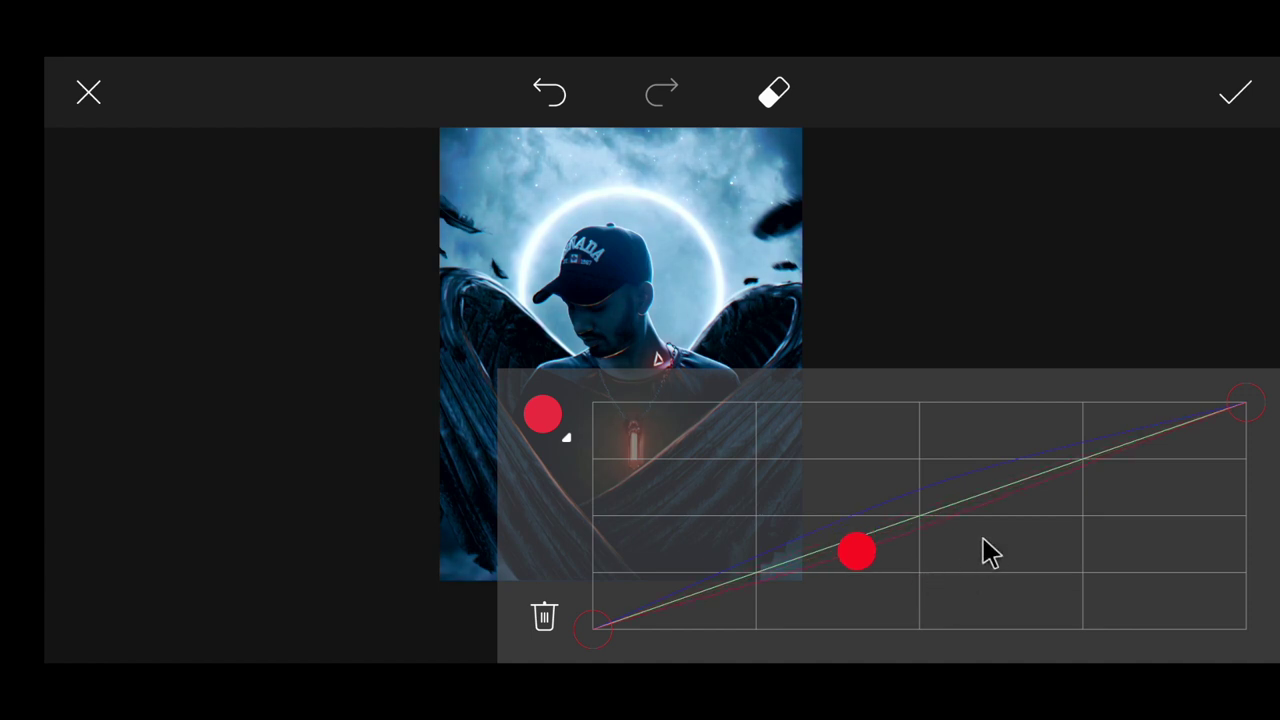
left_click_drag(988, 493, 1043, 517)
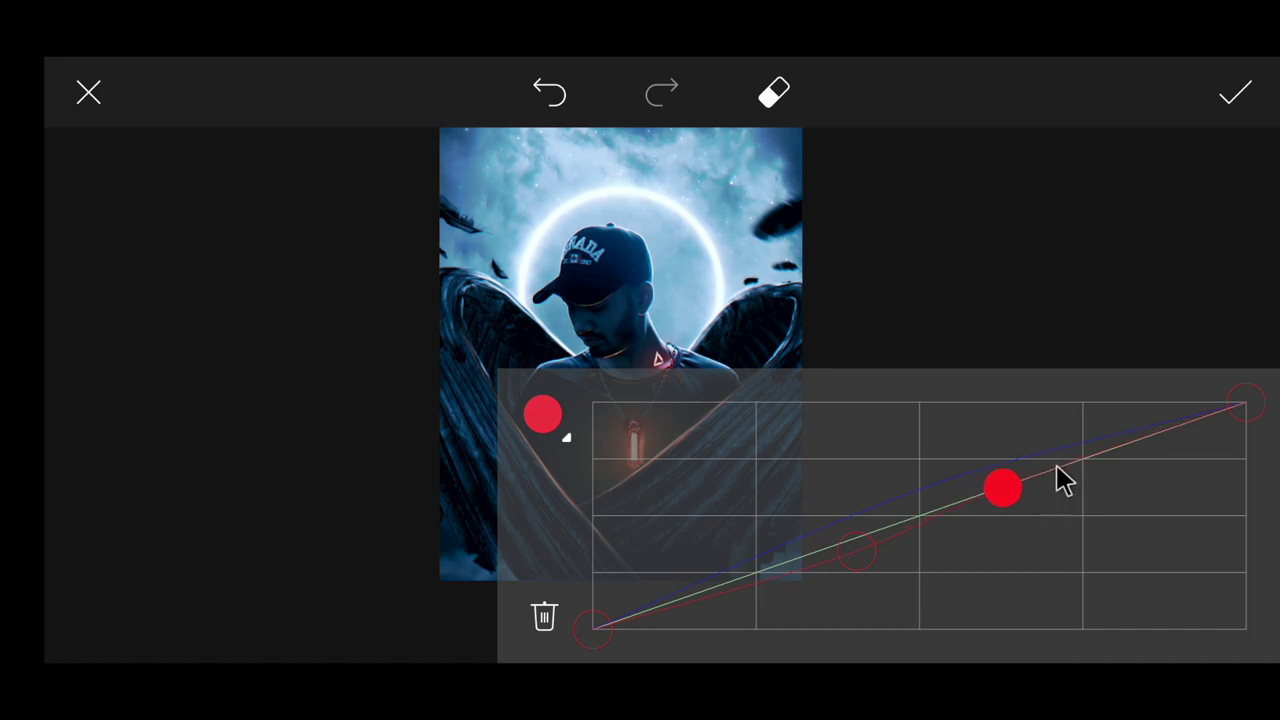
left_click(1238, 97)
Warm up the picture by setting the Temp adjustment to 40 and apply it.
left_click(1240, 200)
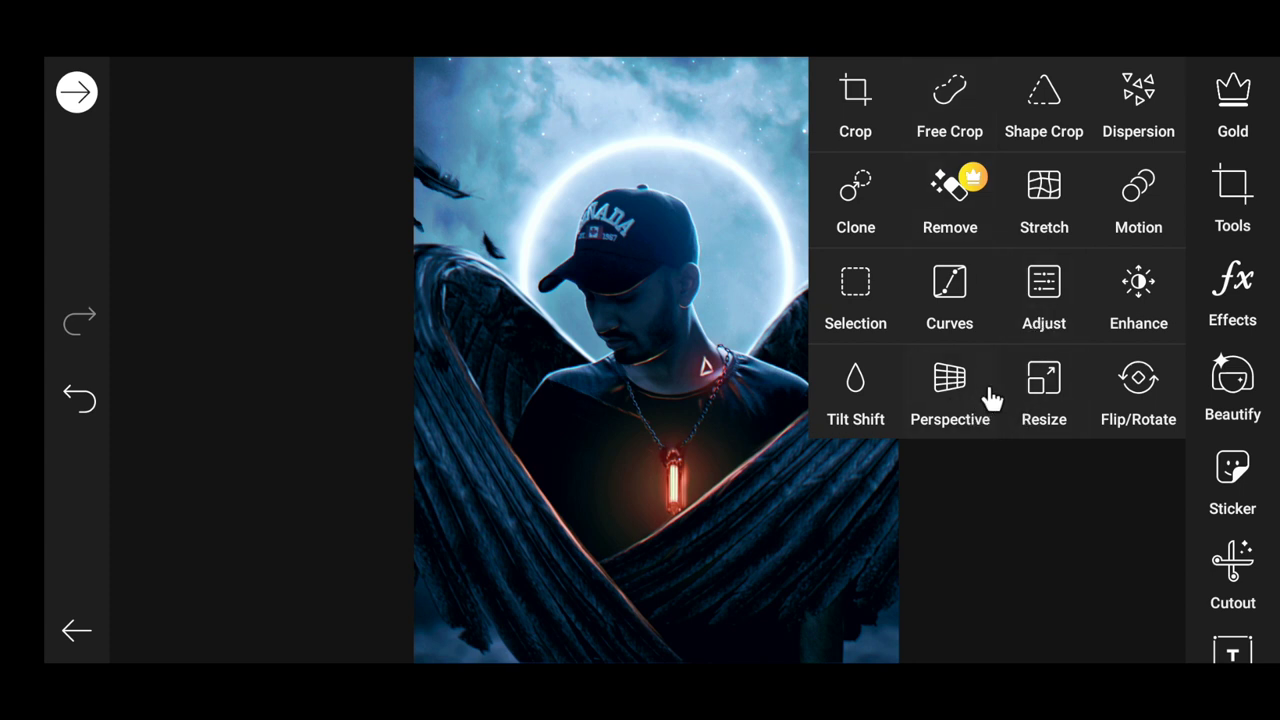
left_click(1043, 315)
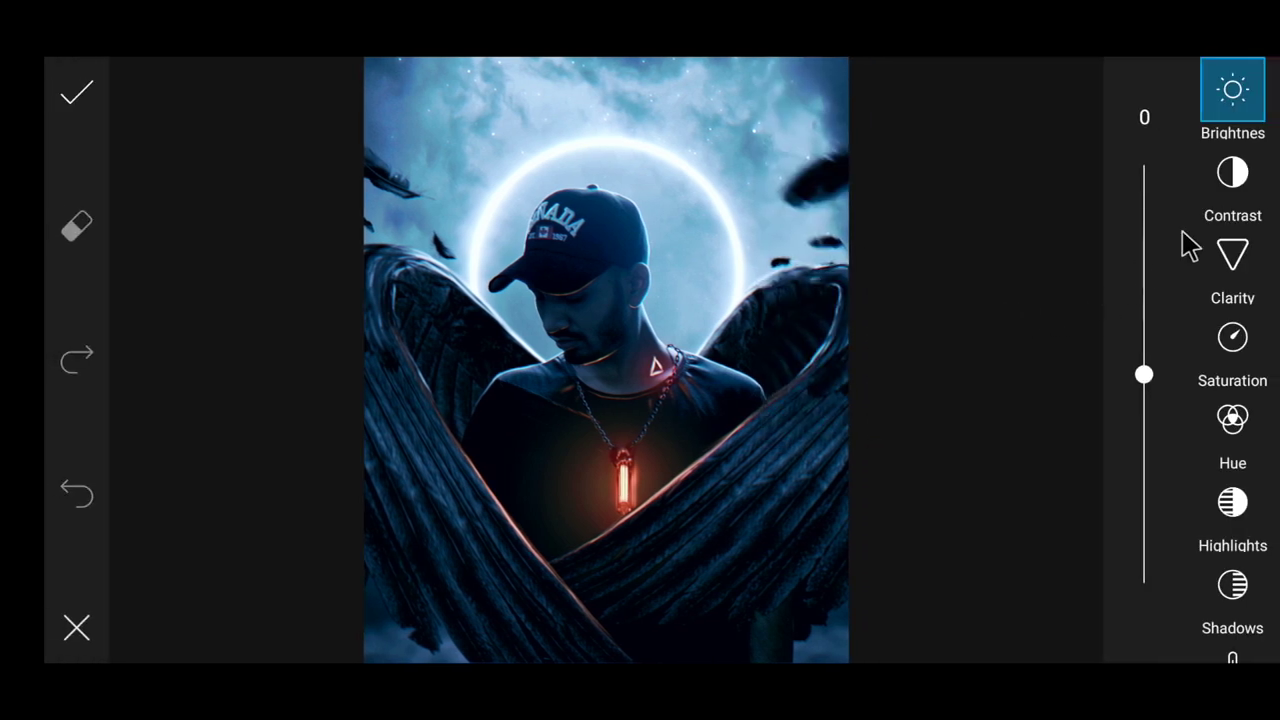
scroll(1232, 496, "down", 1)
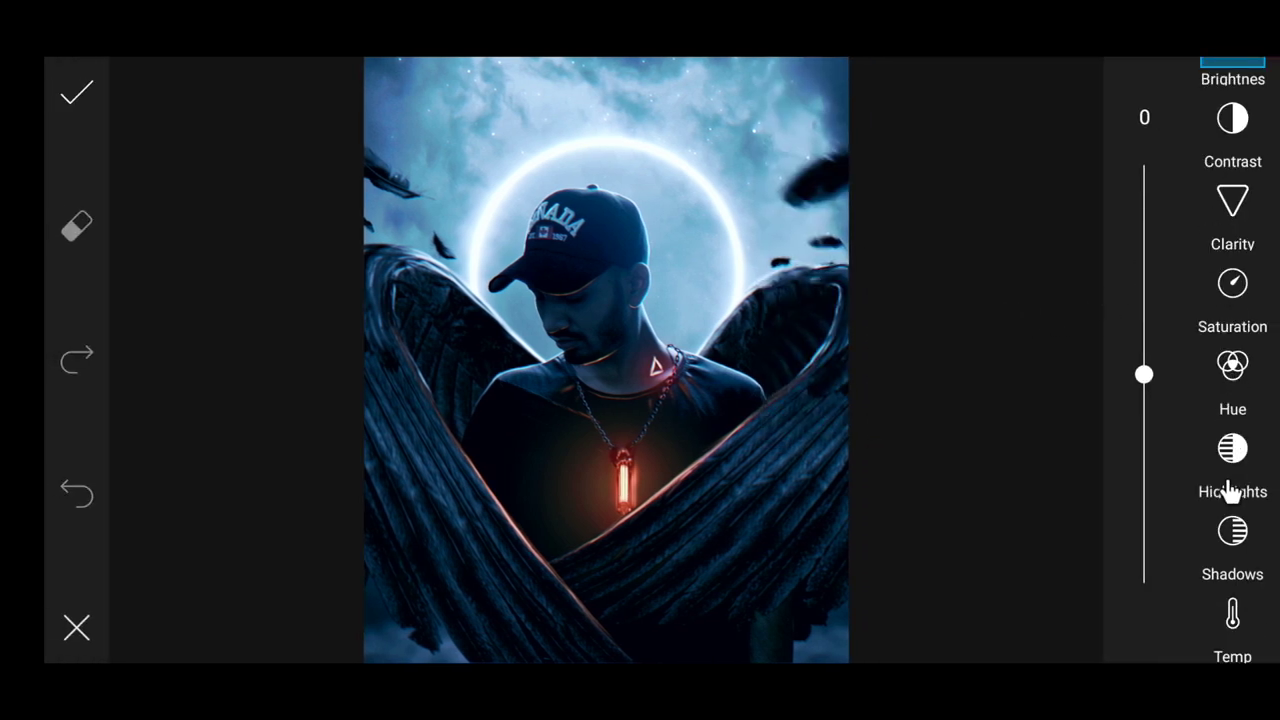
left_click(1237, 602)
left_click_drag(1139, 422, 1141, 289)
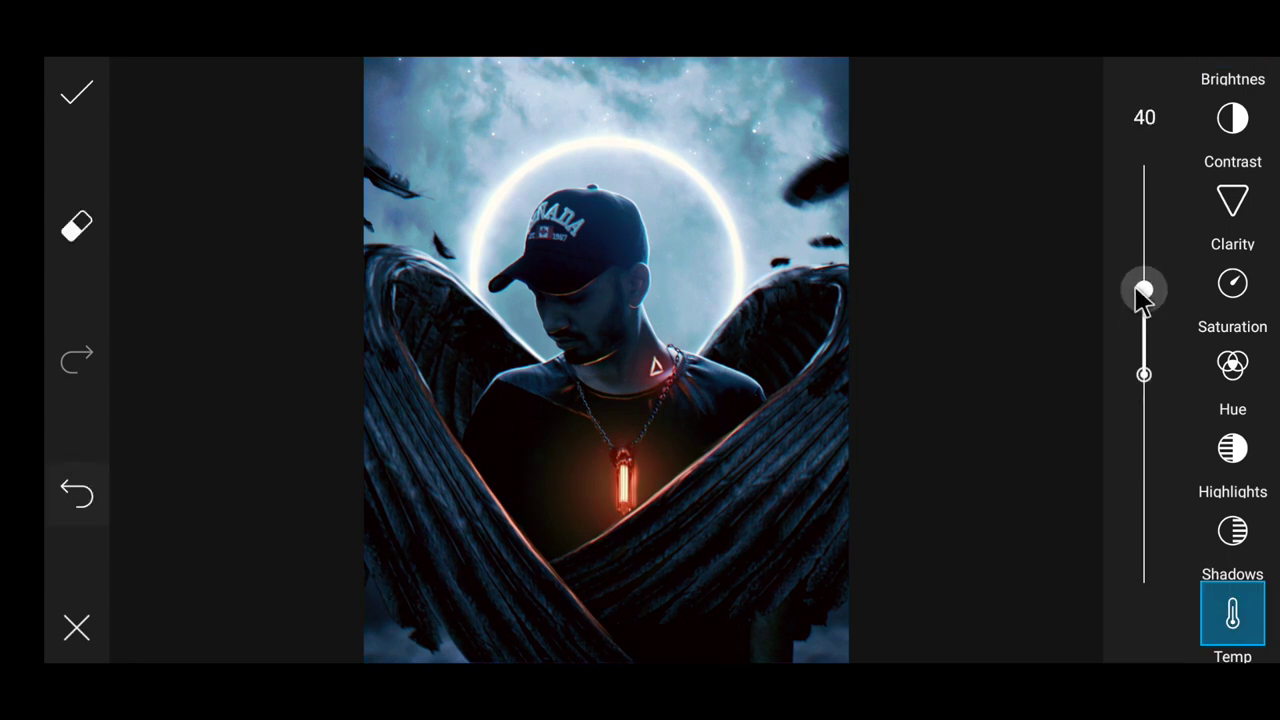
left_click(97, 88)
Try the BRL filter on the picture and open its fade and blend settings.
left_click(1232, 300)
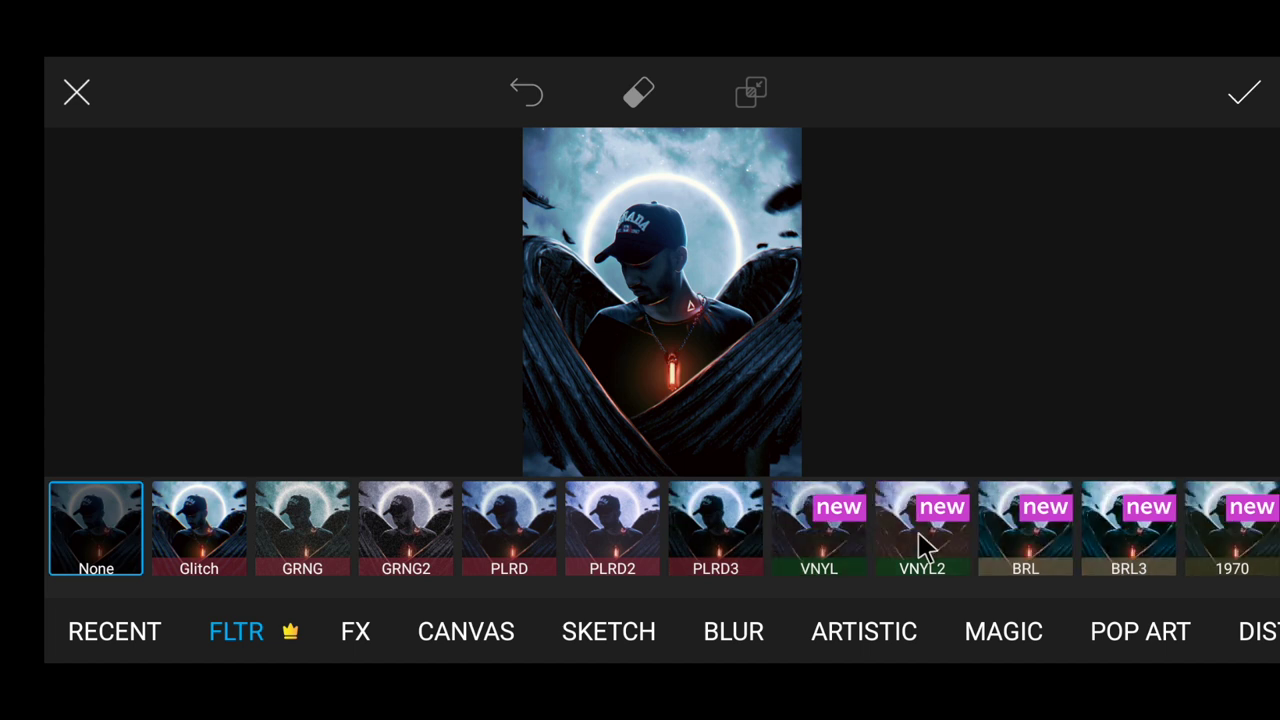
left_click(1029, 543)
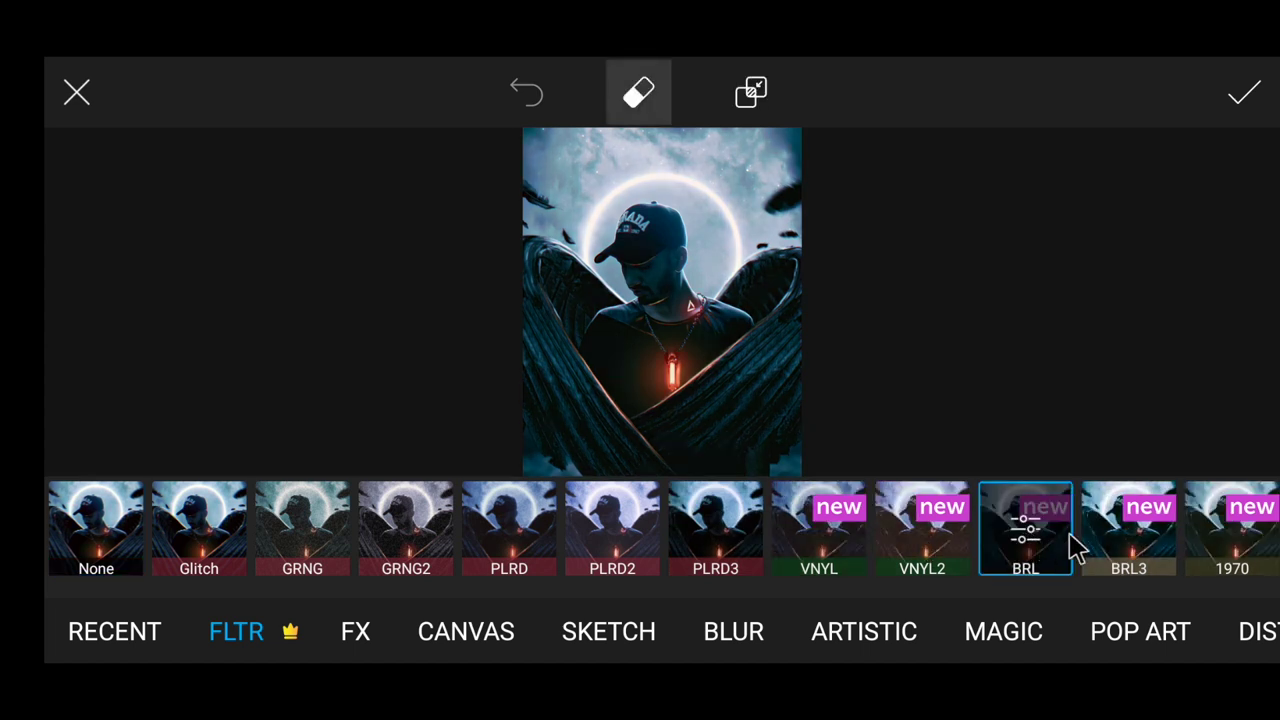
left_click(1071, 543)
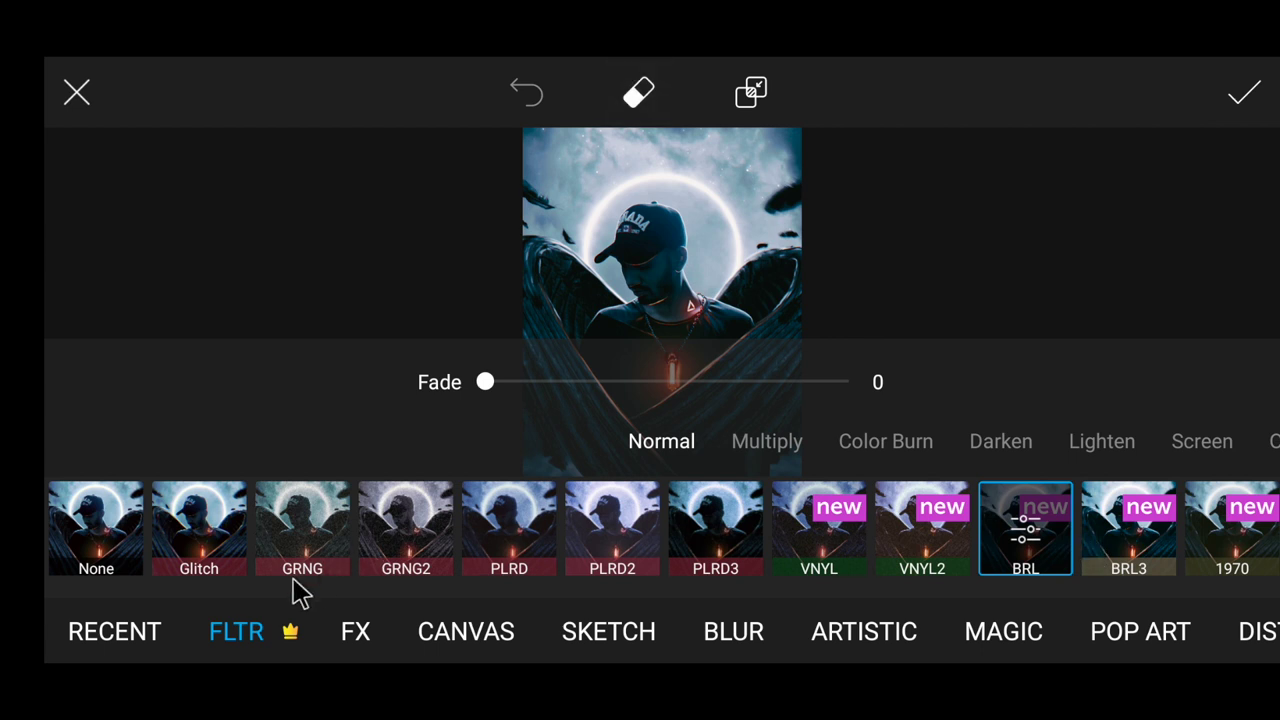
Browse the other effect categories, such as FX, Sketch, Magic and Recent, and discard the filter trial.
left_click(352, 636)
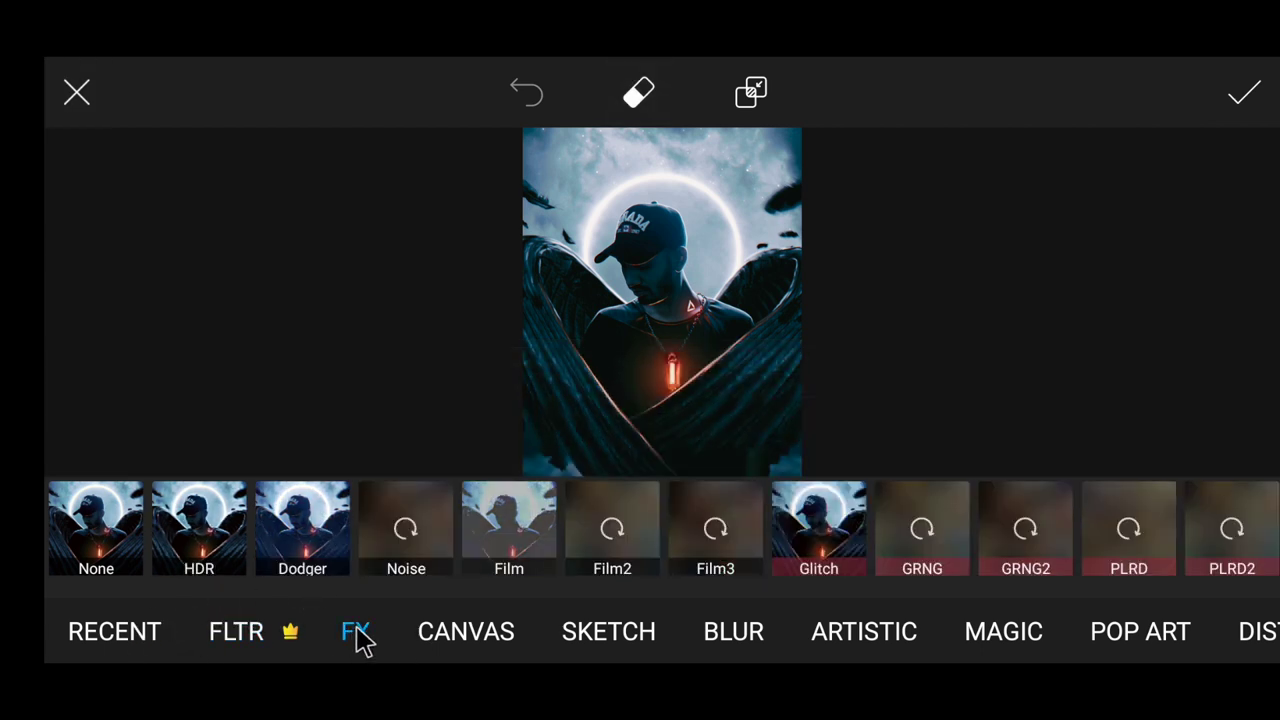
left_click(475, 630)
left_click(565, 640)
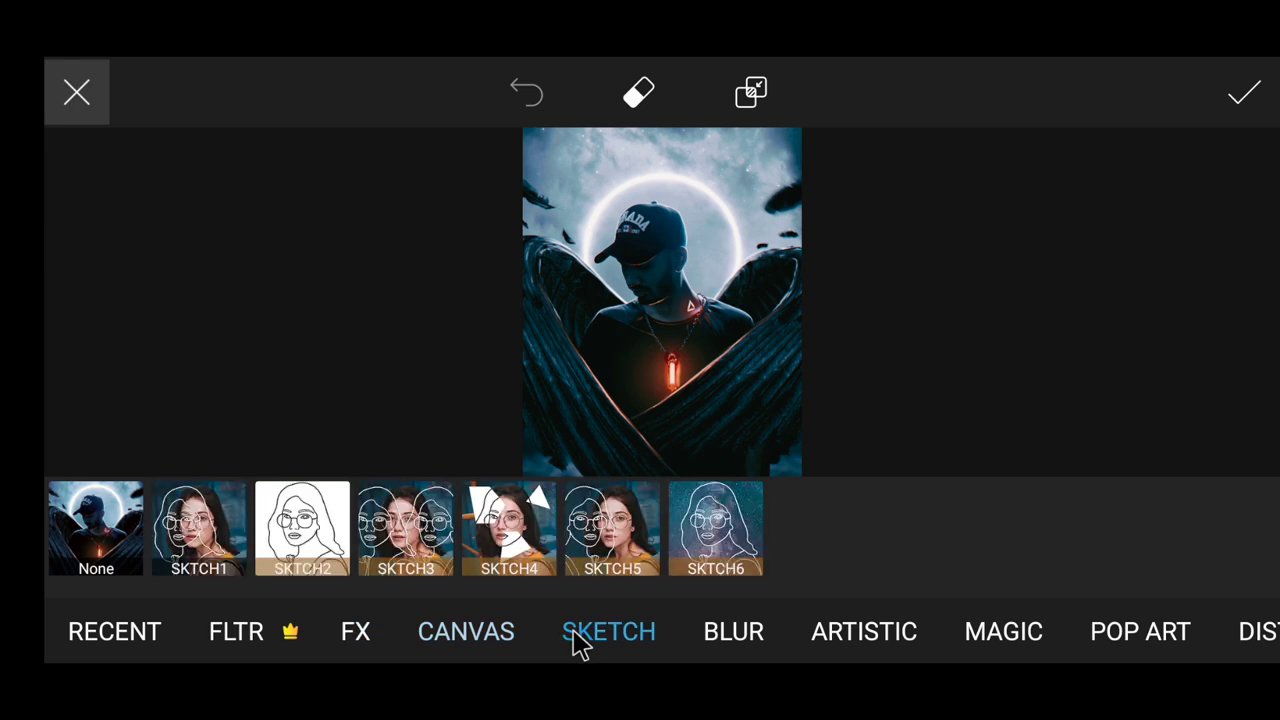
left_click(258, 626)
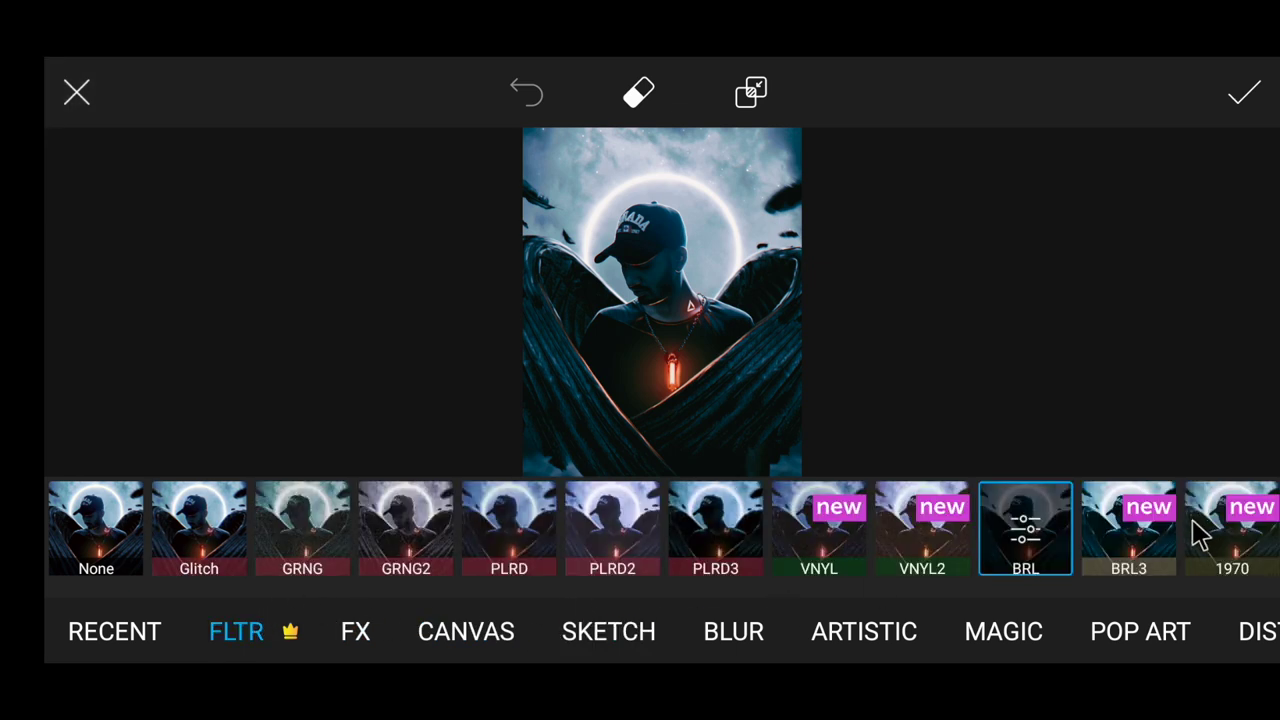
left_click(990, 632)
left_click(905, 634)
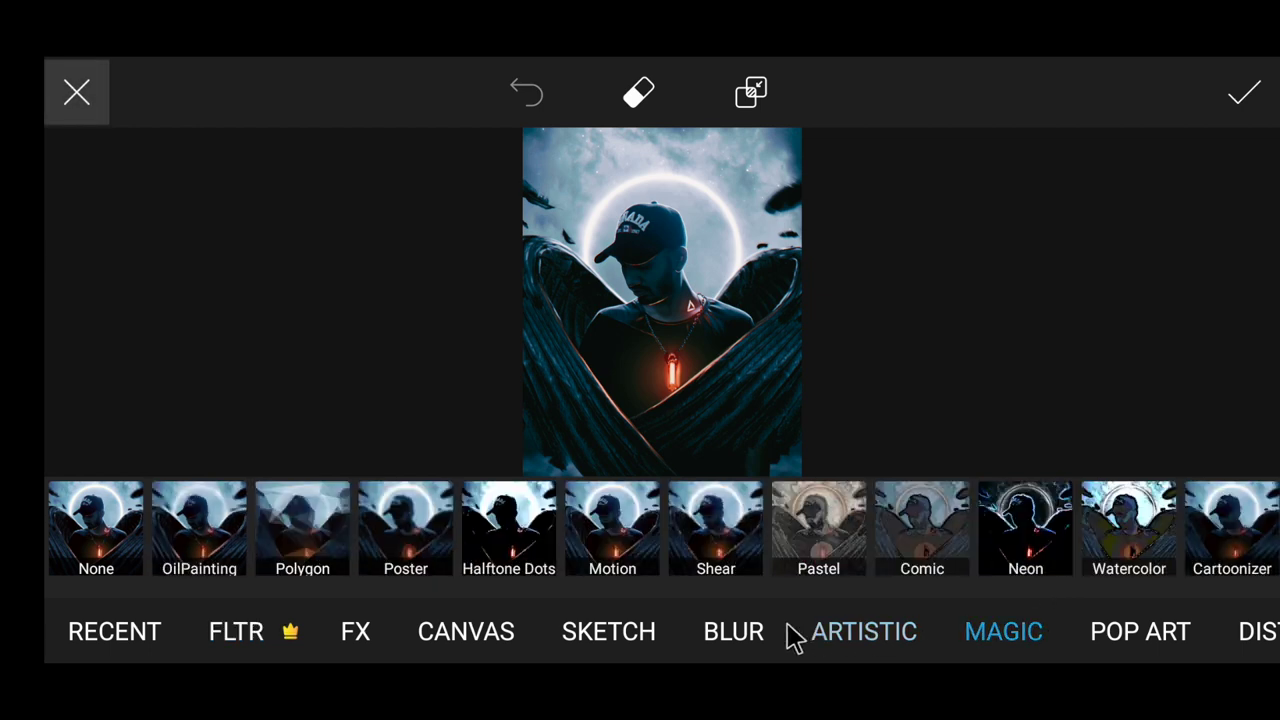
left_click(745, 632)
left_click(636, 625)
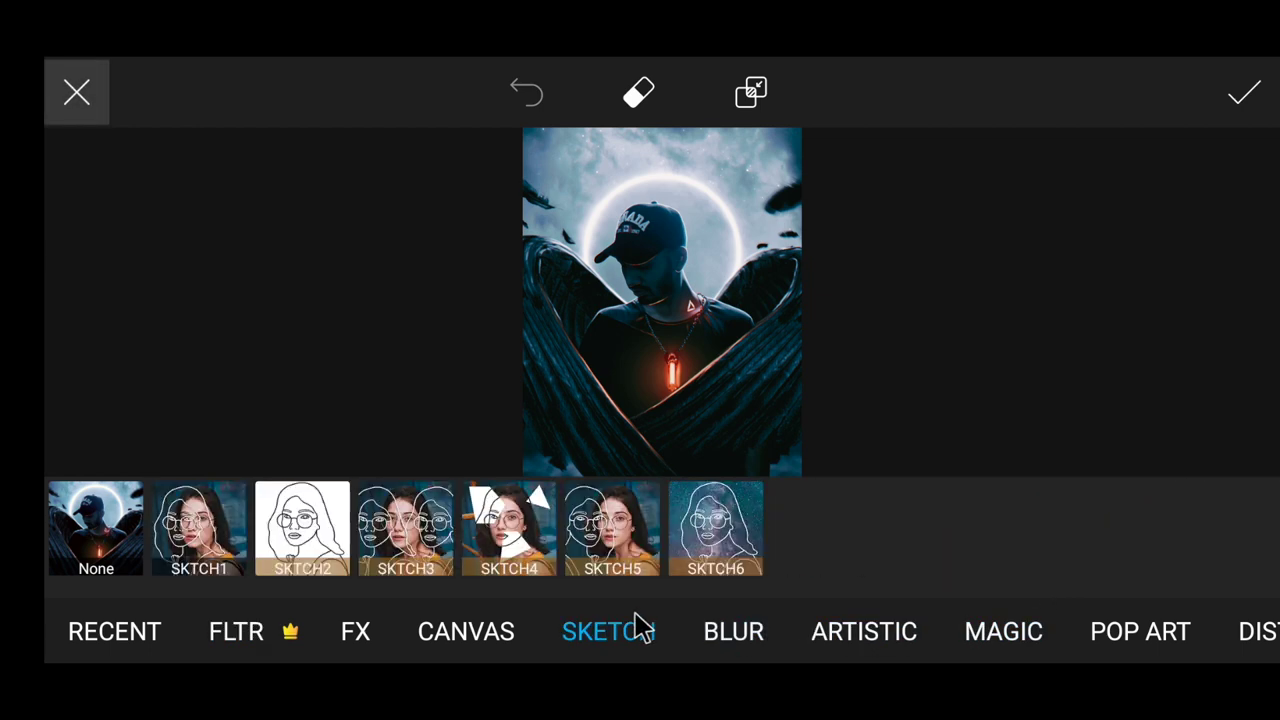
left_click(480, 640)
left_click(230, 634)
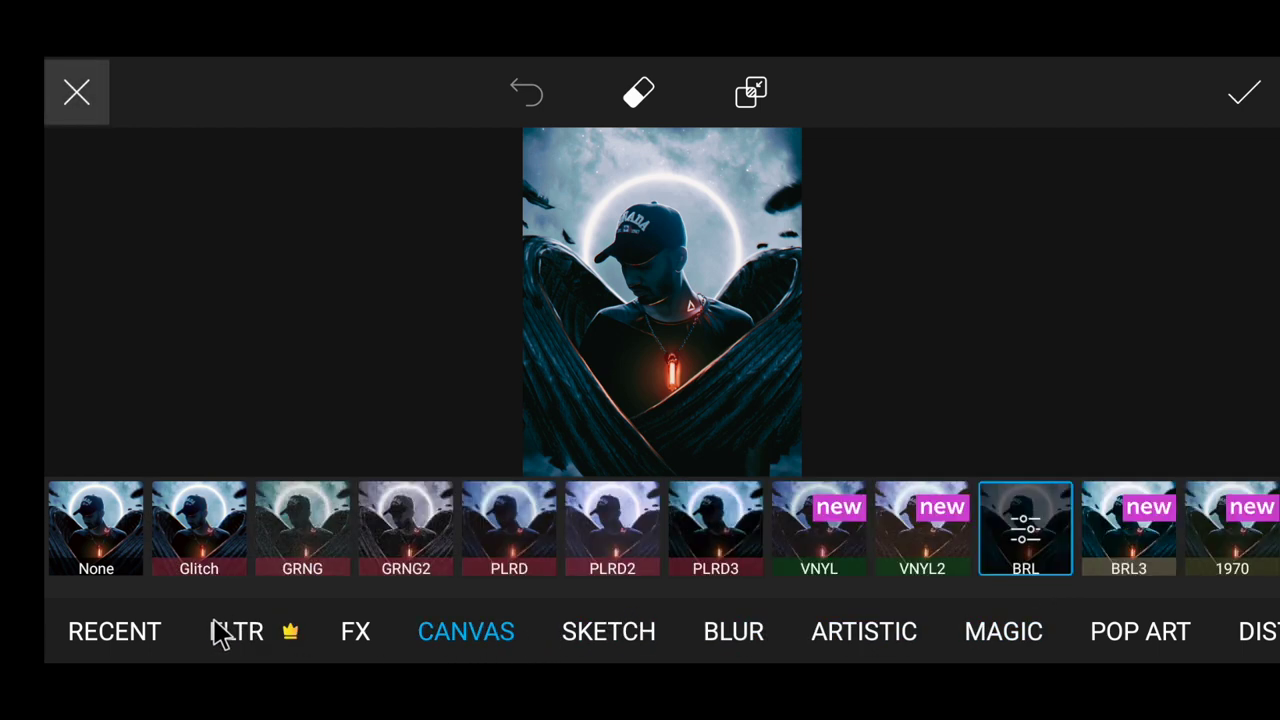
left_click(120, 632)
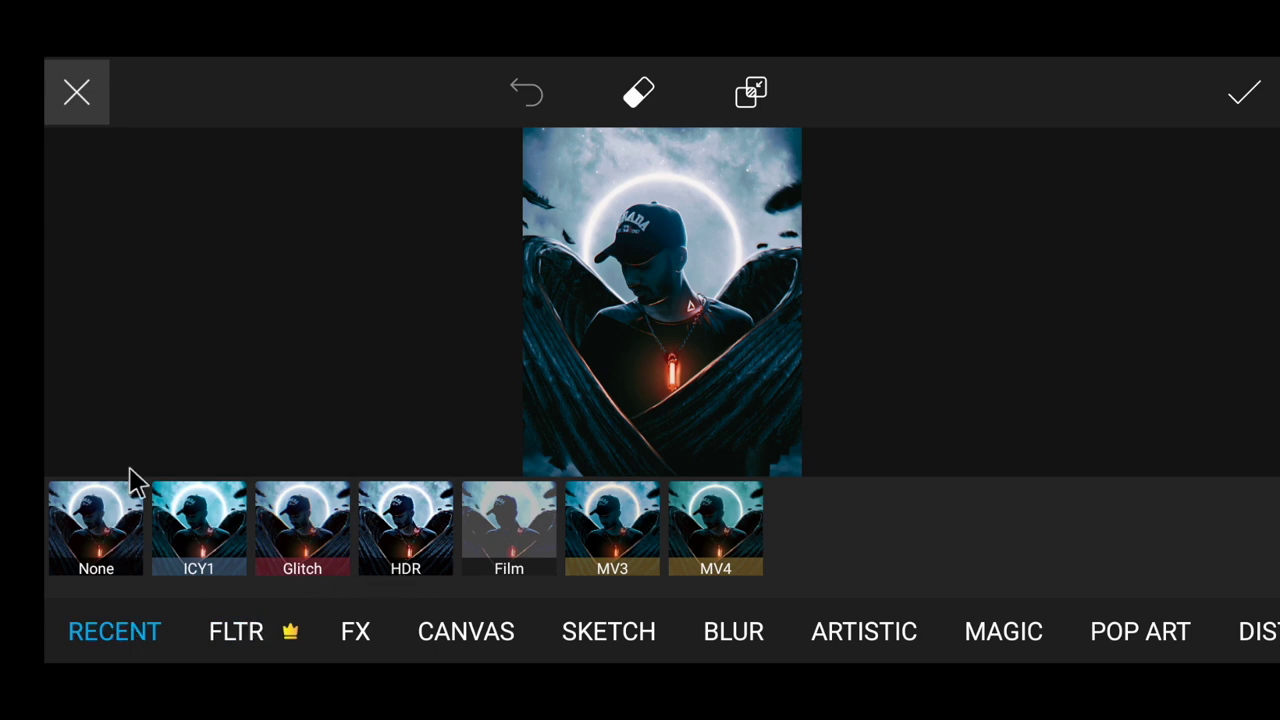
left_click(80, 106)
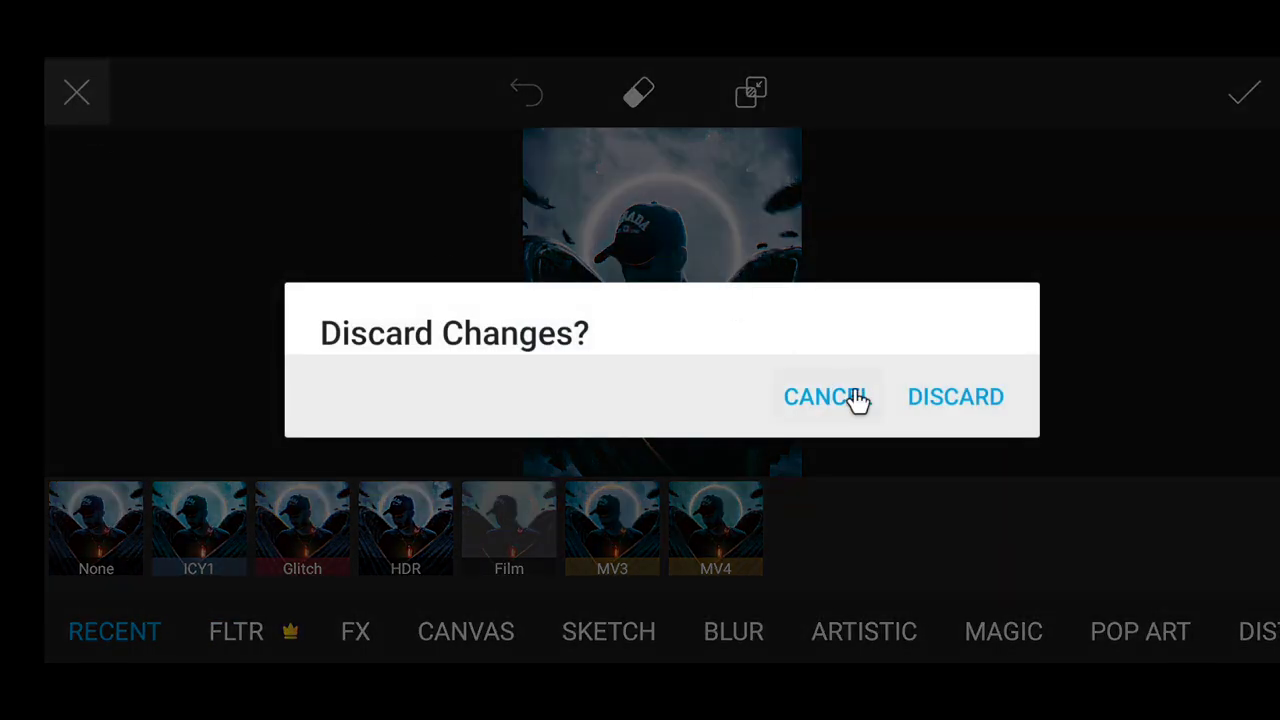
left_click(955, 400)
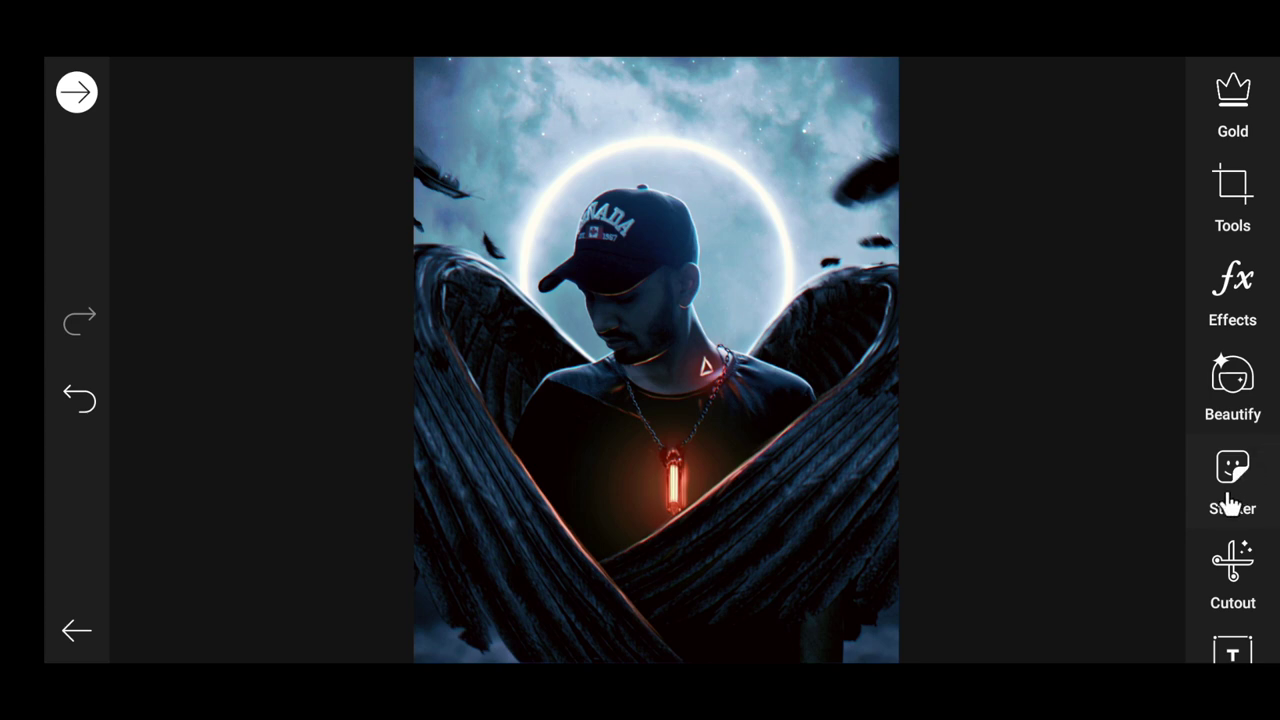
Add the blue lens flare with a rainbow ring and brownish circle to the picture.
scroll(1228, 502, "down", 9)
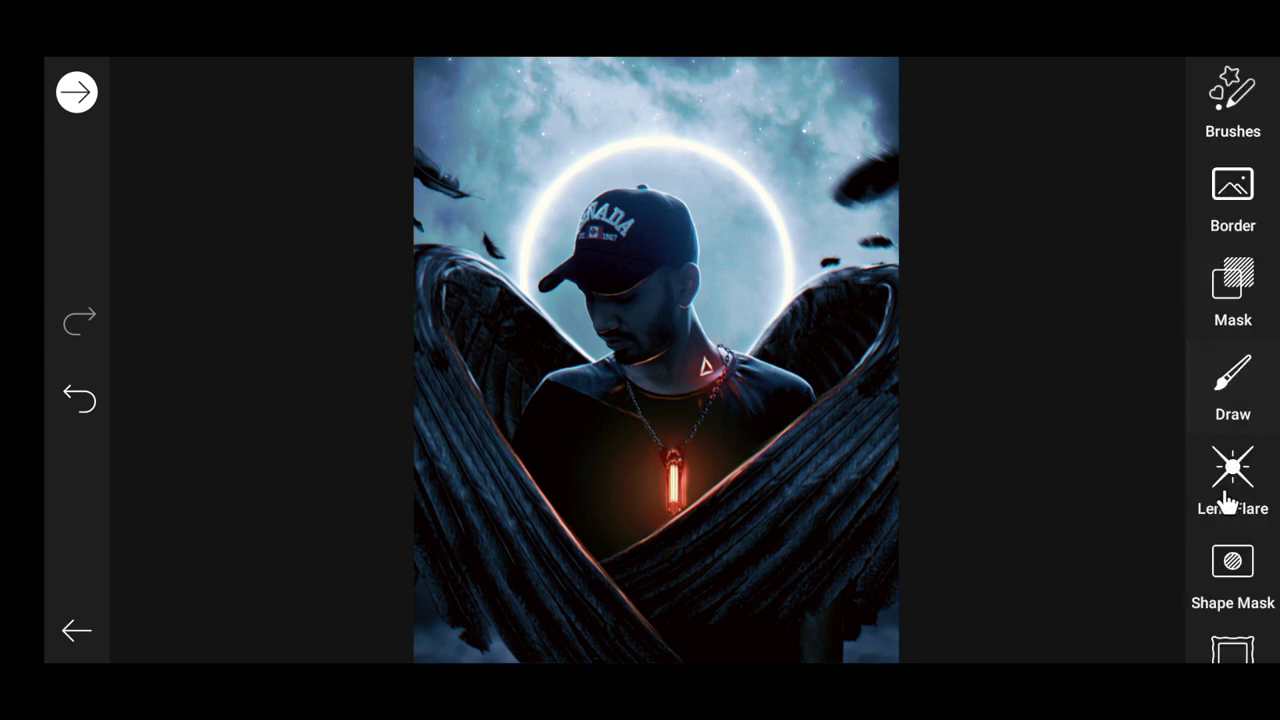
scroll(1228, 502, "down", 3)
left_click(1216, 322)
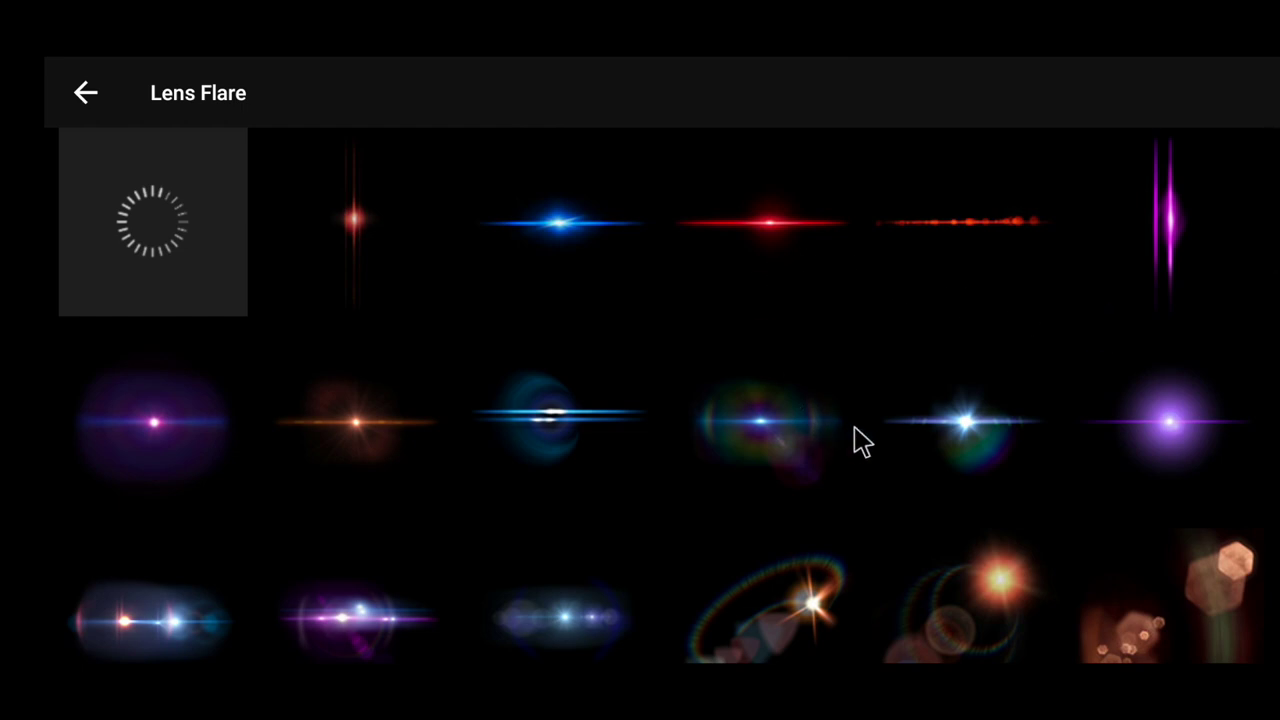
scroll(855, 428, "down", 1)
scroll(855, 428, "down", 3)
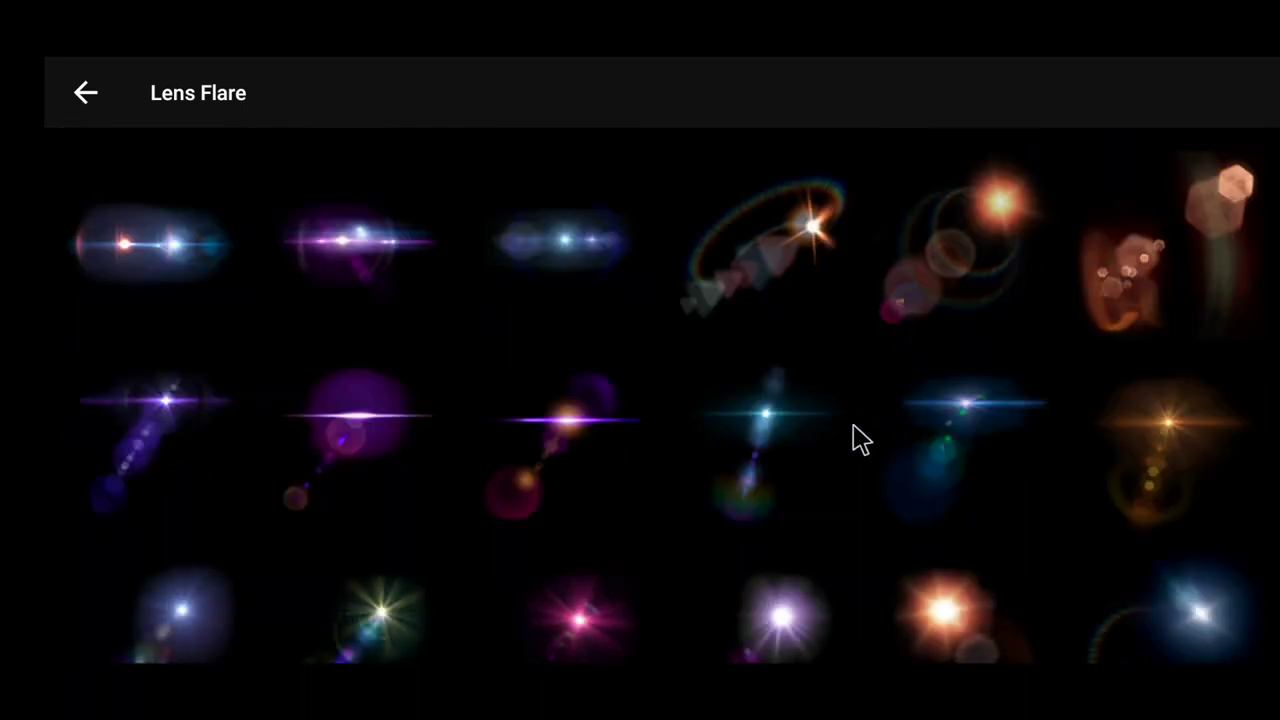
scroll(853, 428, "down", 5)
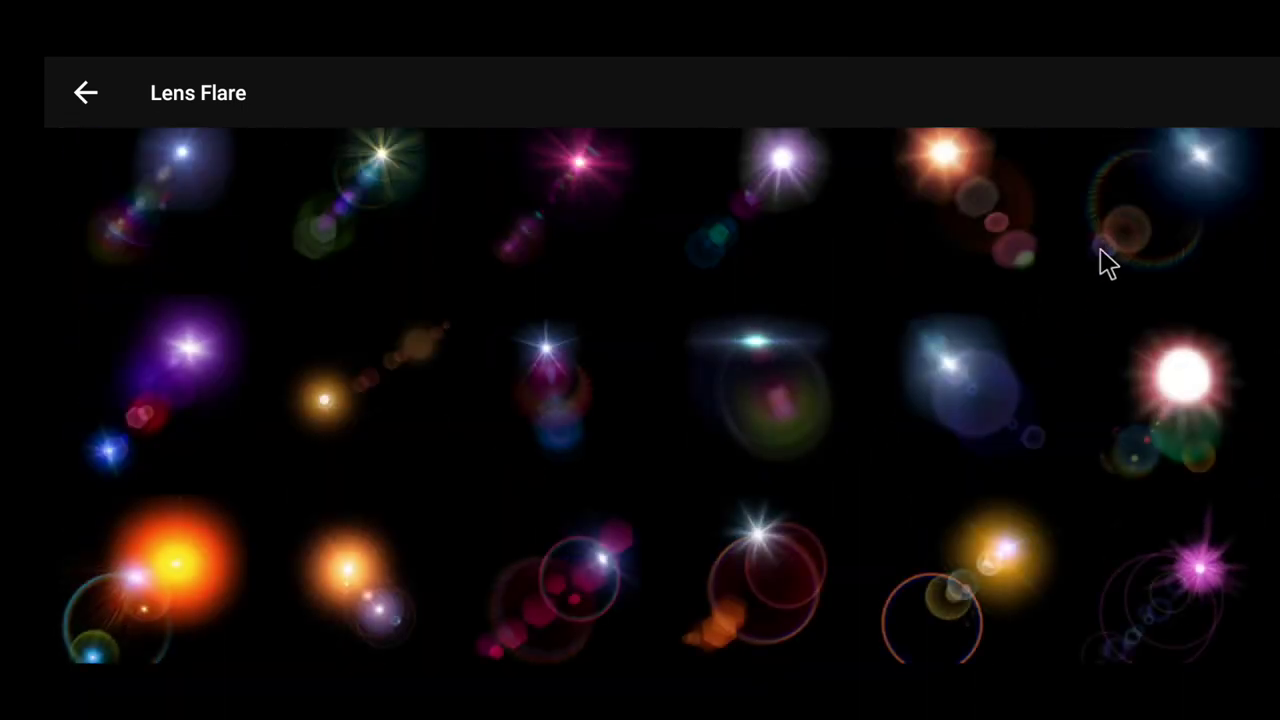
left_click(1143, 206)
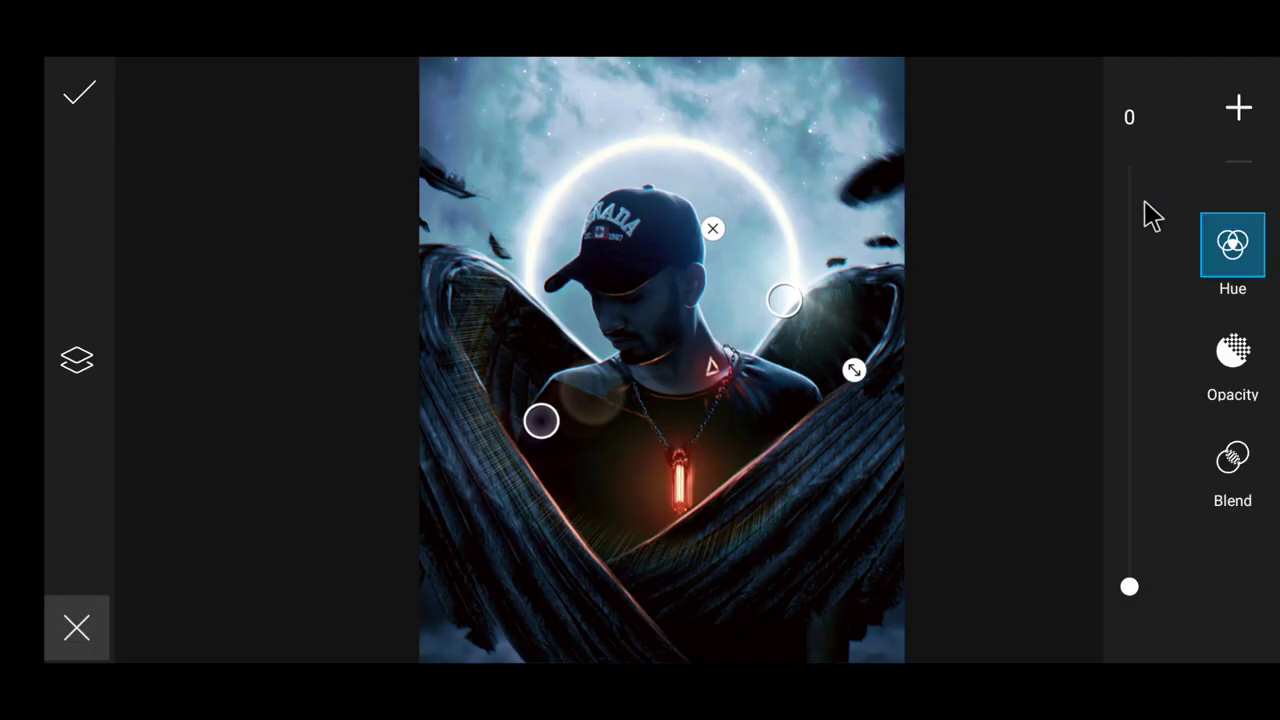
Position the flare's bright source on the glowing ring where it meets the wing beside the man's shoulder, and apply it.
left_click(772, 311)
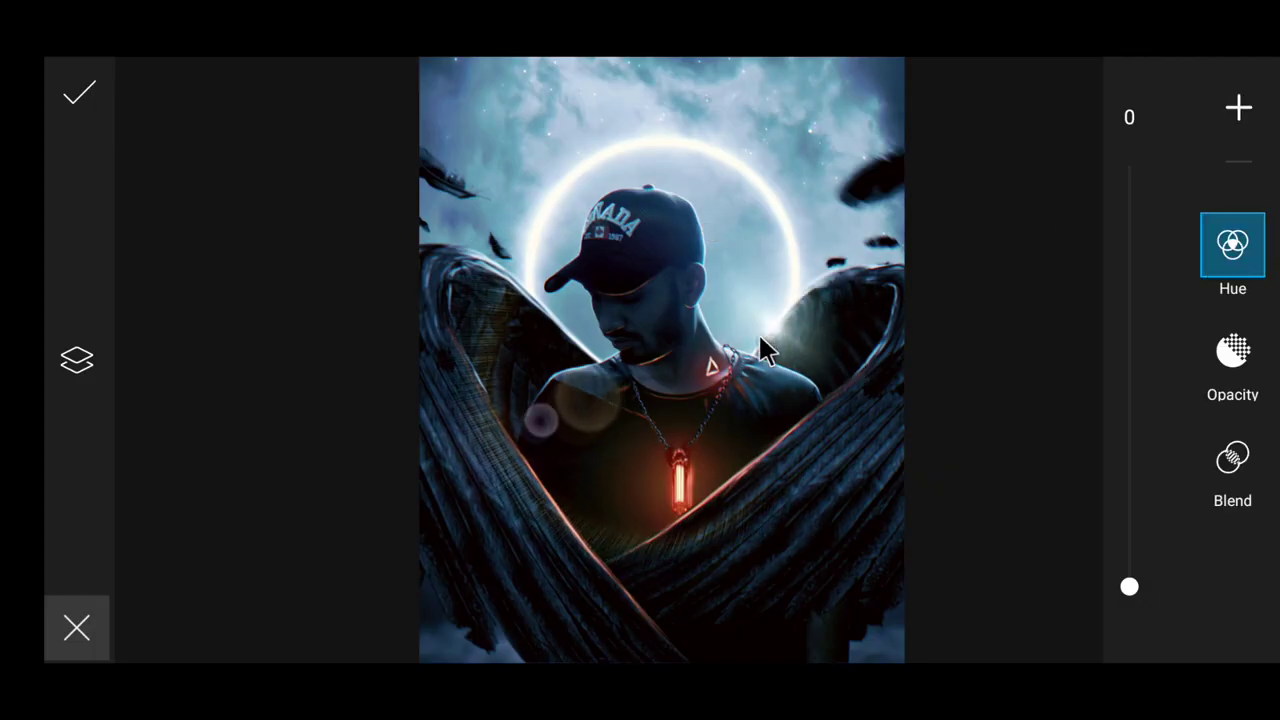
left_click(791, 289)
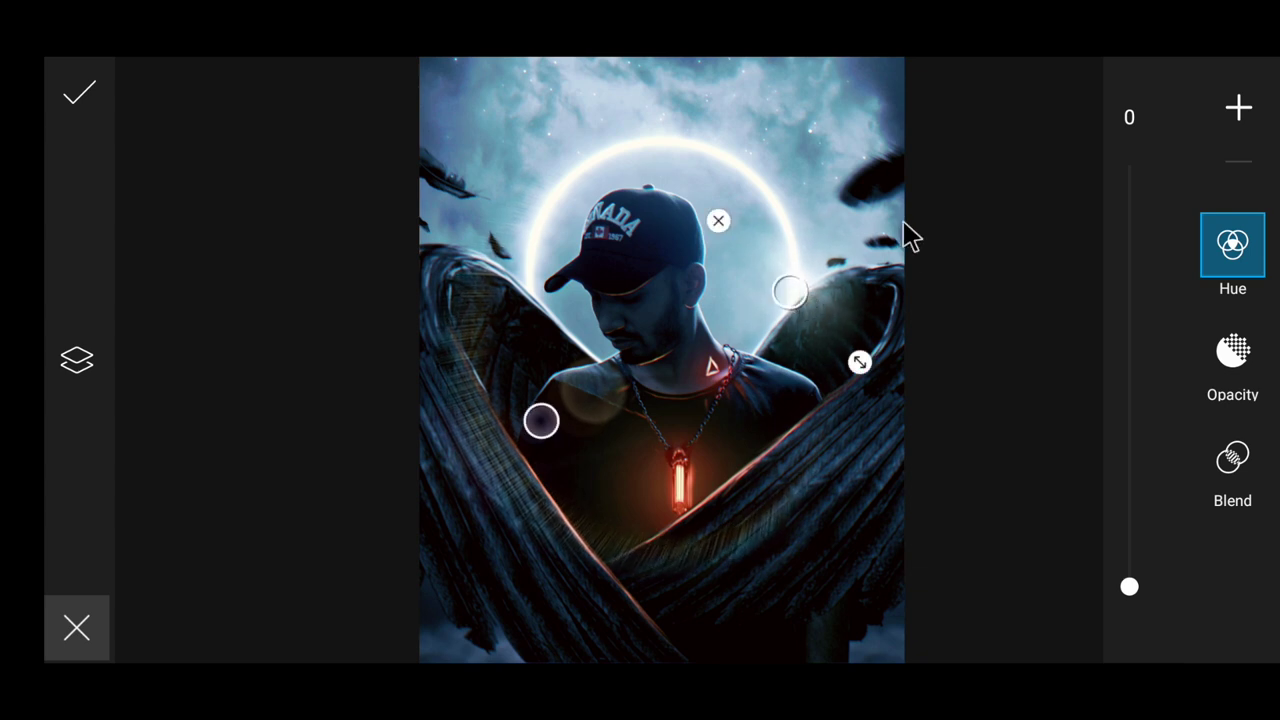
left_click(82, 92)
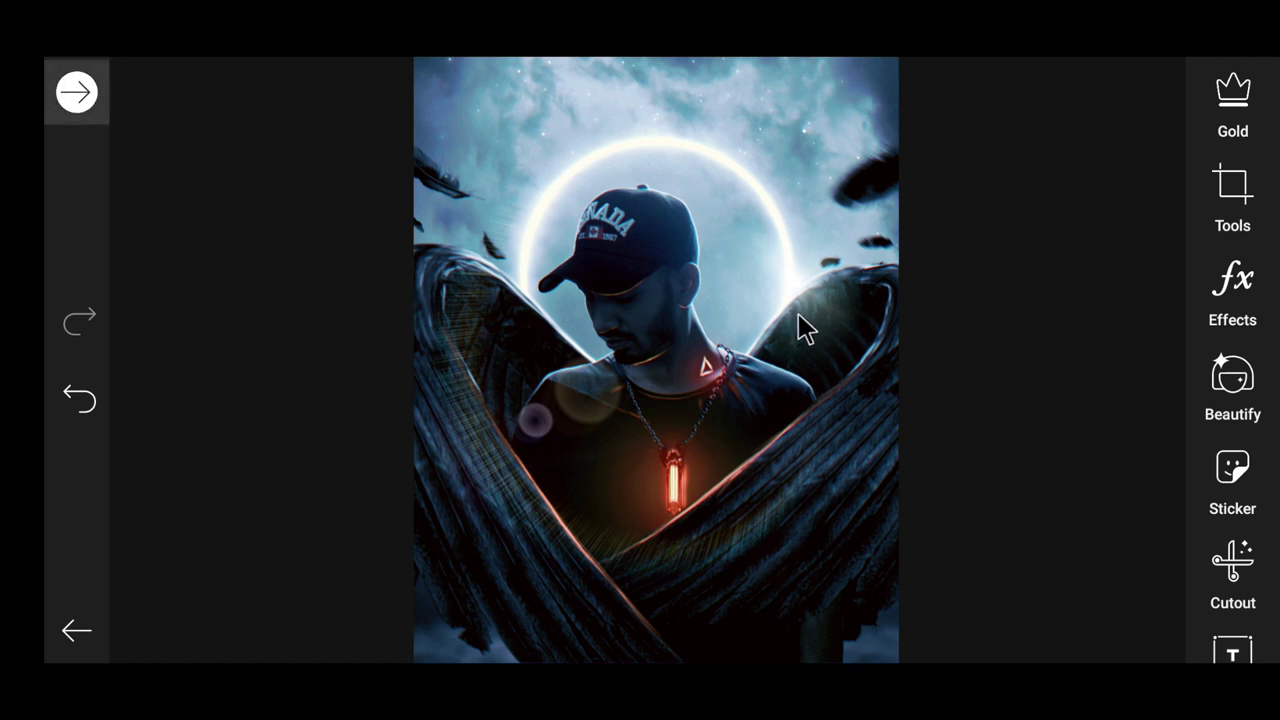
Save the finished picture to the gallery and finish sharing.
left_click(78, 93)
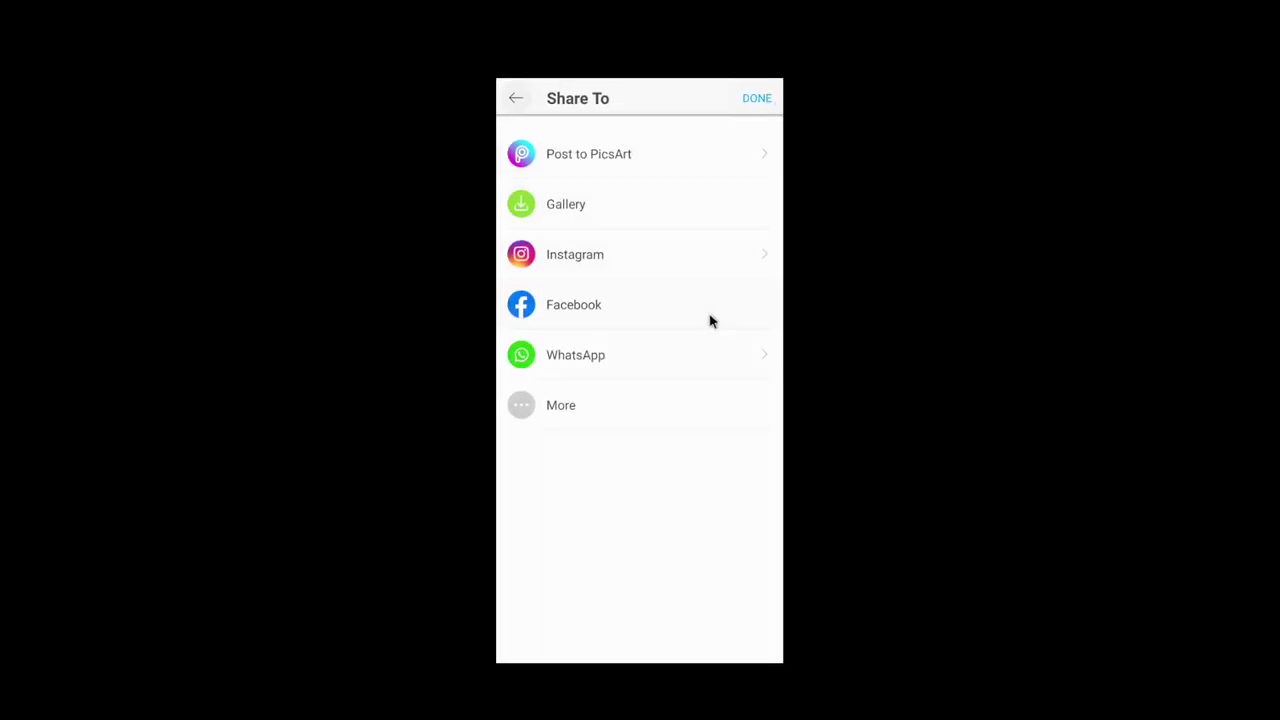
left_click(633, 223)
left_click(668, 212)
left_click(757, 98)
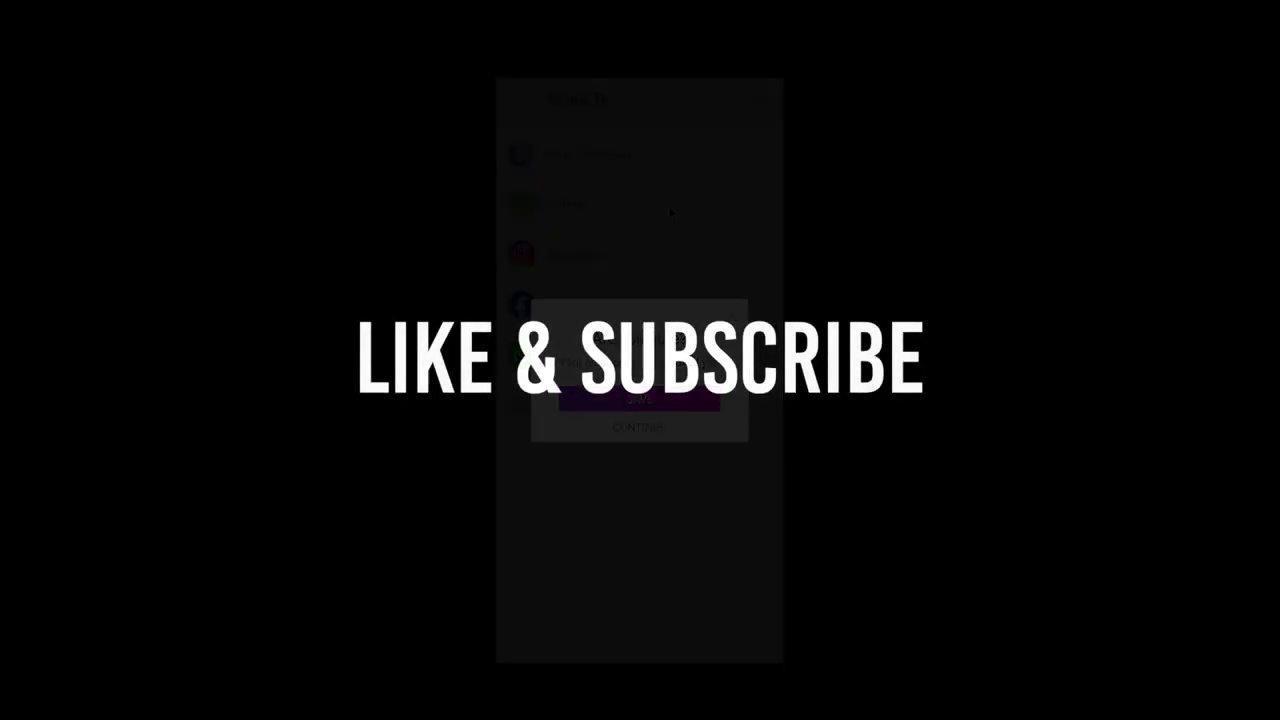